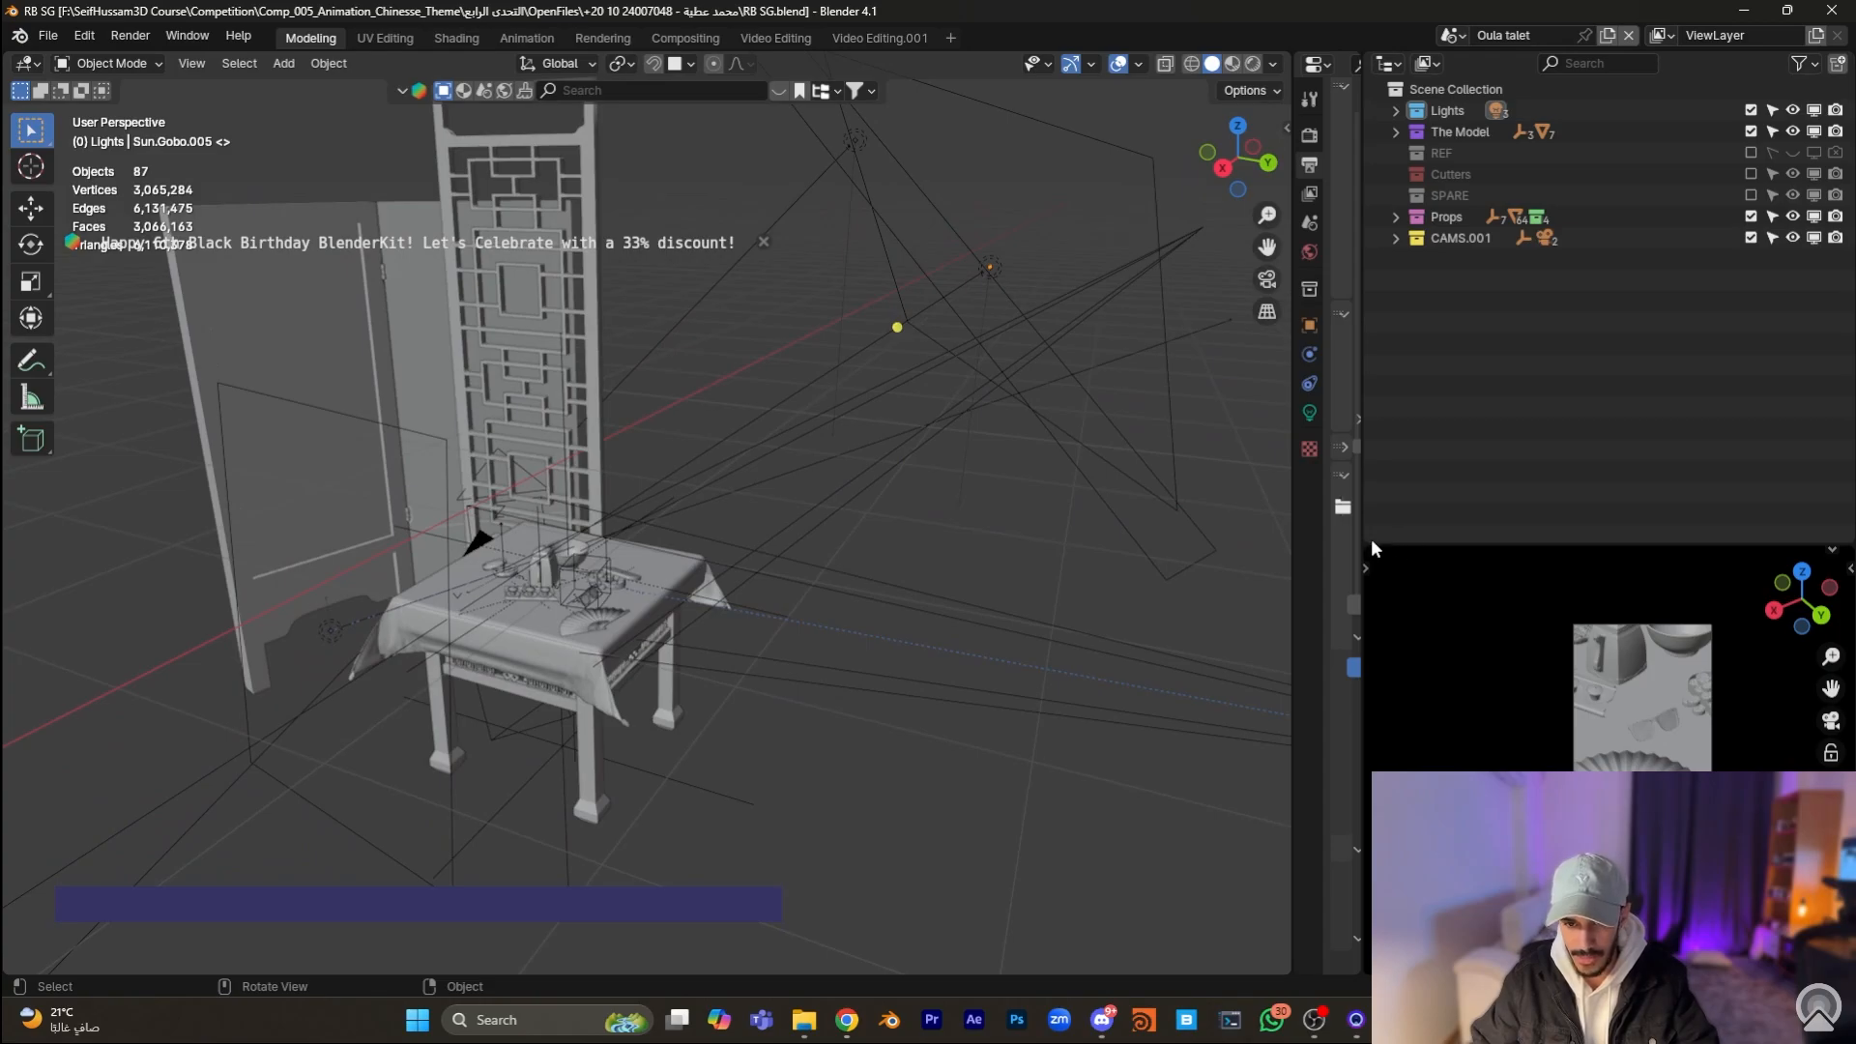
Step: Extend the Outliner over the small camera view below it and inspect the Lights collection by expanding it and toggling its inclusion
drag(1369, 539, 1336, 677)
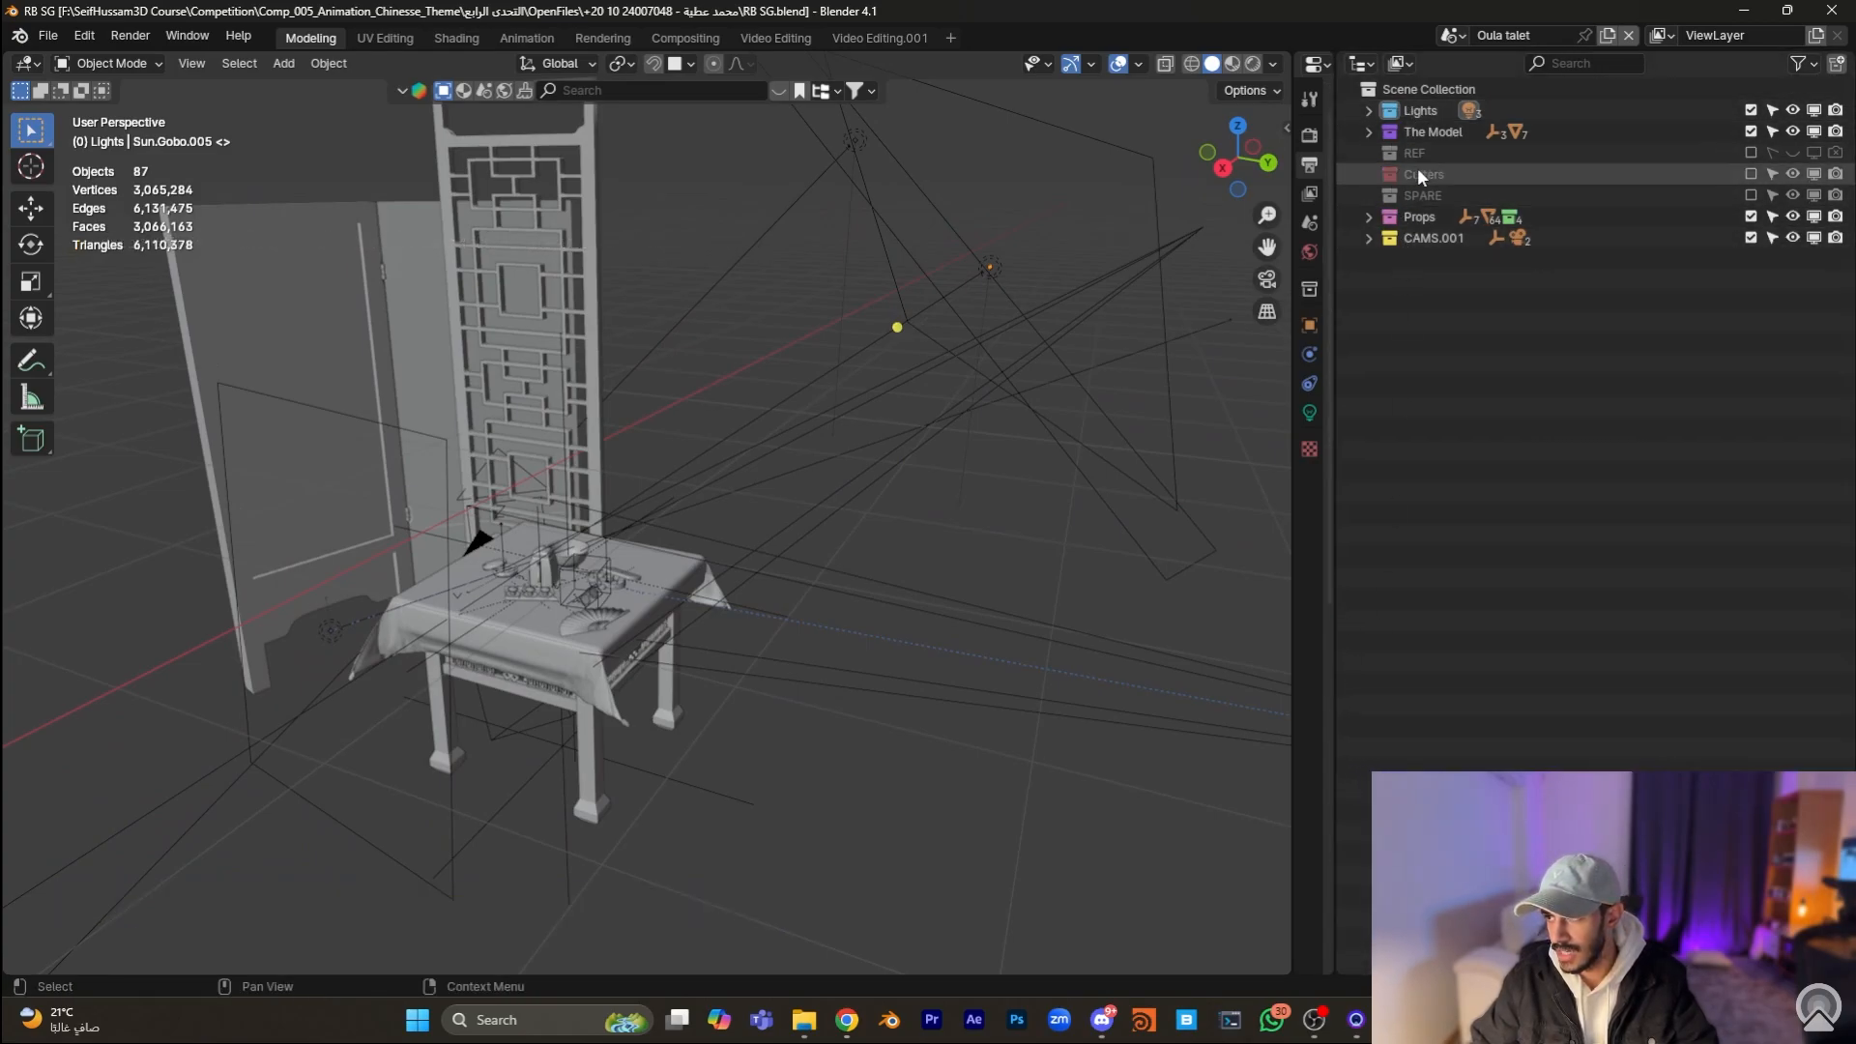
click(1406, 111)
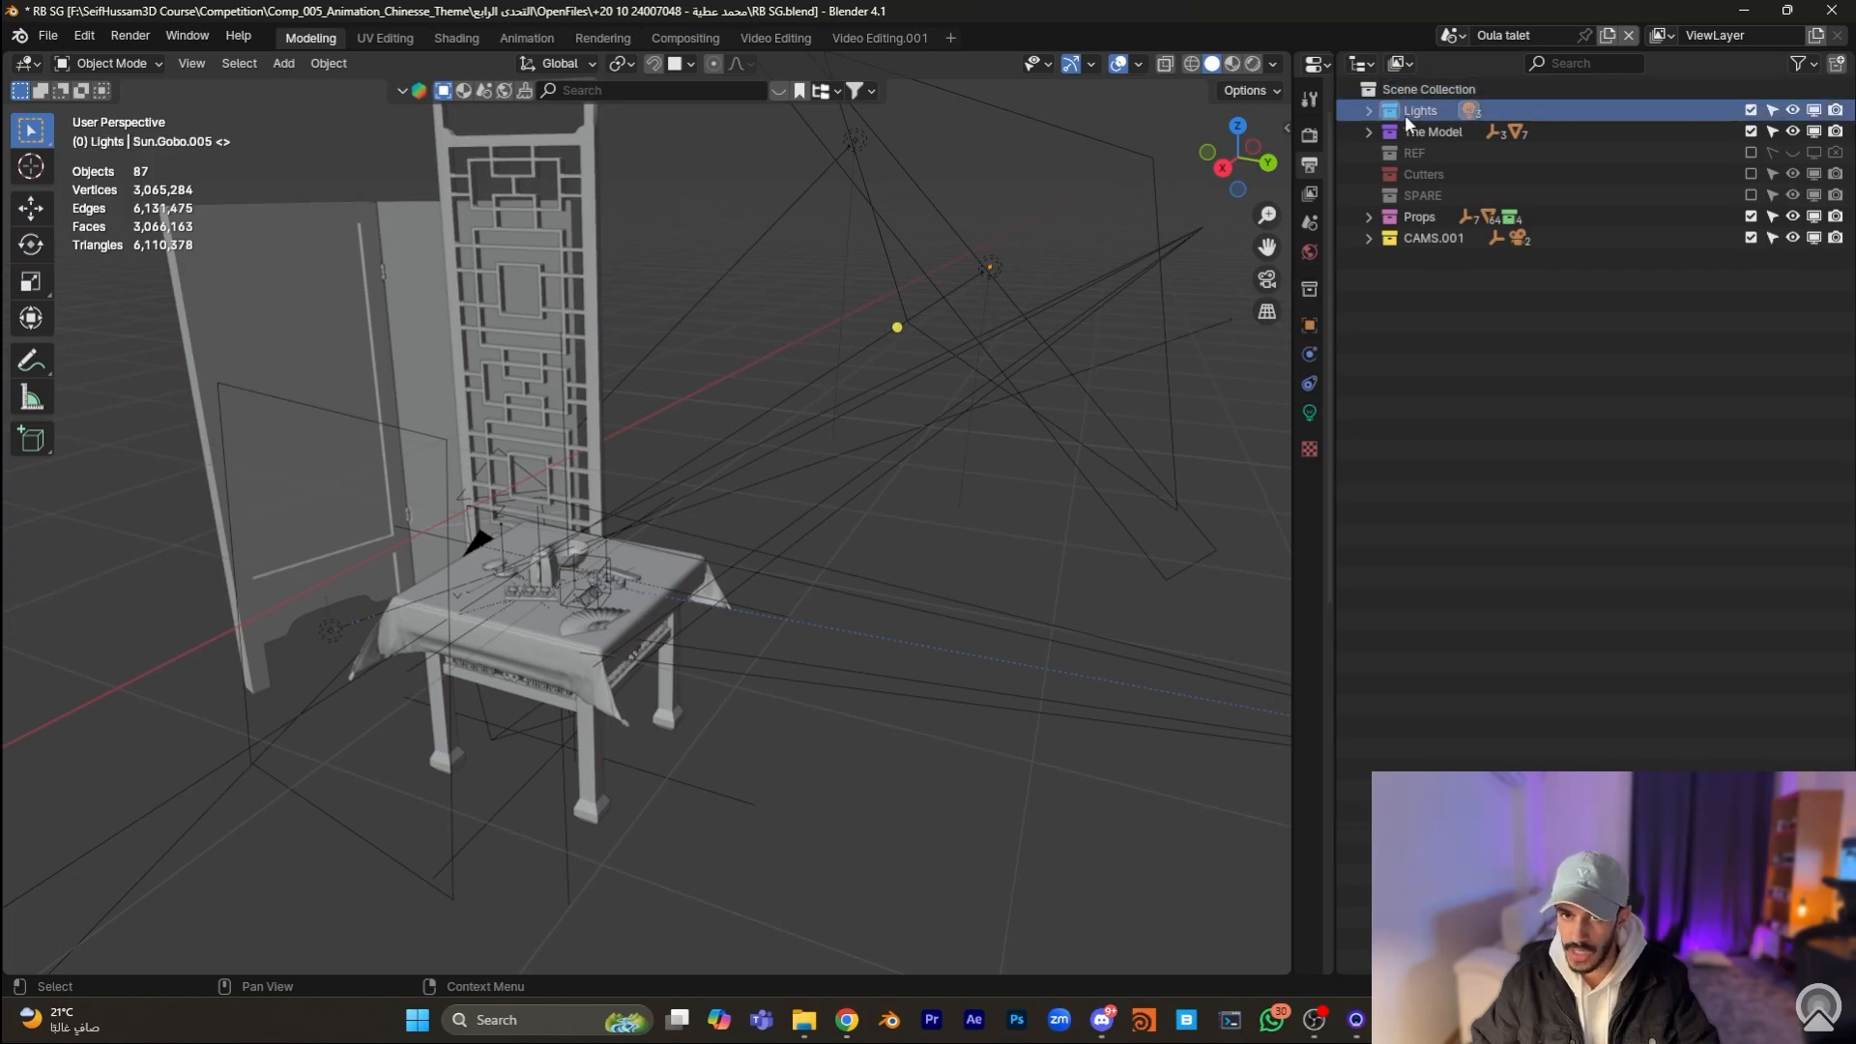
click(1369, 110)
click(1751, 110)
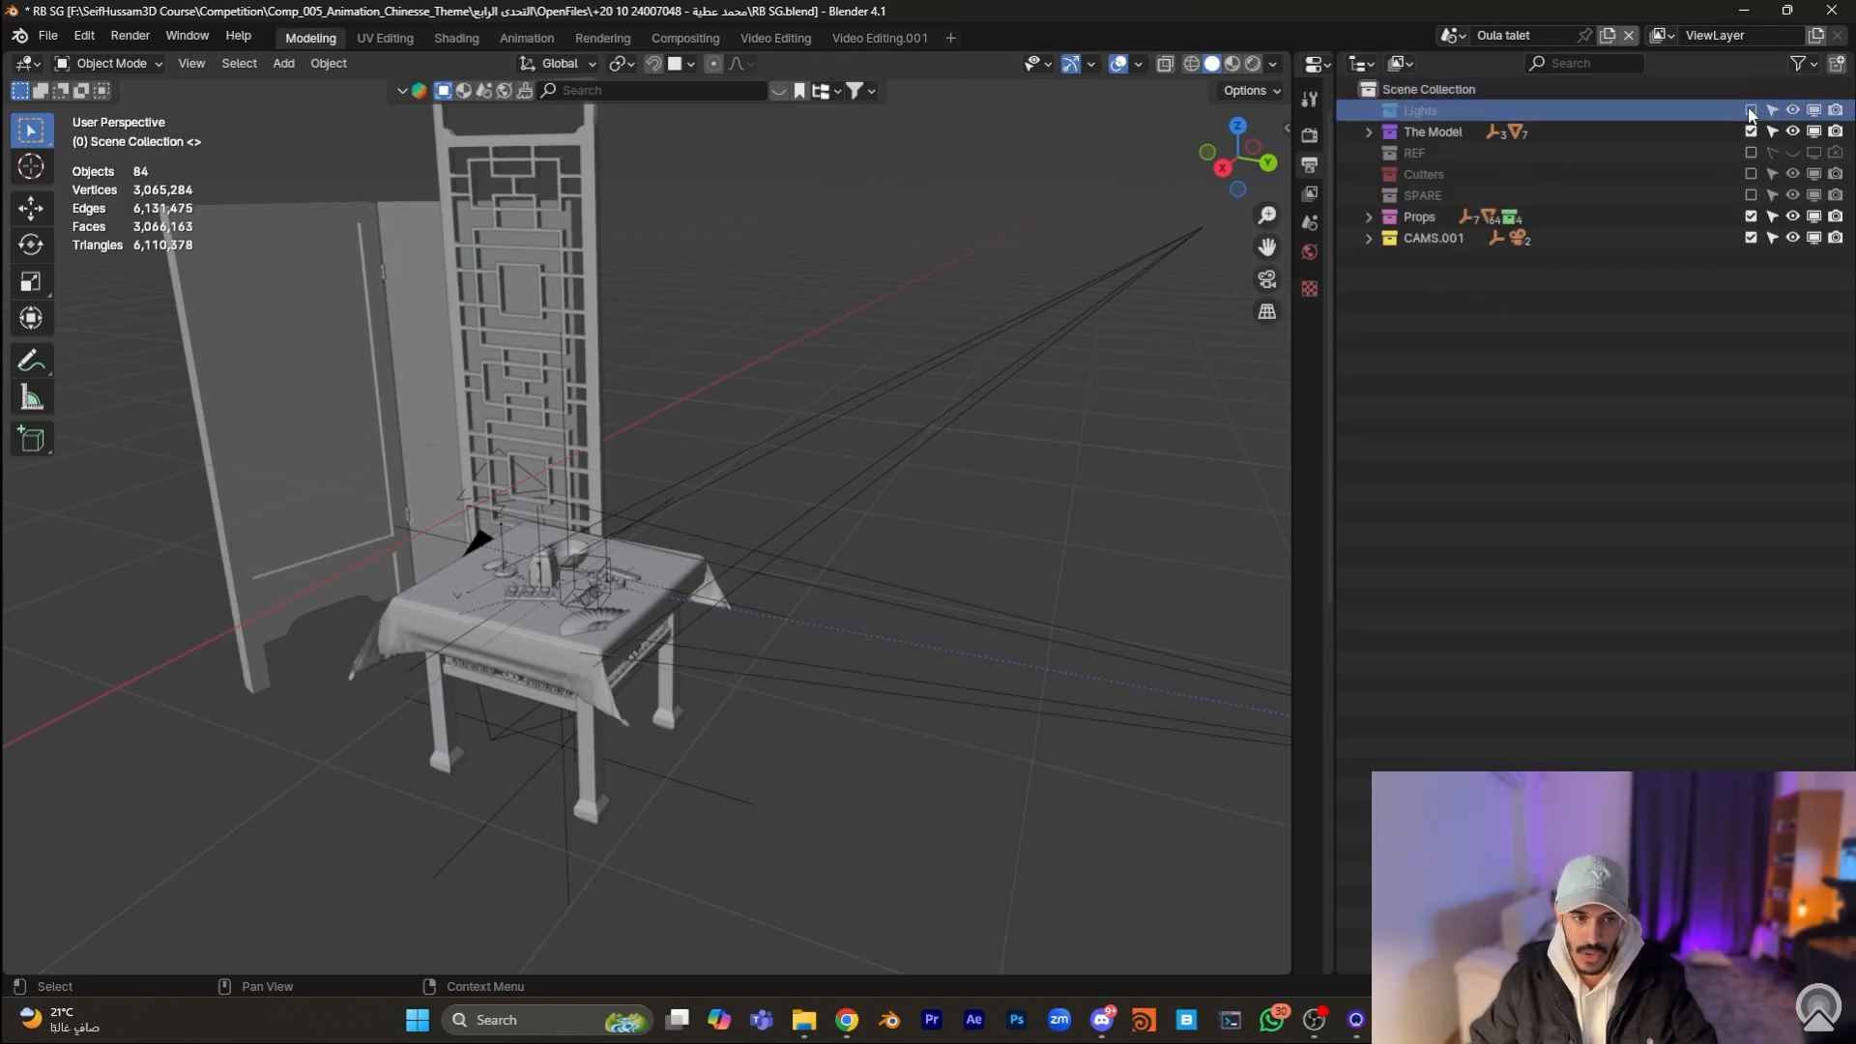
click(1751, 111)
Step: Select The Model collection and check the REF collection by toggling its inclusion in the view layer
click(1406, 193)
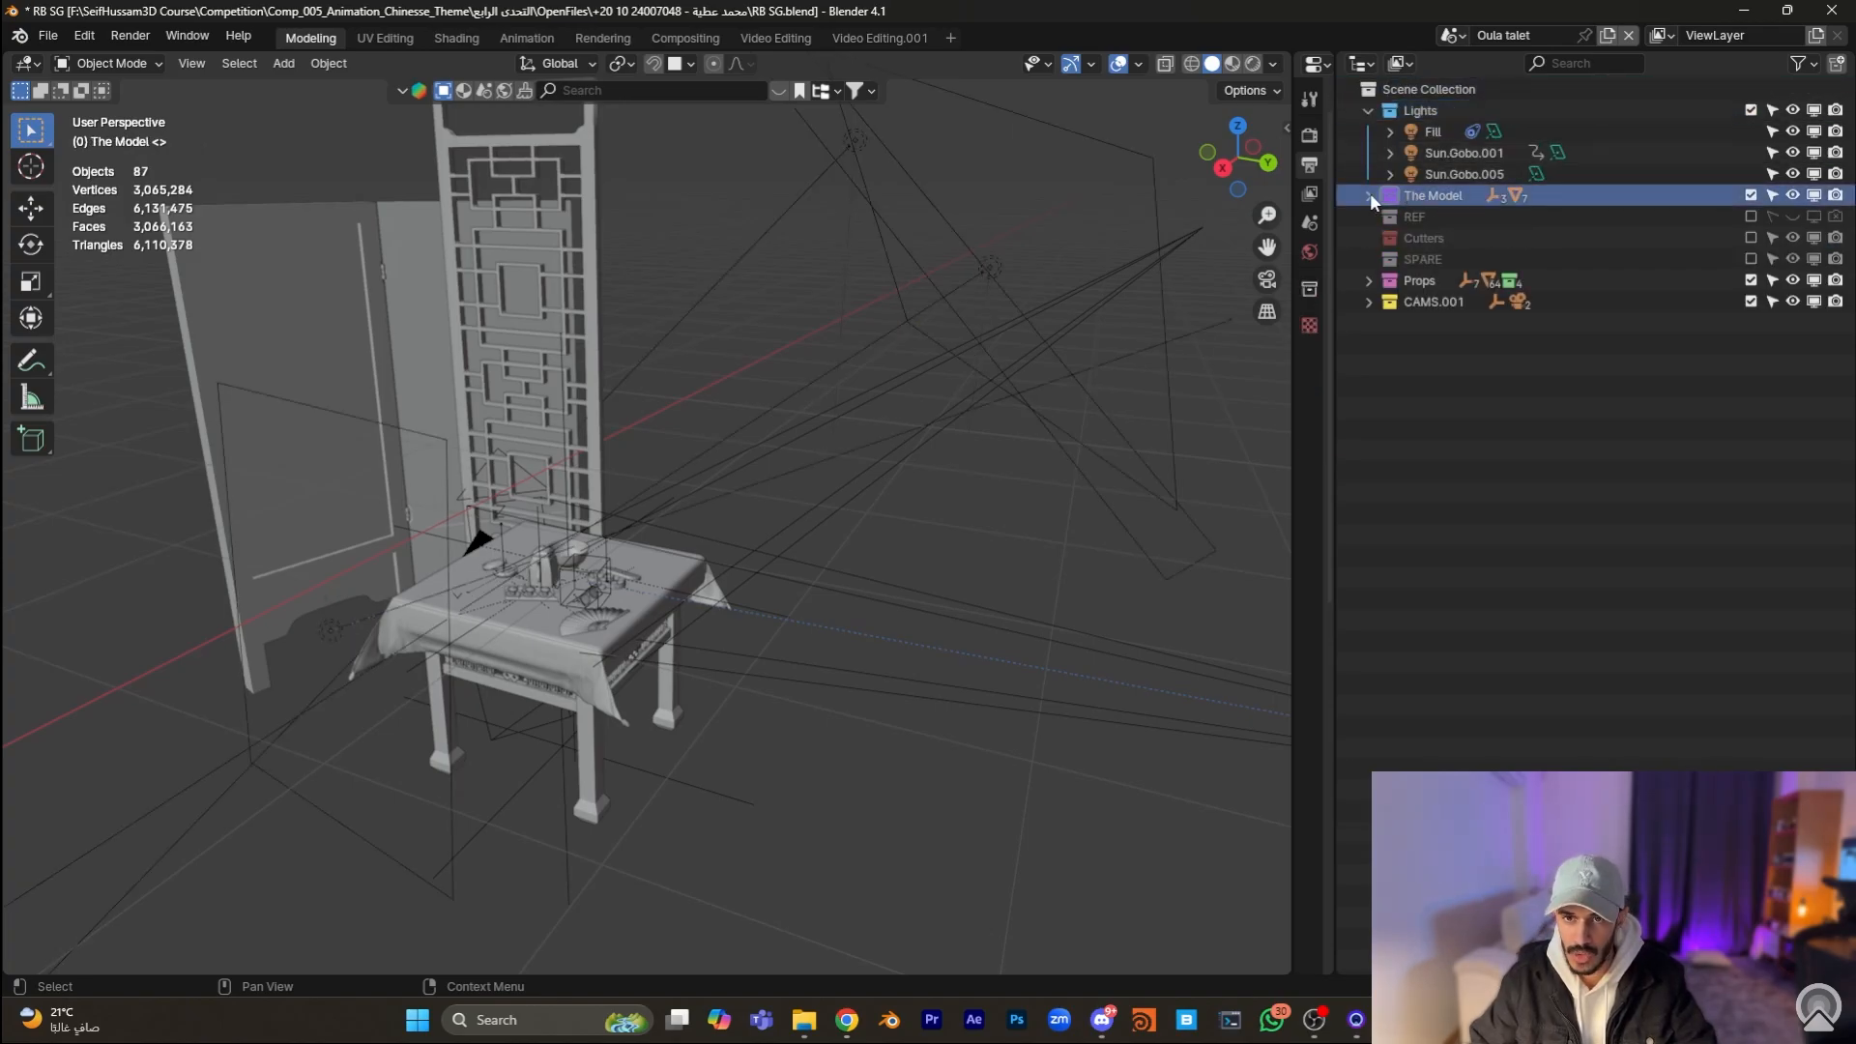
click(1751, 217)
click(1751, 217)
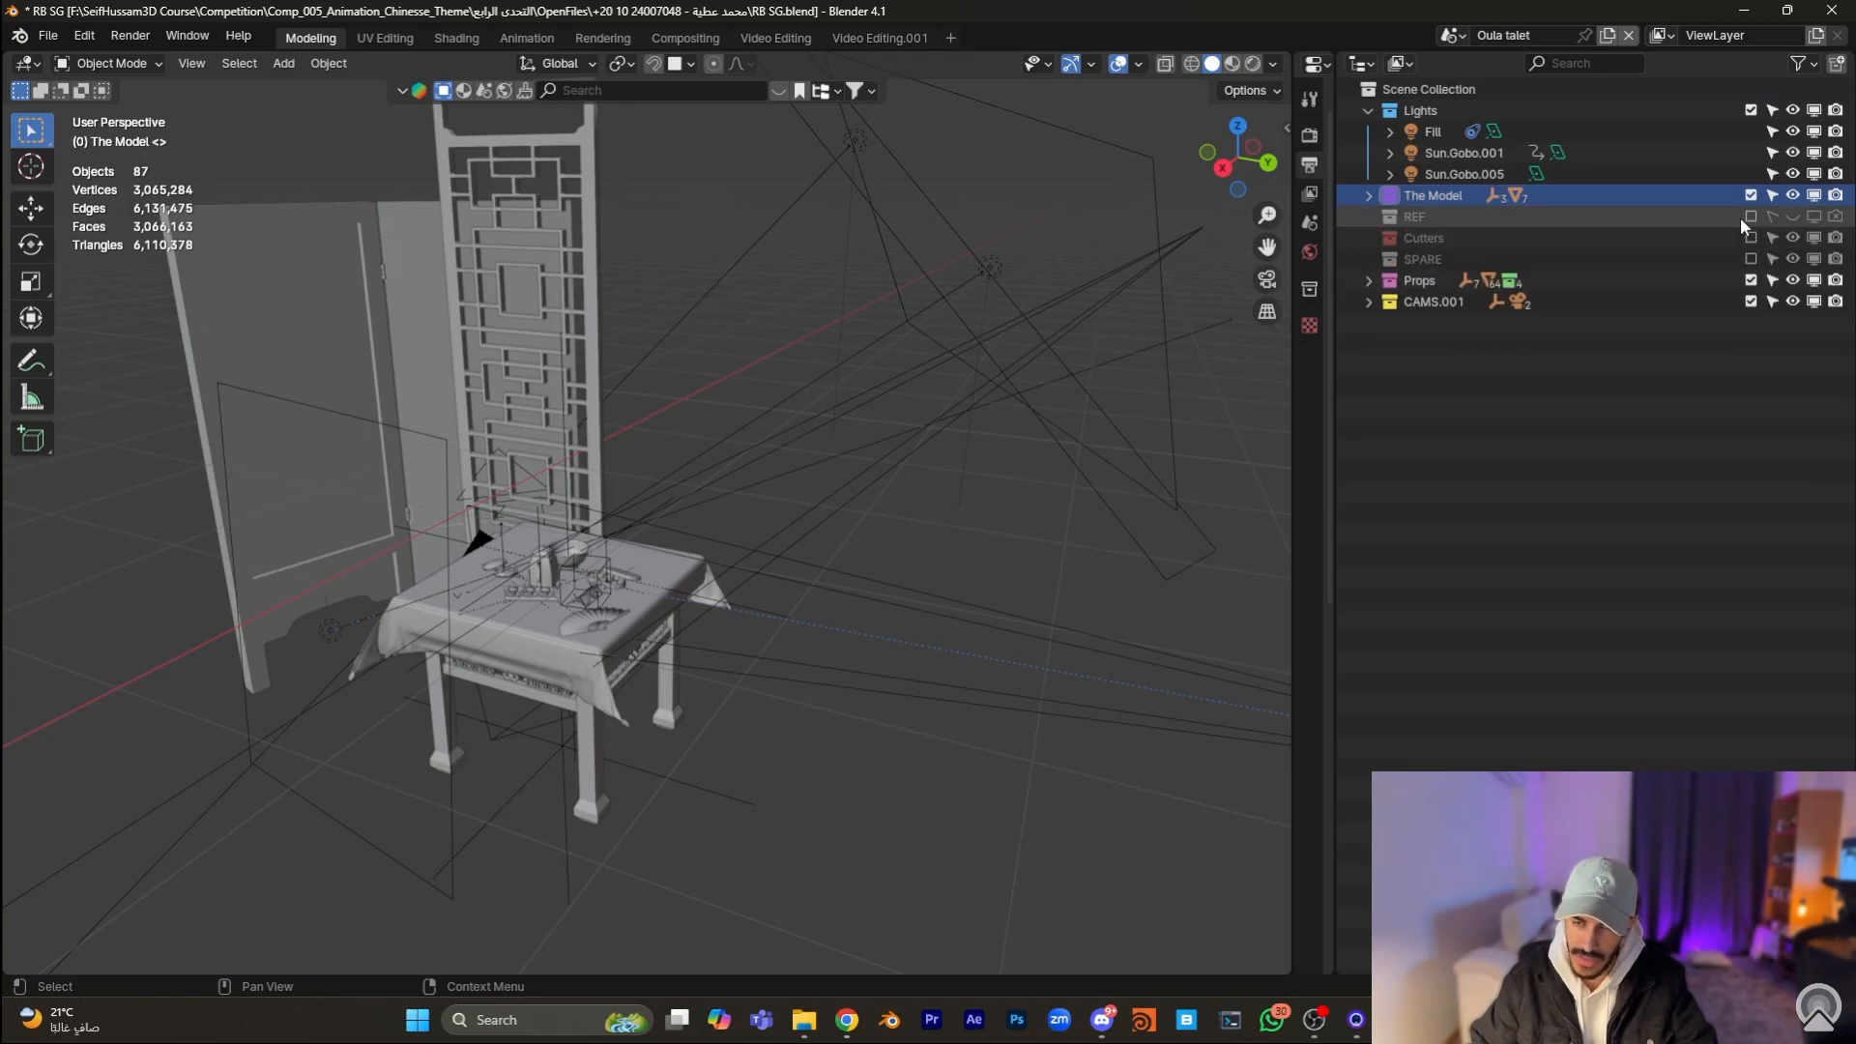
Step: View the table scene through the active camera and preview it in Rendered shading
mouse_move(676, 546)
middle_down()
mouse_move(640, 555)
mouse_move(684, 531)
middle_up()
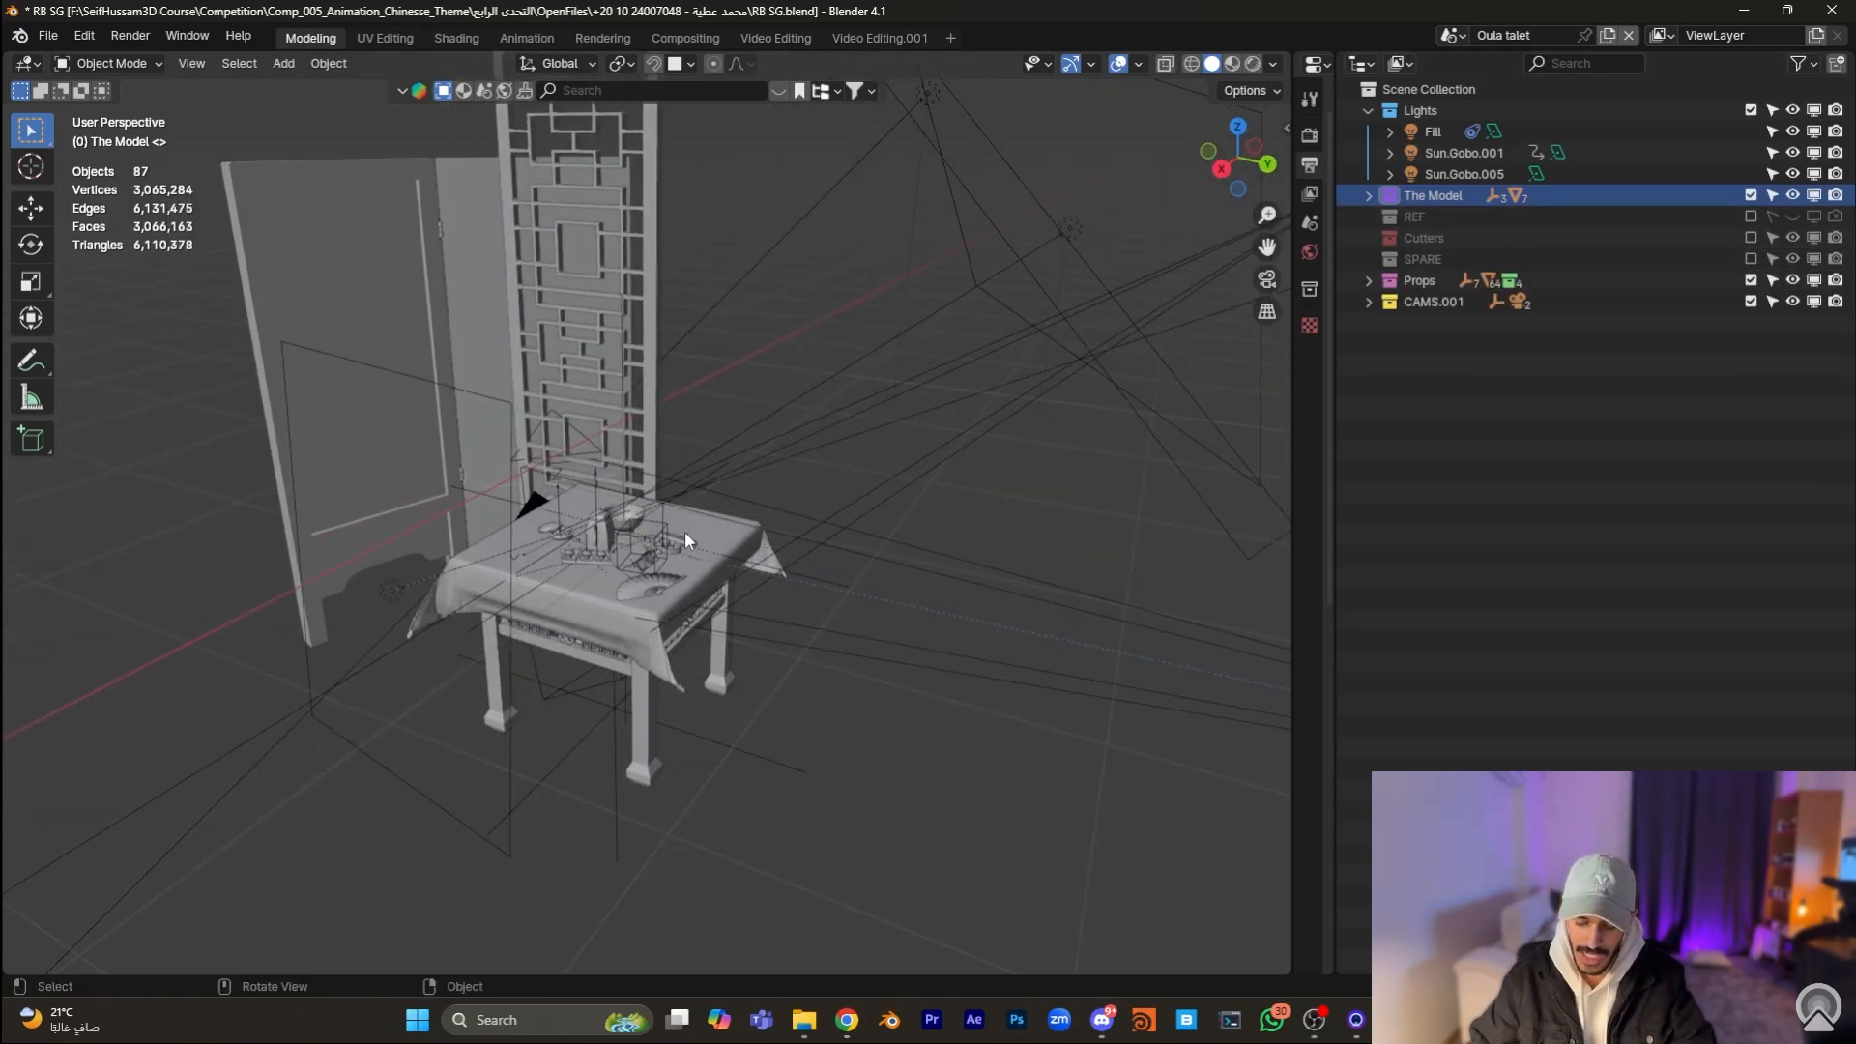
key(KP_0)
ctrl+middle_drag(740, 414, 744, 425)
shift+middle_drag(784, 499, 691, 390)
ctrl+middle_drag(779, 534, 795, 484)
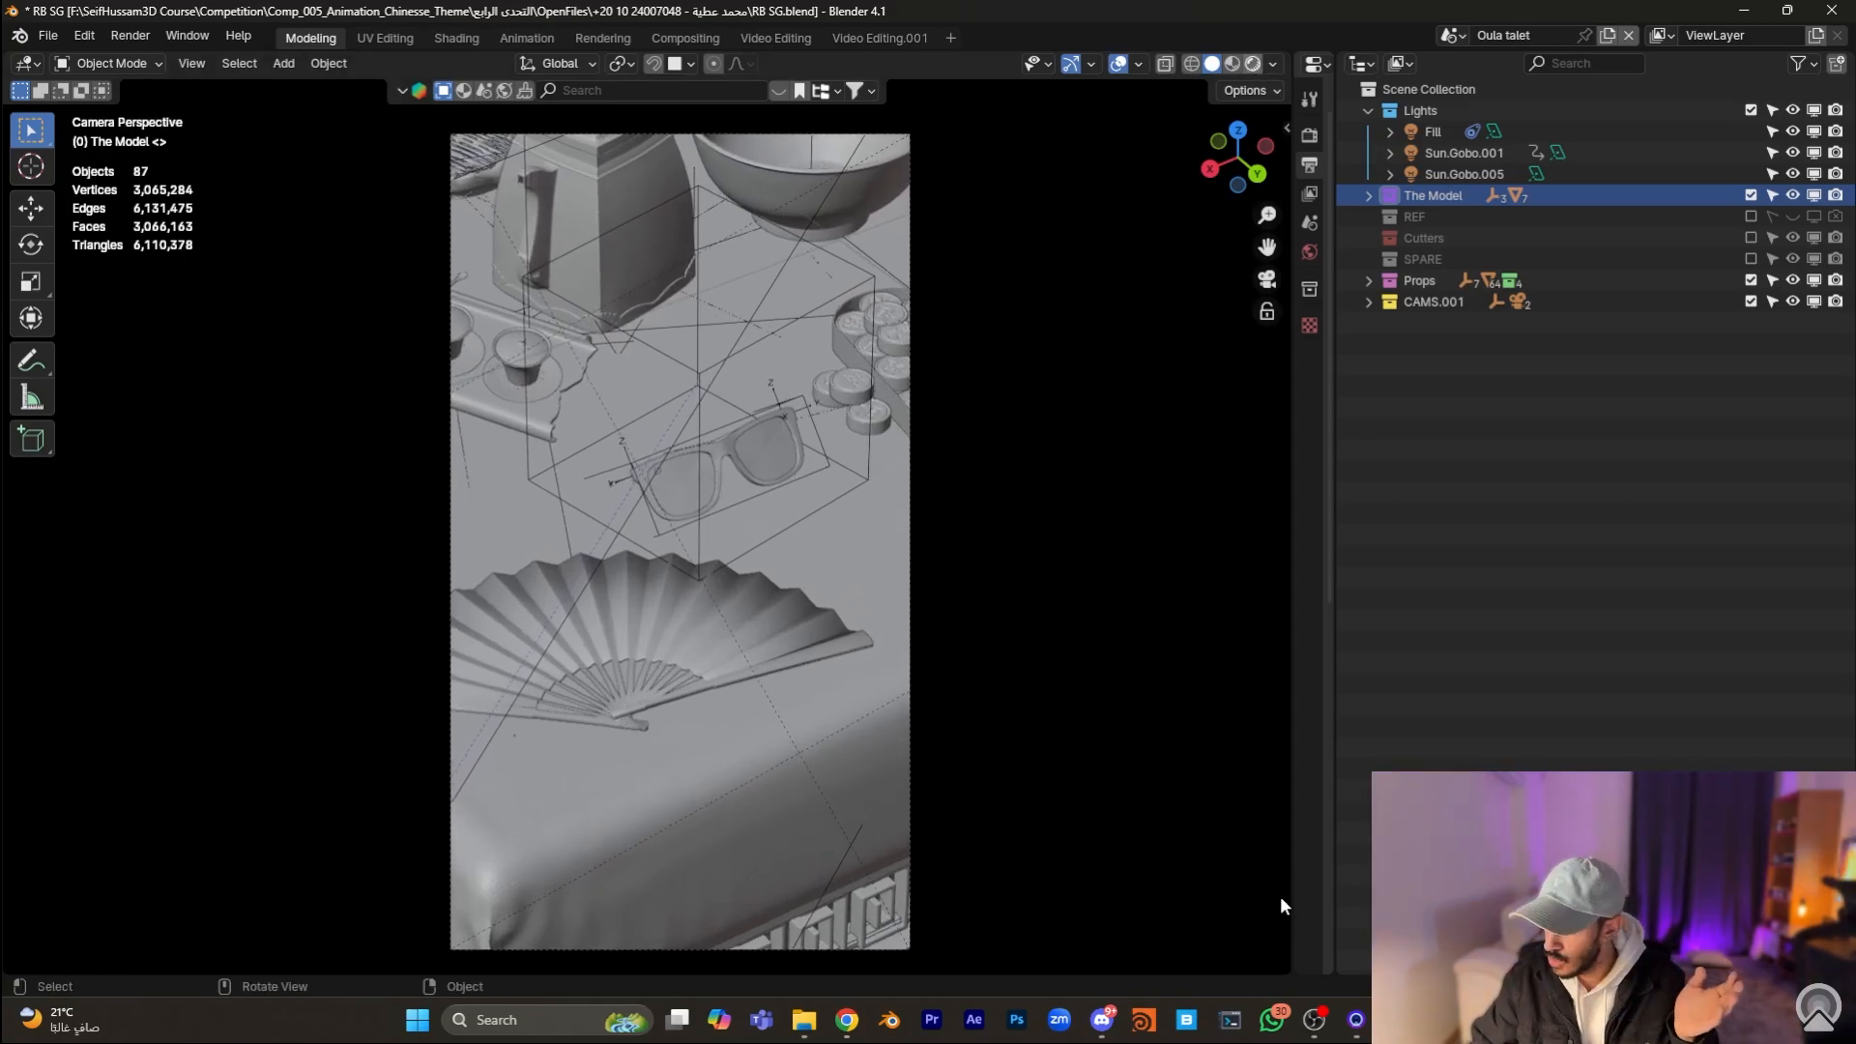
key(z)
key(8)
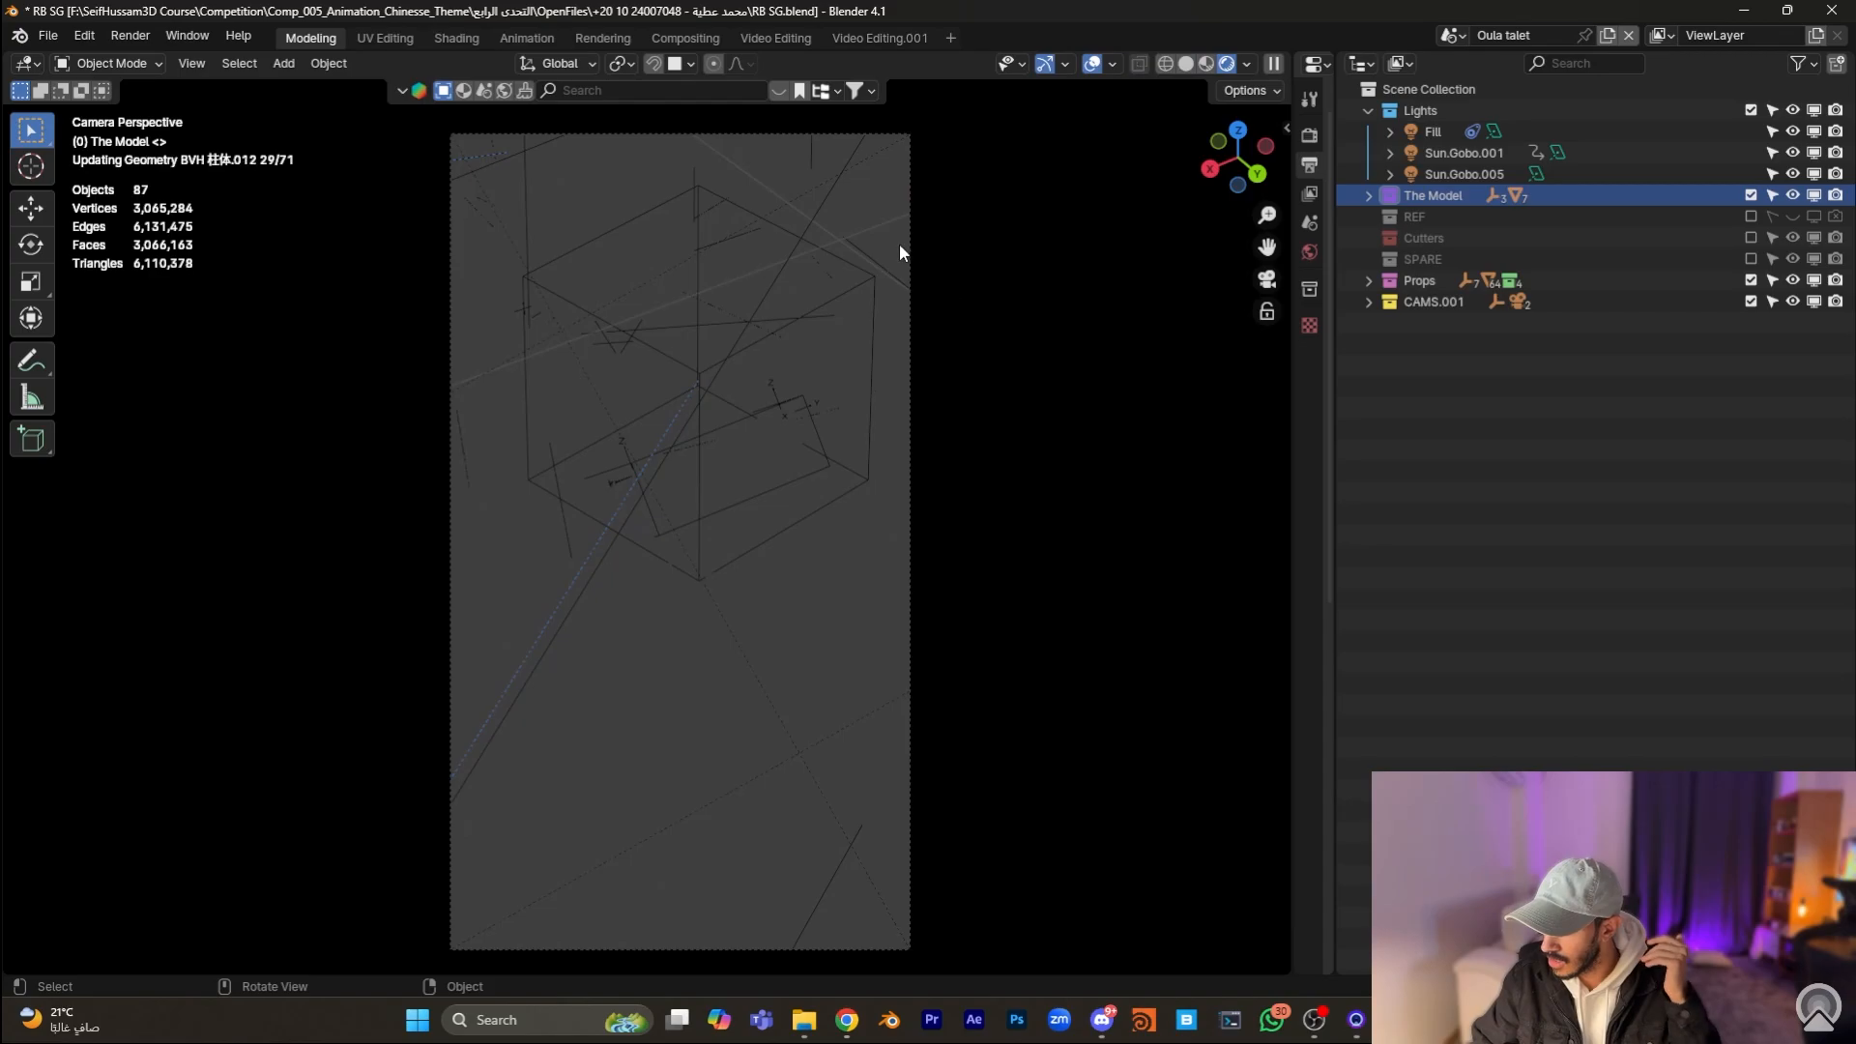
Step: Check the external data options to see whether resources are packed automatically into the file
click(900, 246)
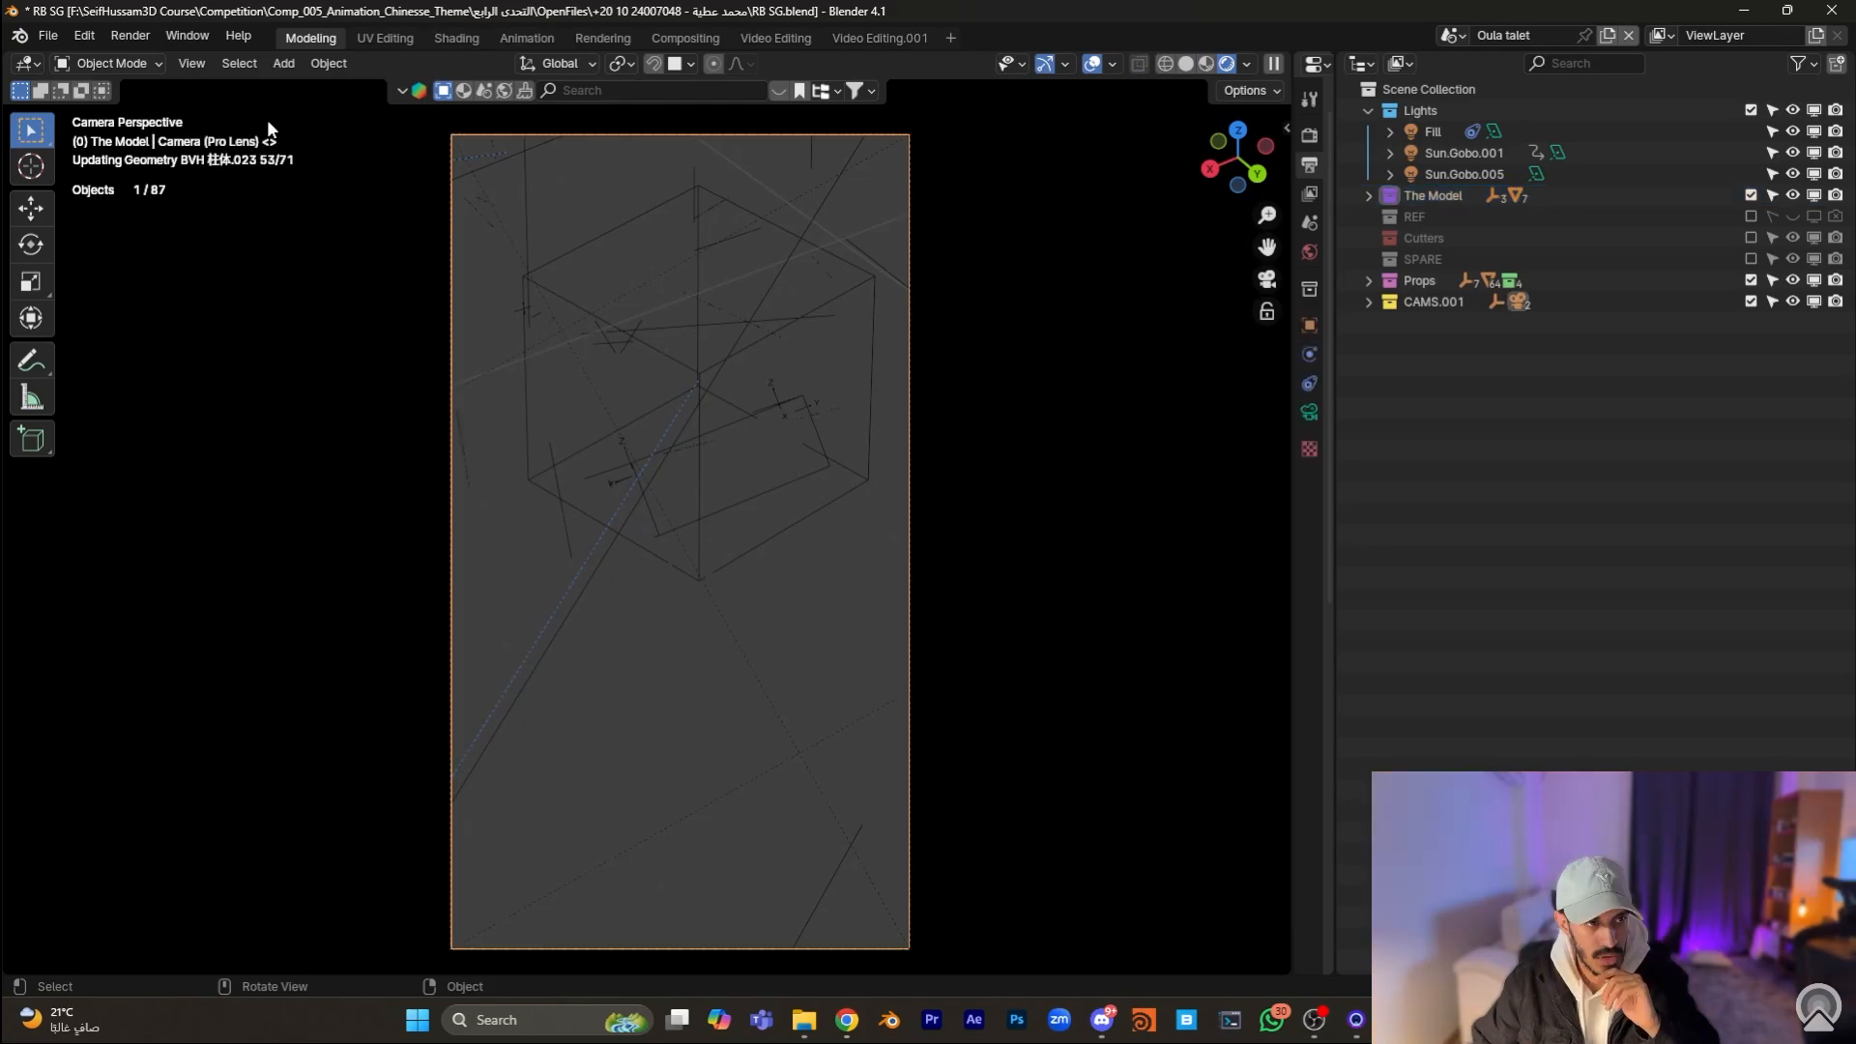
click(46, 37)
mouse_move(78, 386)
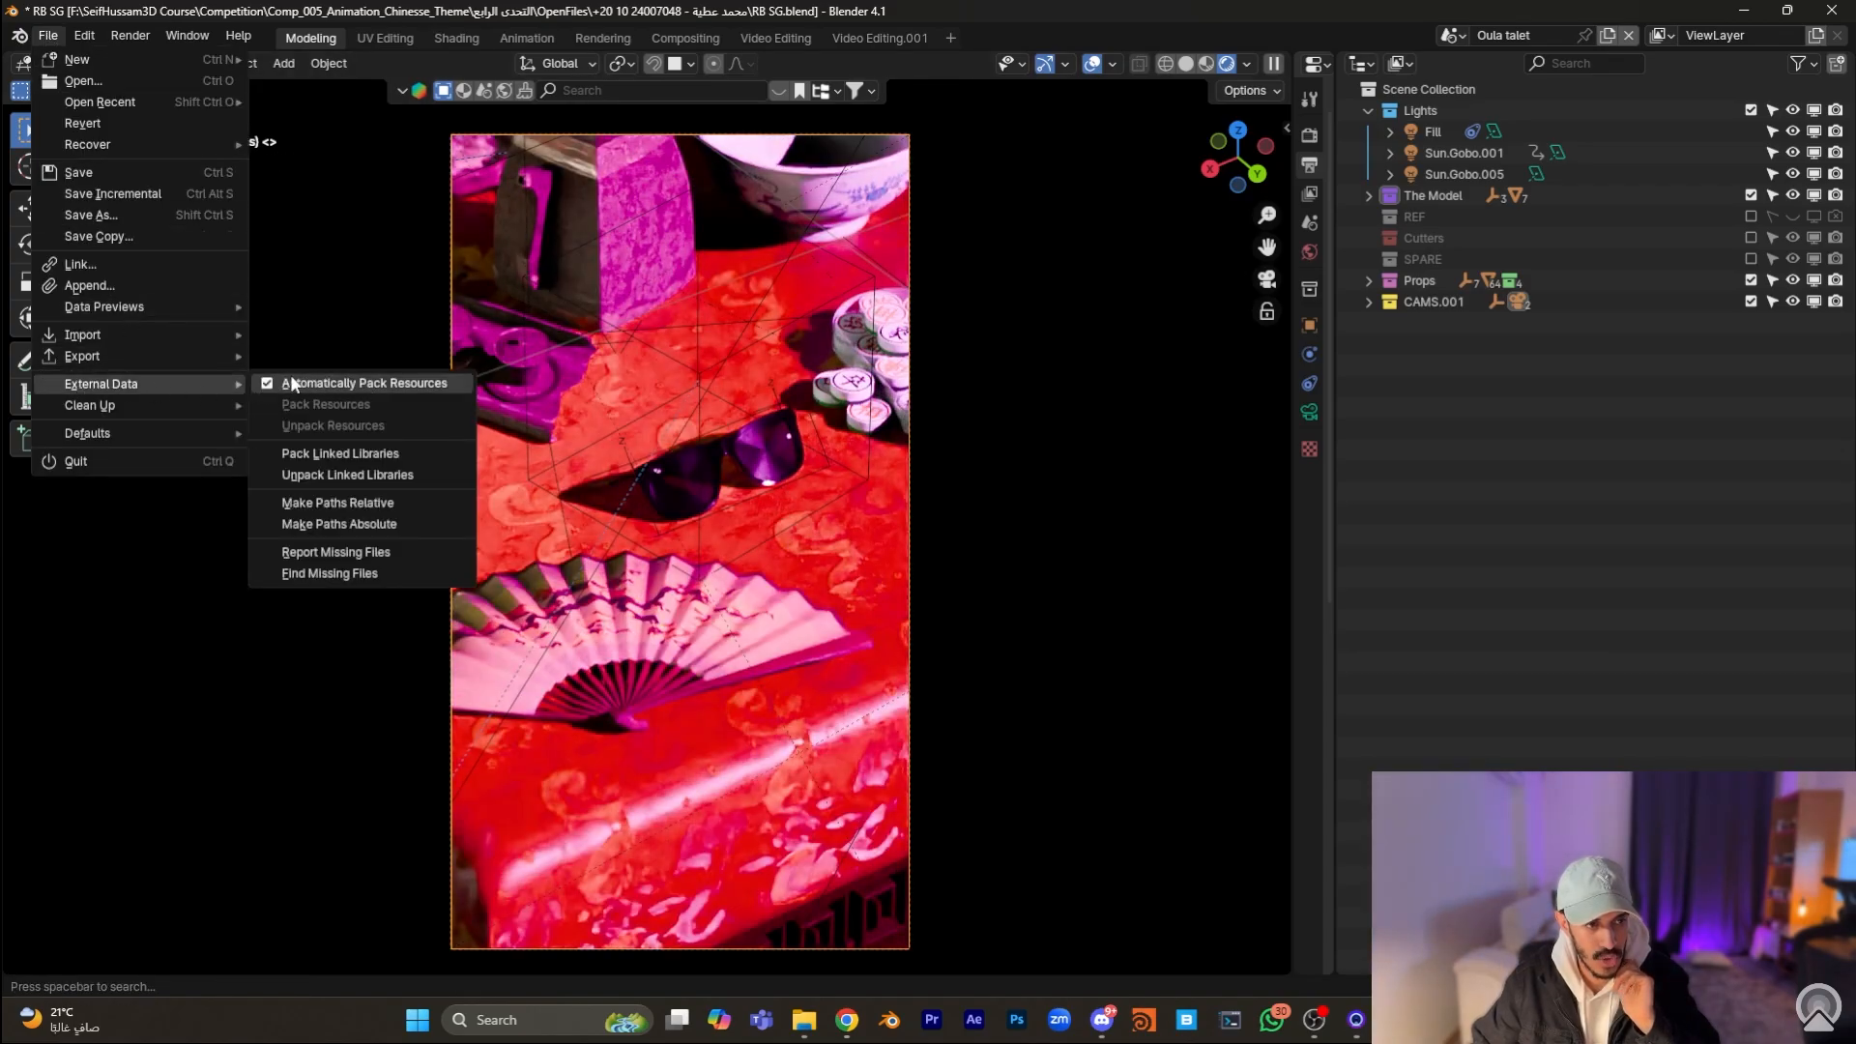
Step: Inspect the rendered table props from outside the camera, then return to the camera view in Solid shading
middle_drag(685, 530, 726, 444)
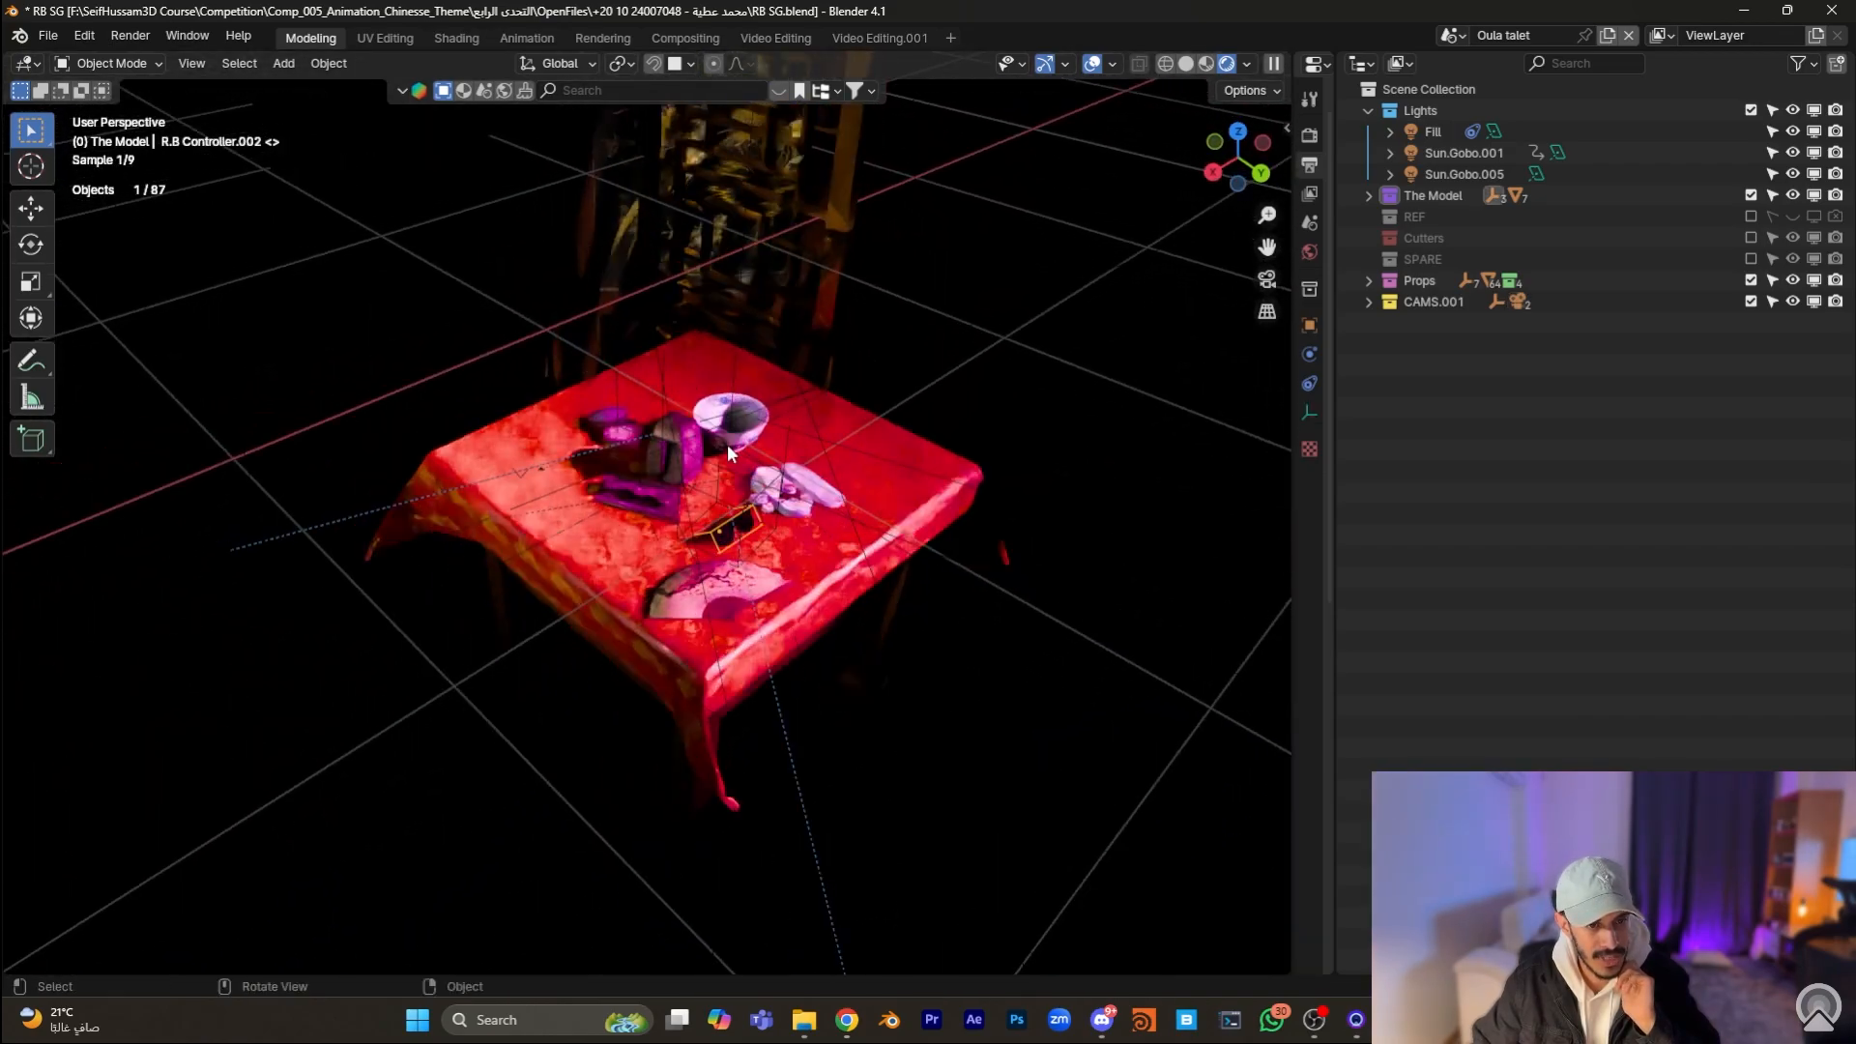
click(663, 484)
scroll(713, 501, up, 5)
scroll(713, 501, down, 5)
key(z)
click(879, 623)
key(KP_0)
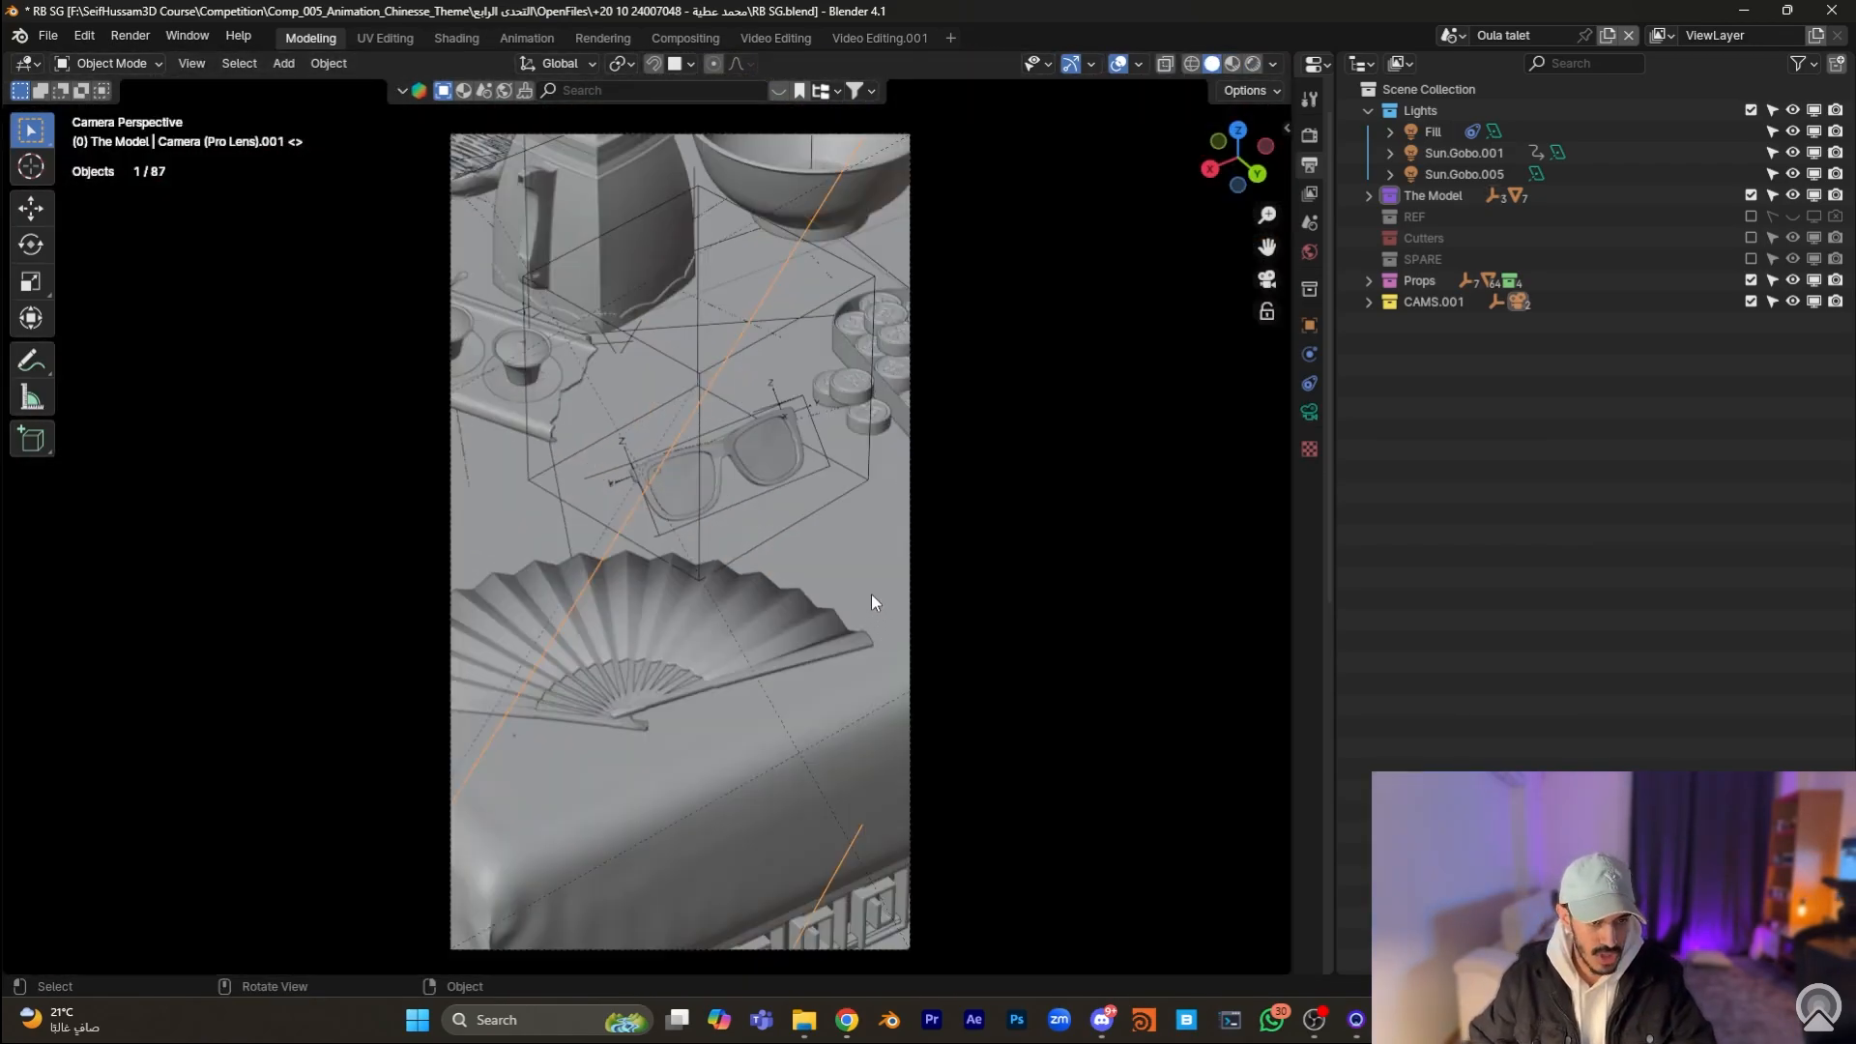
Step: Split off a short area beneath the camera view and turn it into an animation timeline
drag(3, 972, 5, 873)
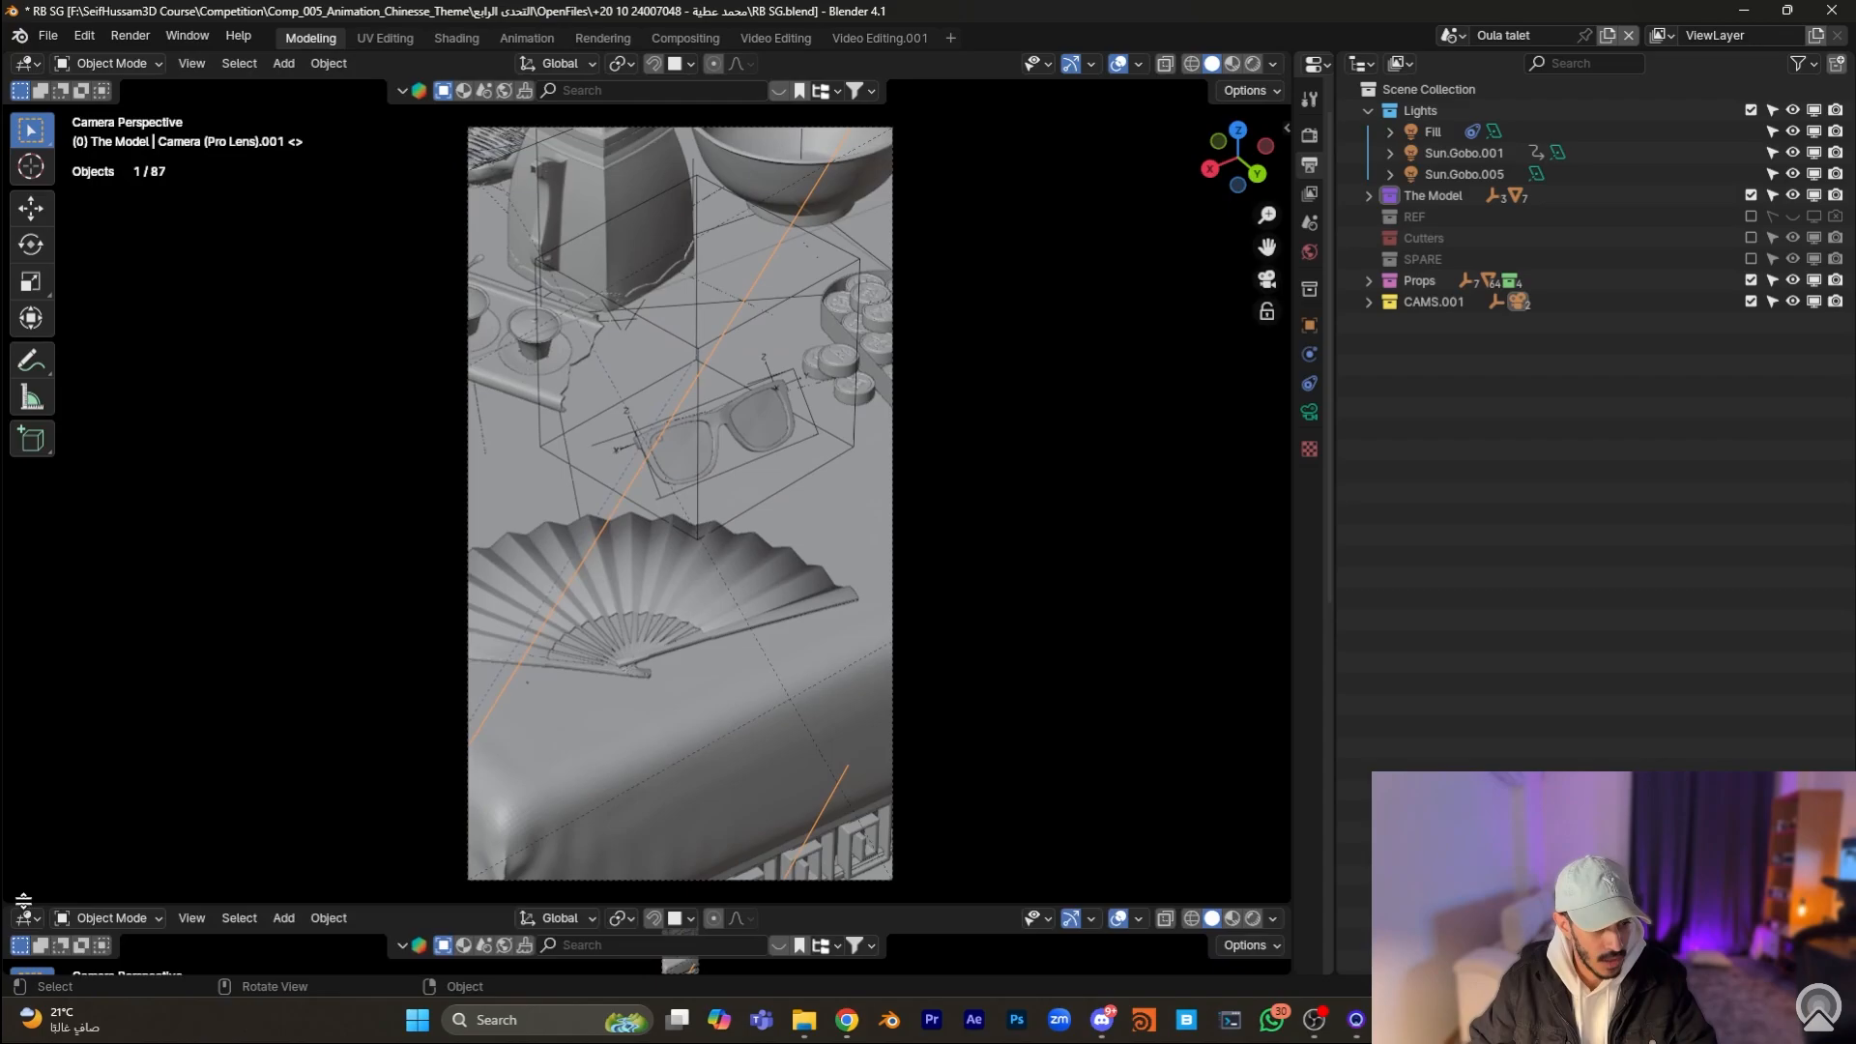
click(26, 884)
click(26, 885)
click(26, 884)
click(297, 698)
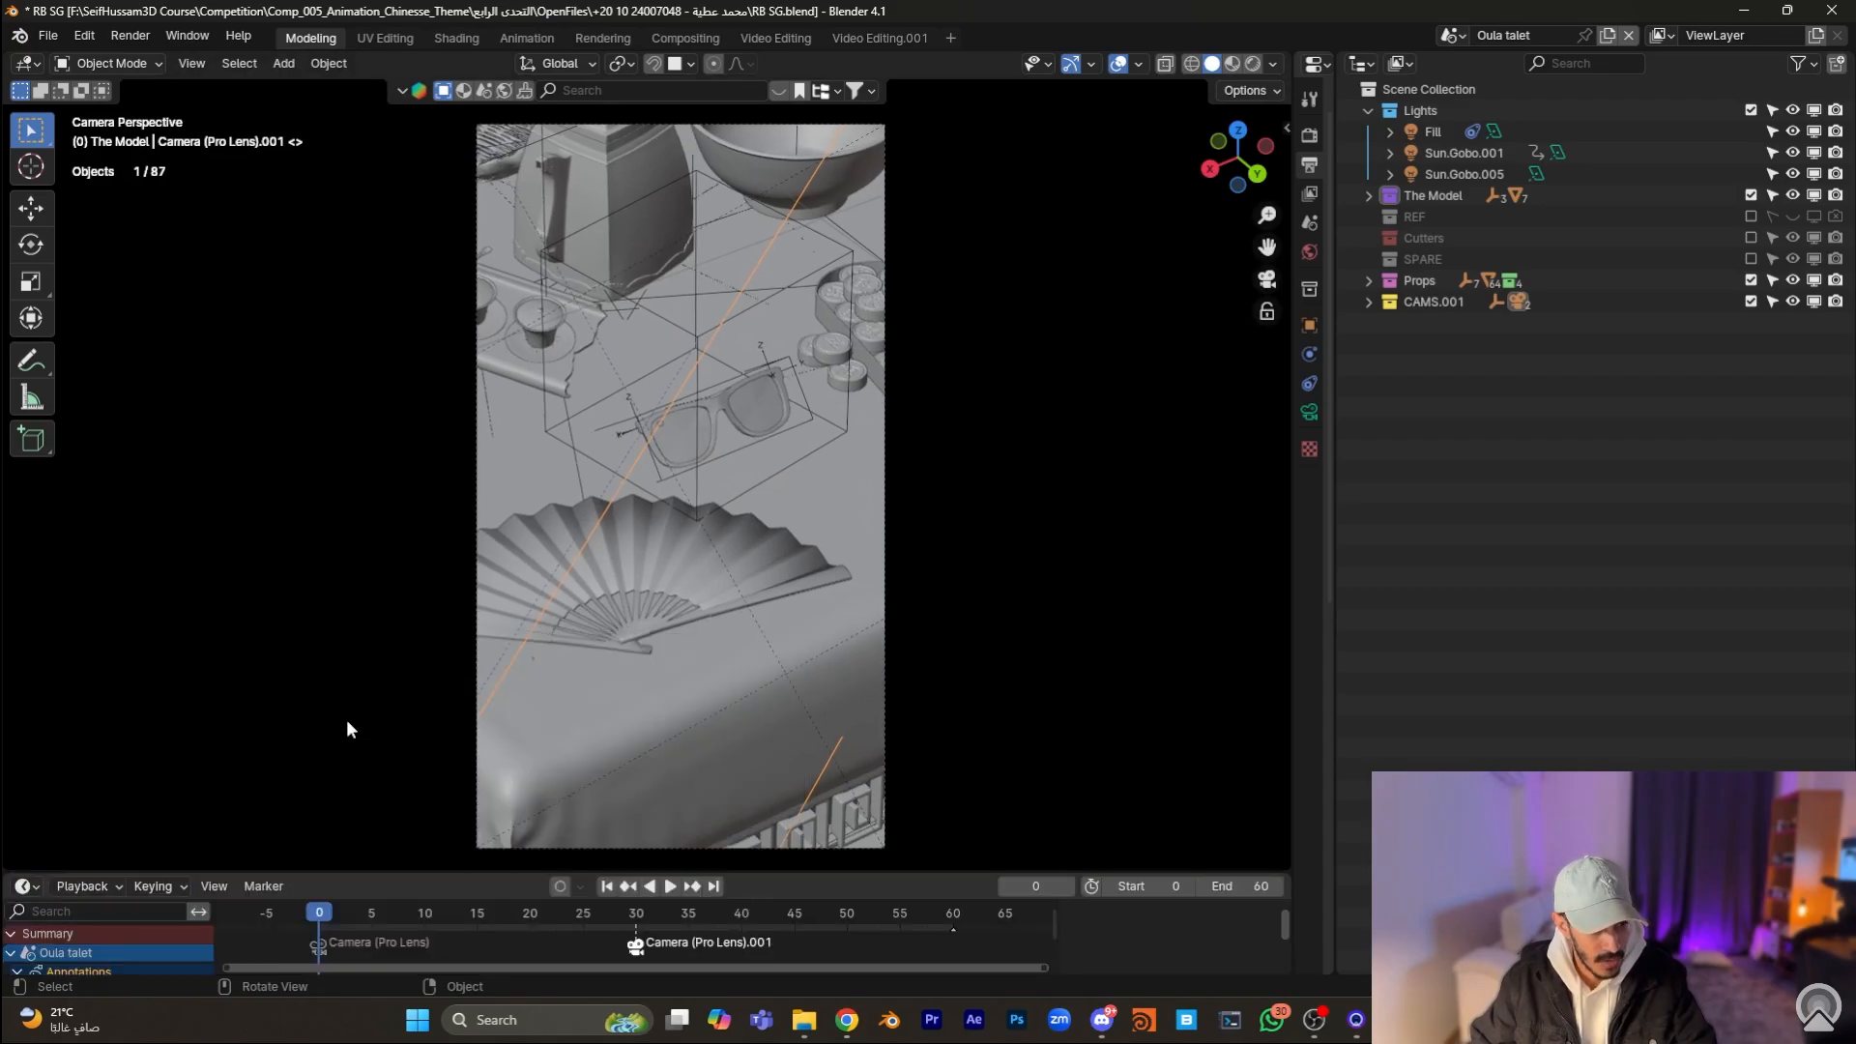
drag(515, 873, 517, 897)
Step: Play the camera animation and return the playhead to frame 0
key(space)
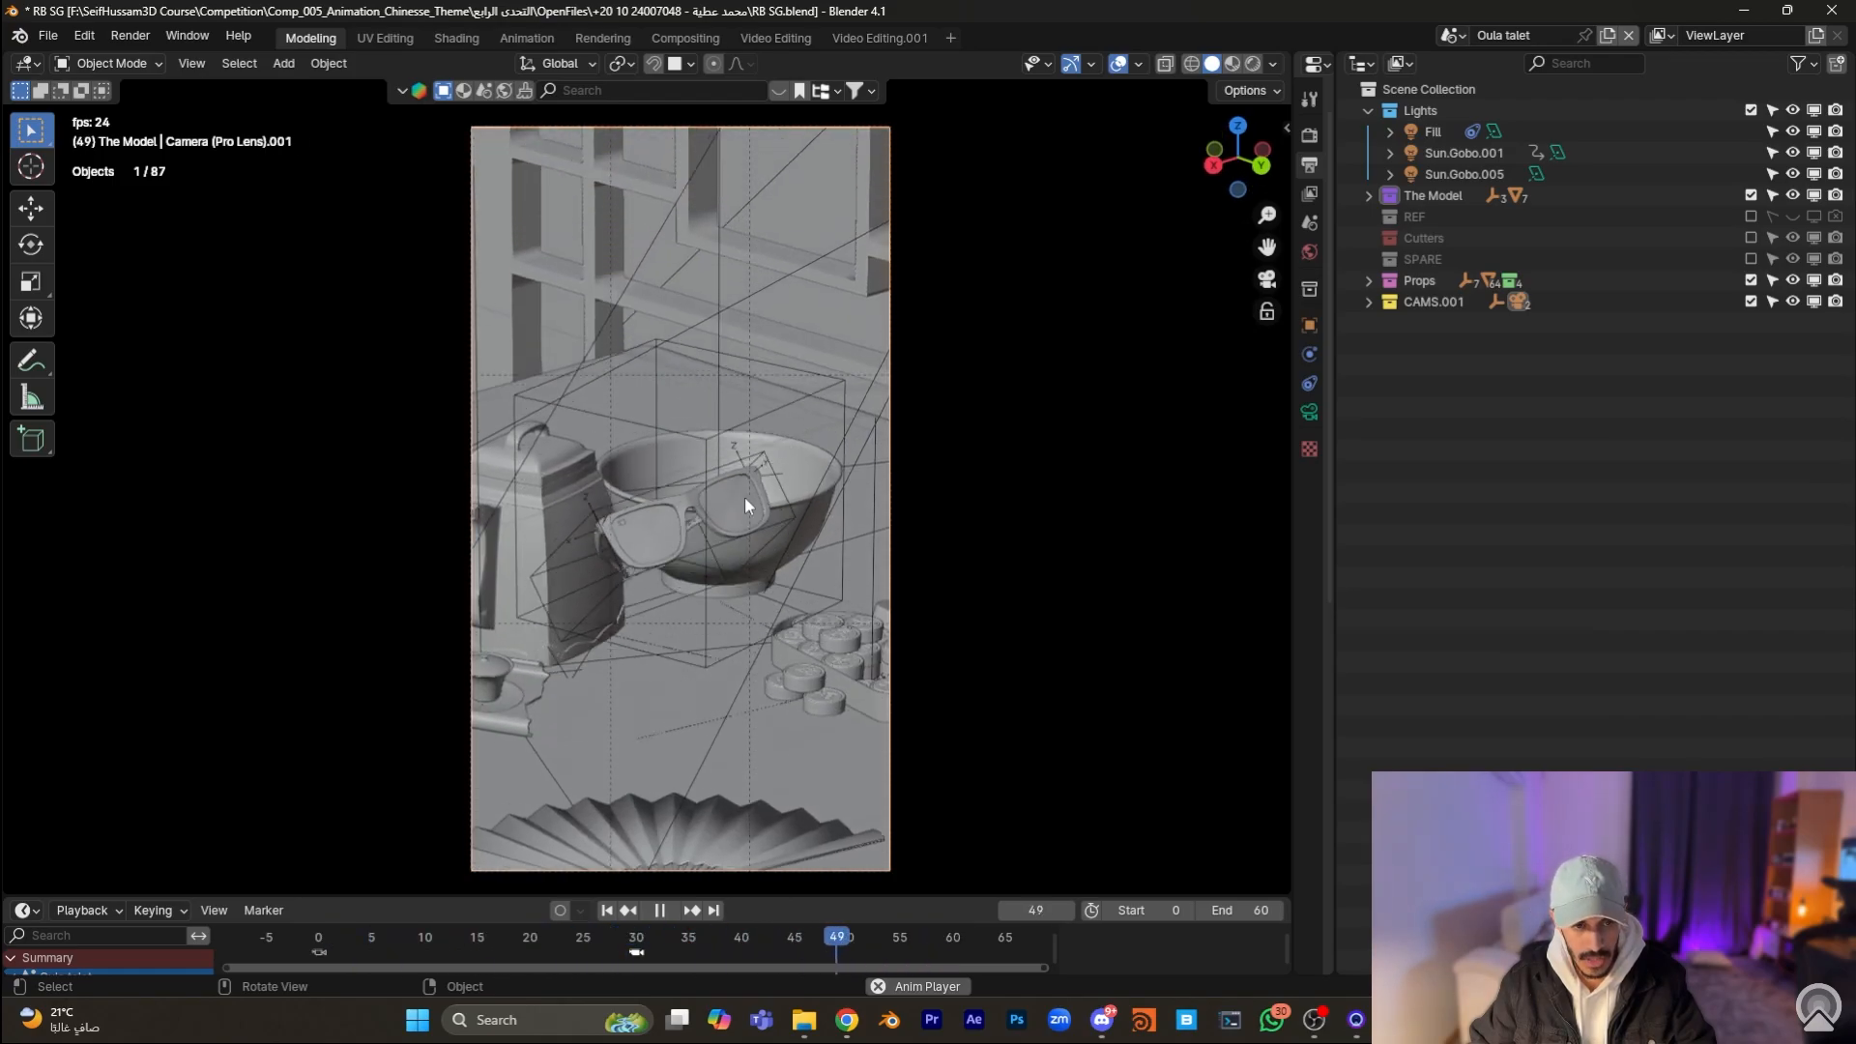
key(space)
mouse_move(873, 894)
mouse_down()
mouse_move(889, 859)
mouse_move(951, 900)
mouse_move(572, 915)
mouse_move(634, 920)
mouse_move(674, 909)
mouse_move(342, 880)
mouse_move(319, 894)
mouse_up()
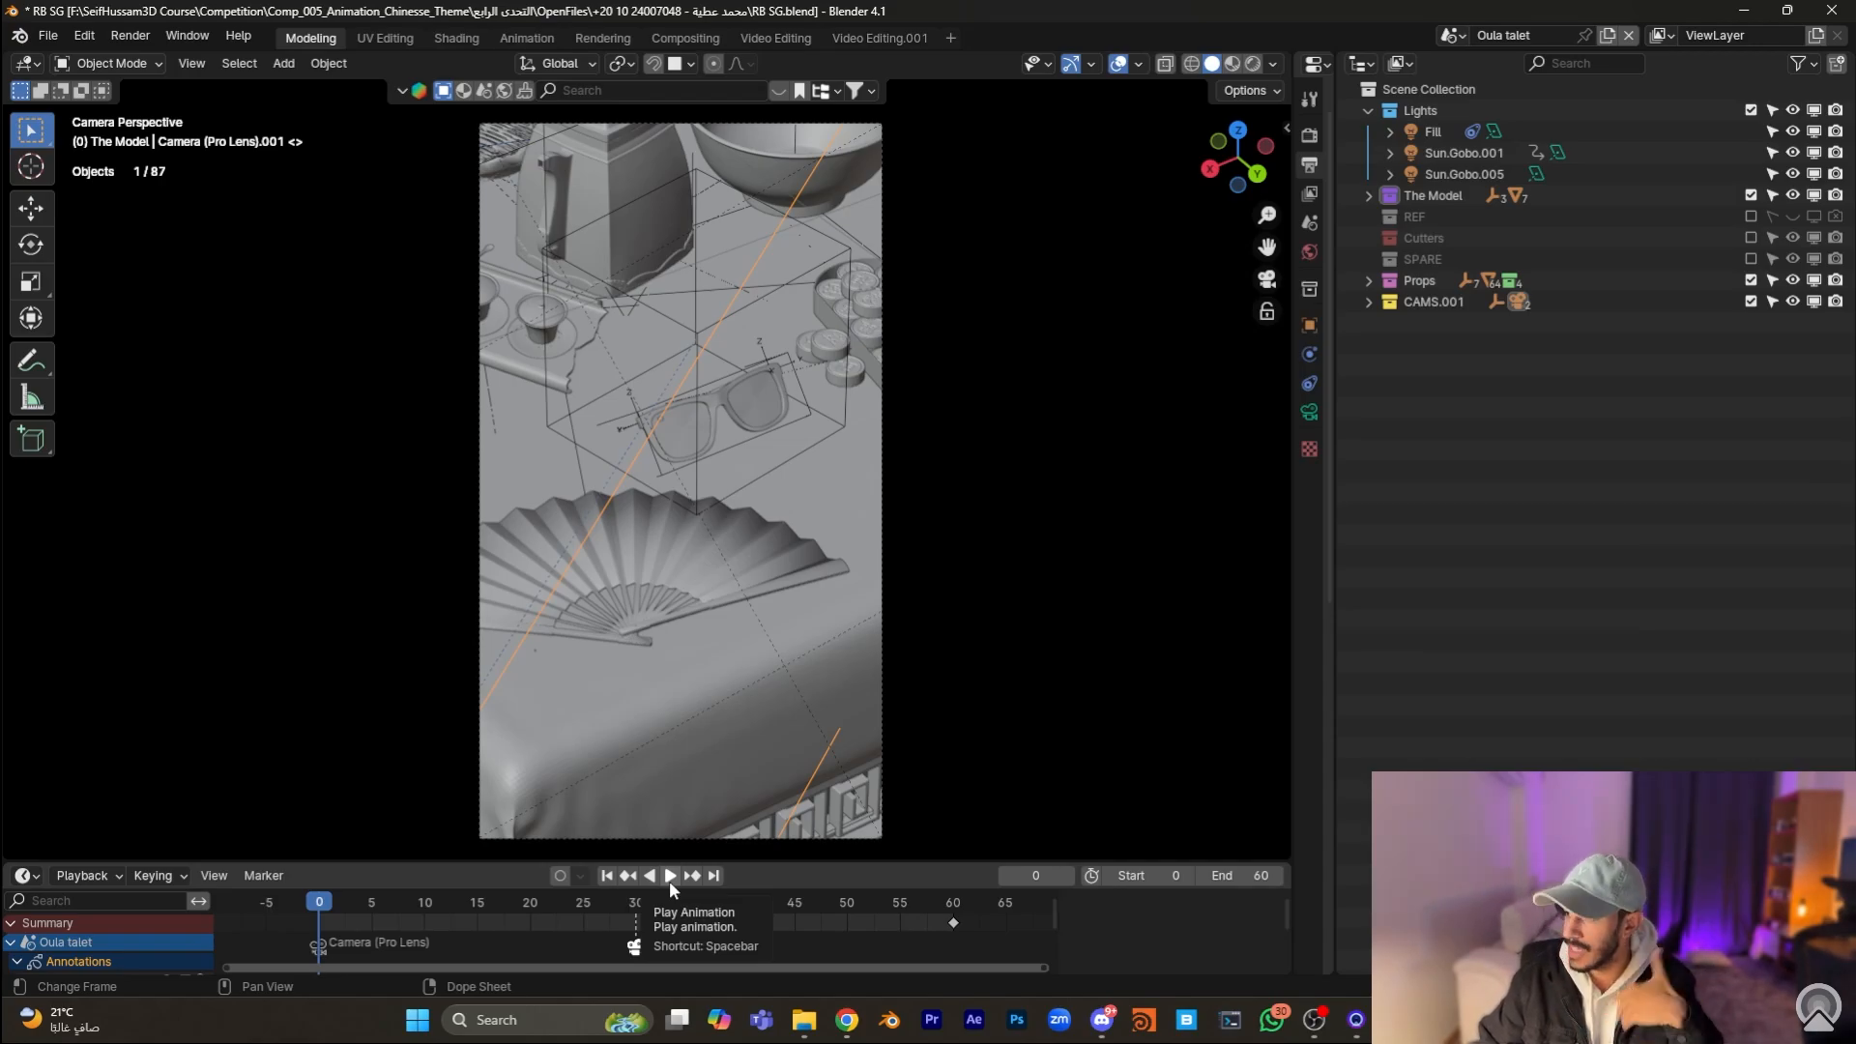
Step: Select the sunglasses' body and review its motion by playing and scrubbing the animation
click(735, 433)
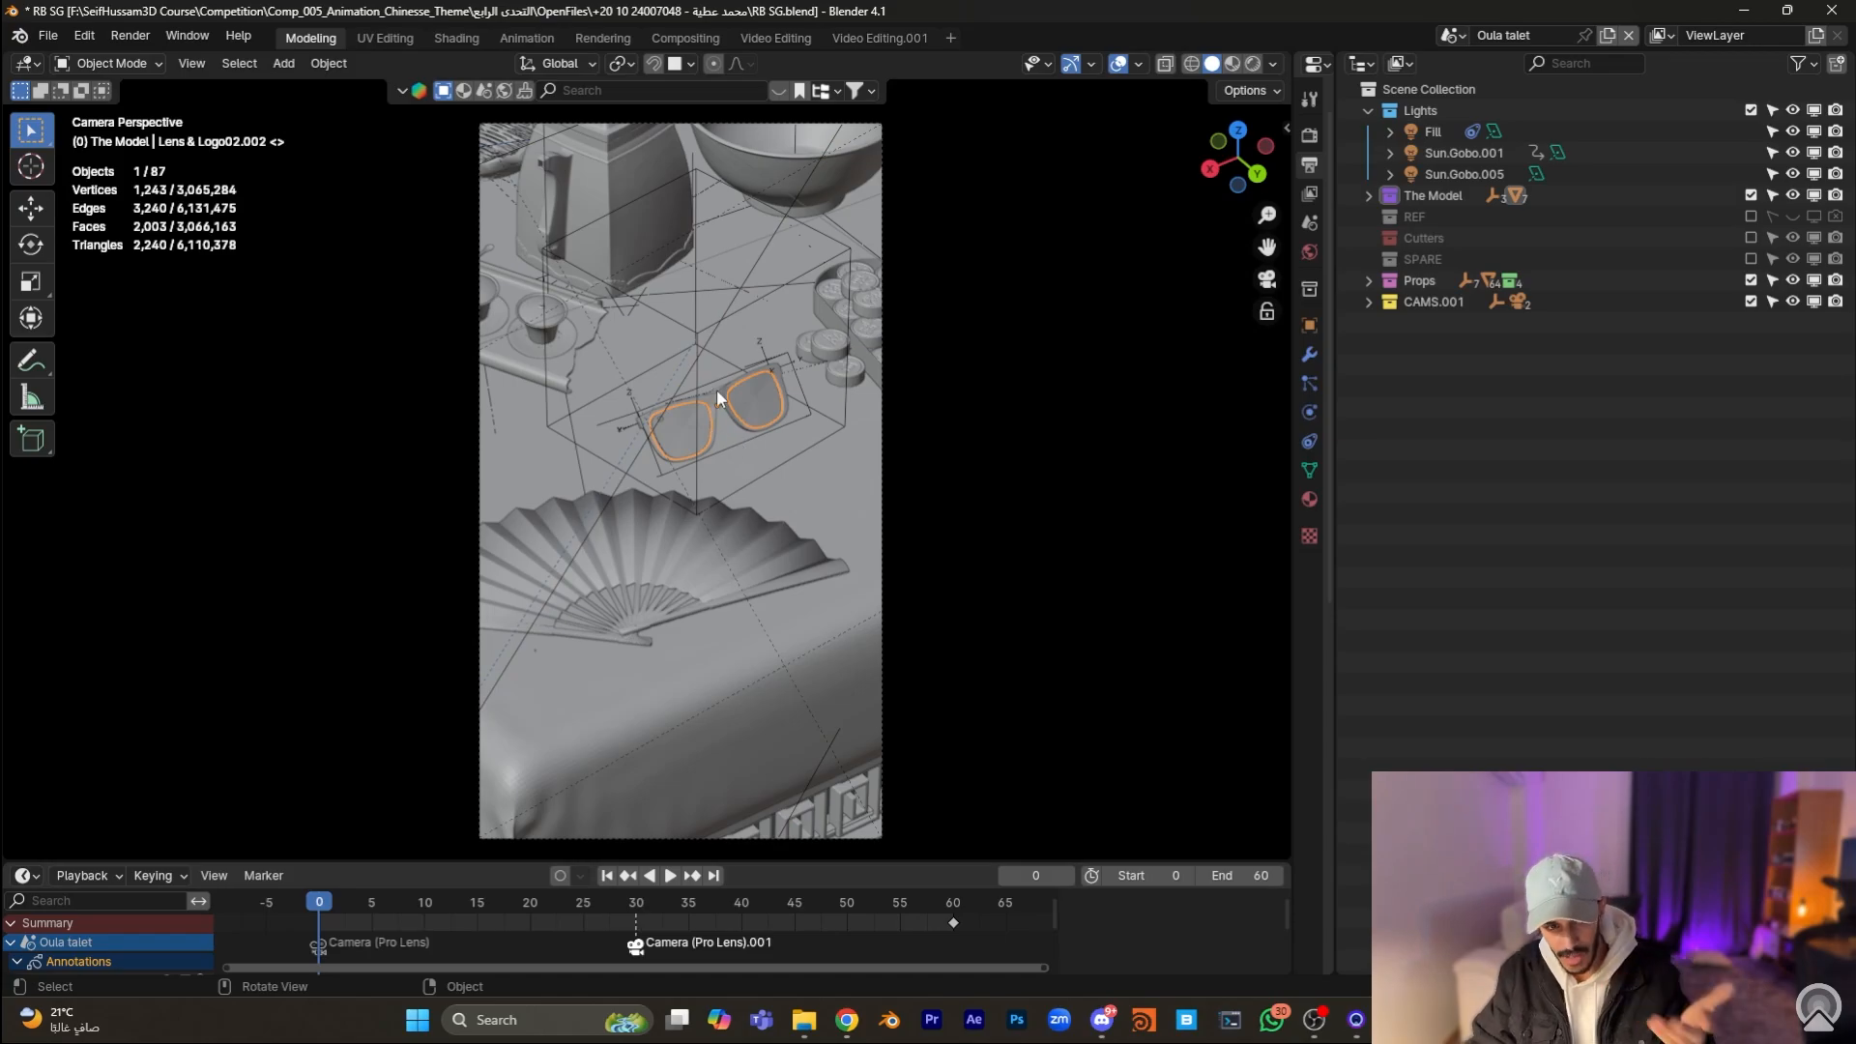
click(717, 398)
key(space)
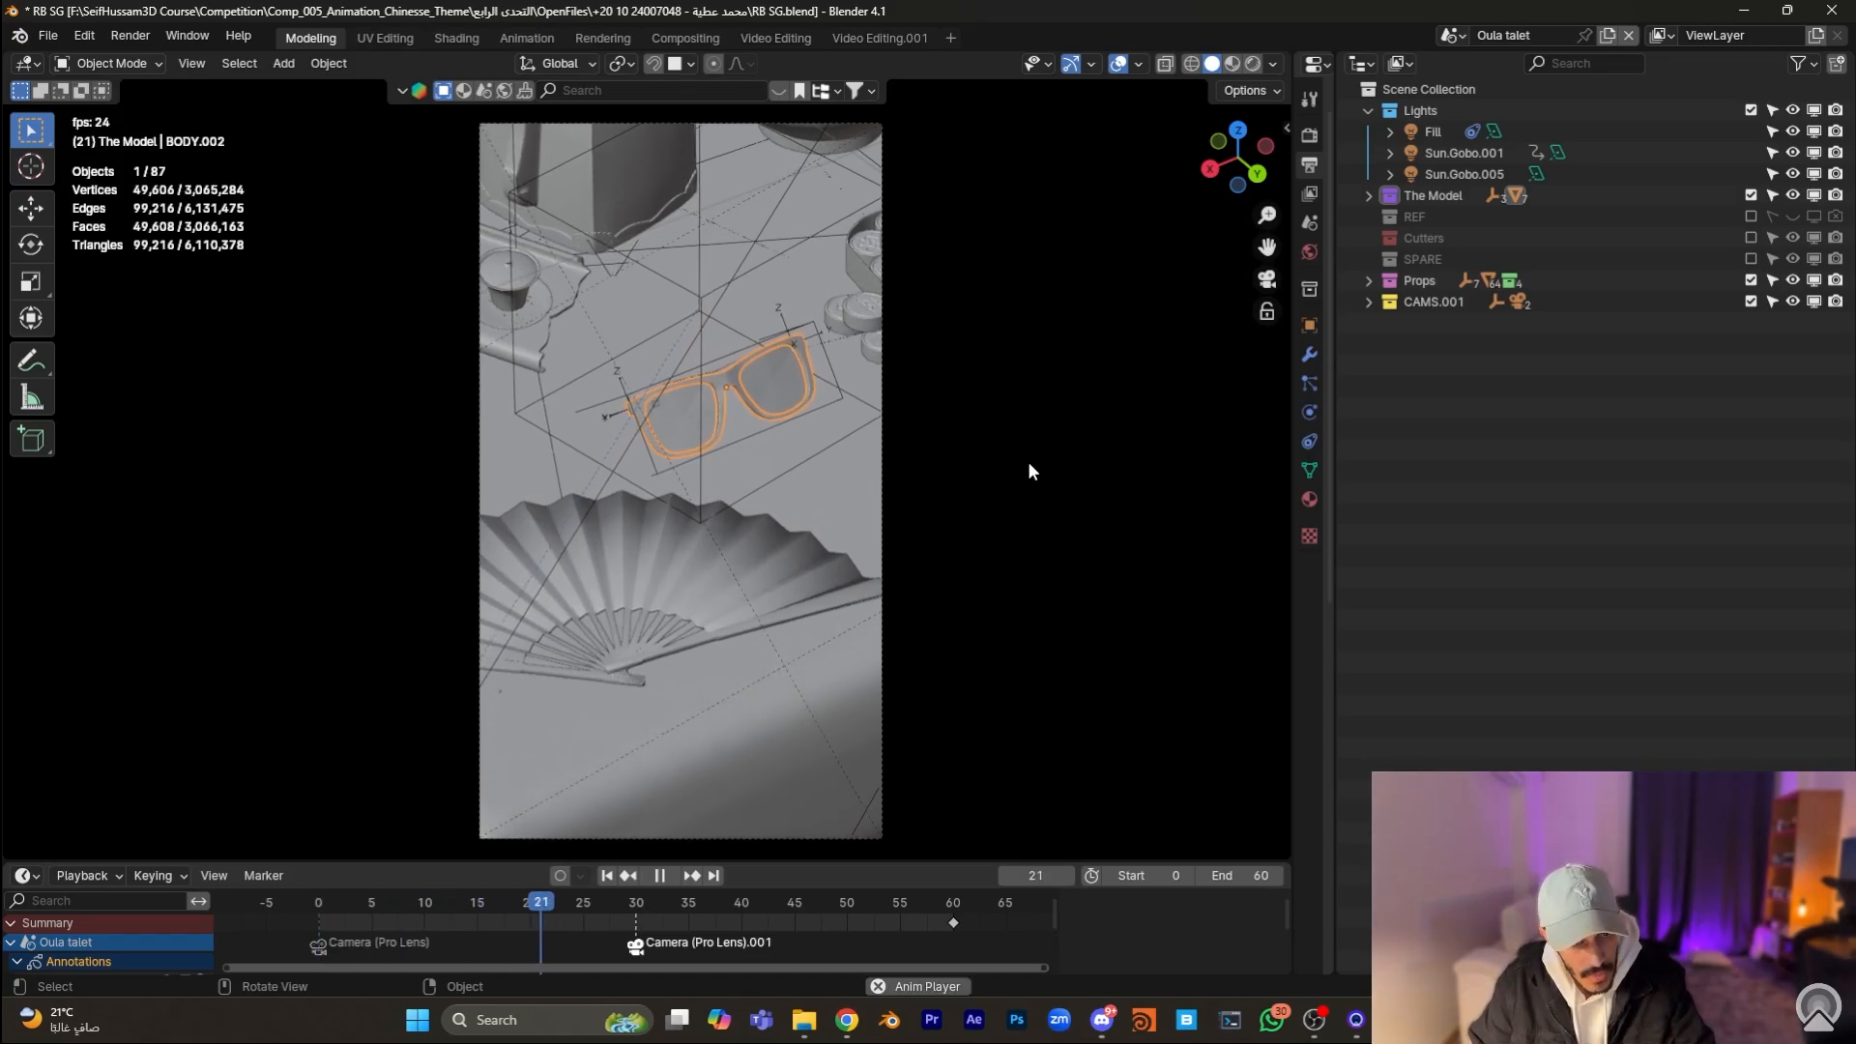
key(space)
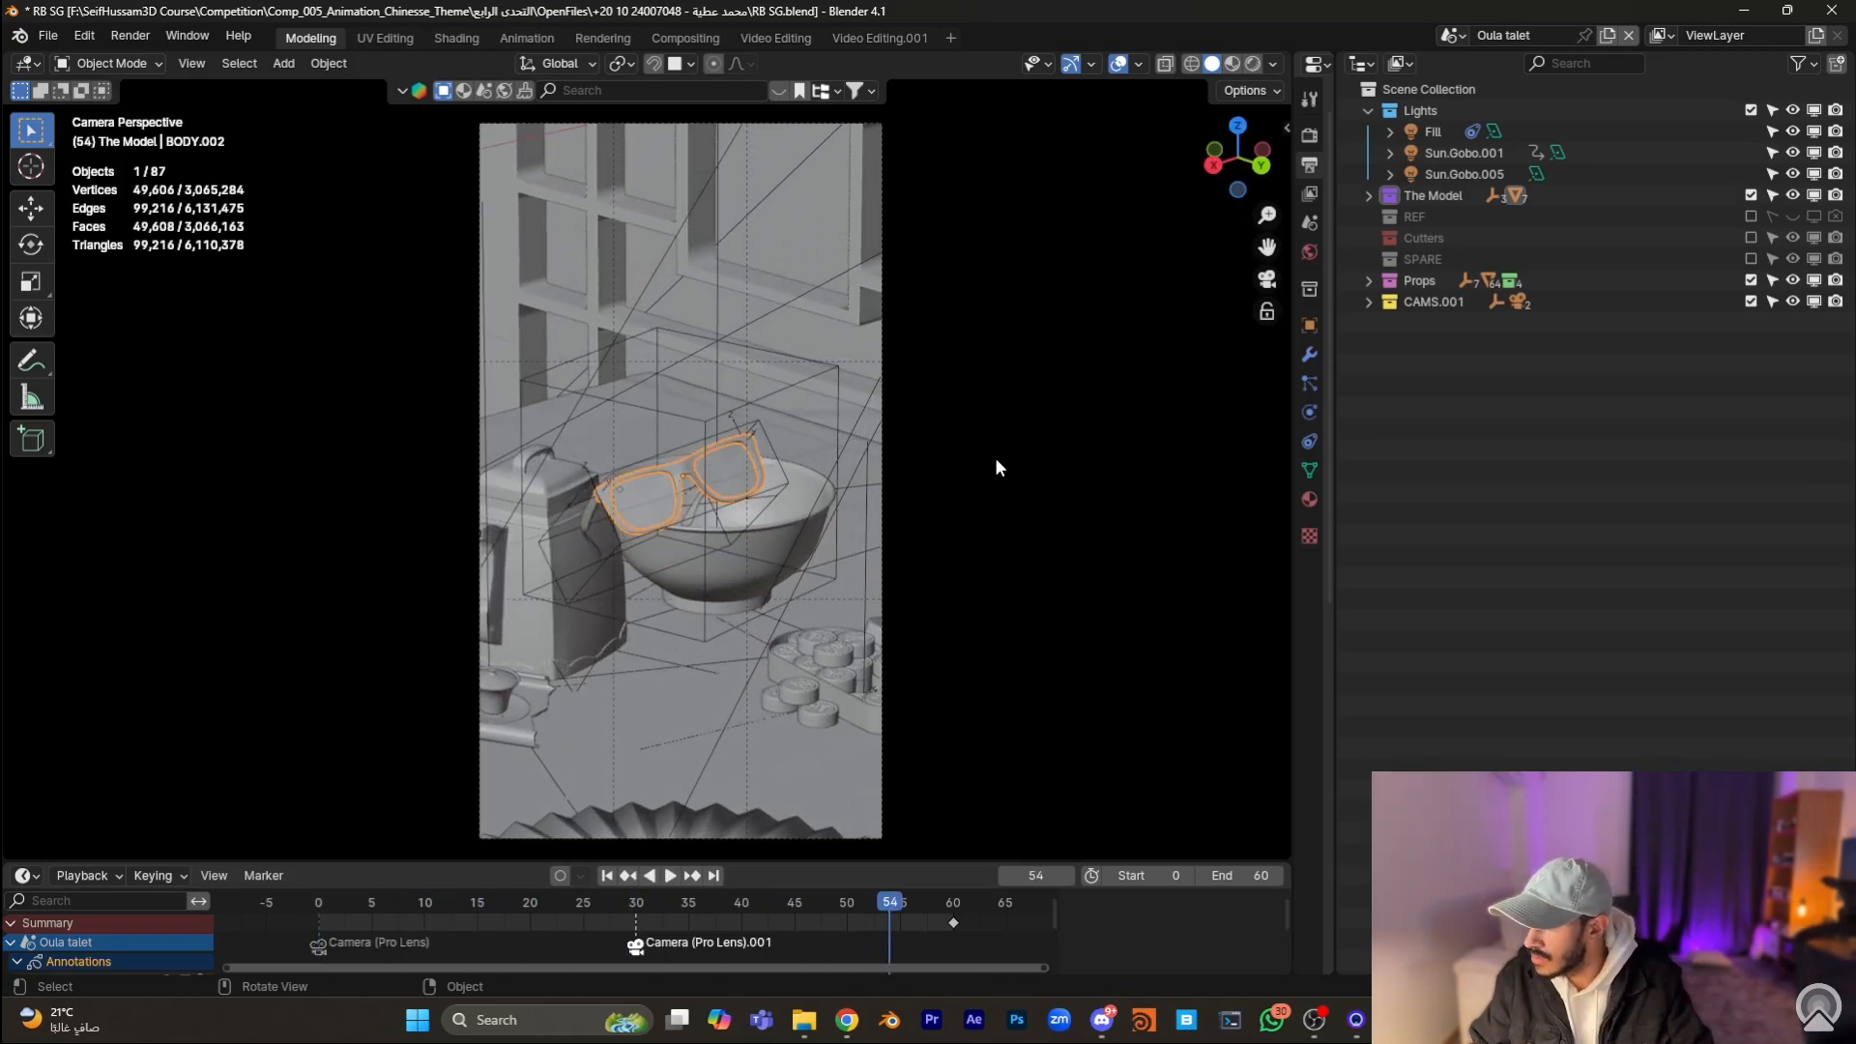
drag(636, 899, 804, 897)
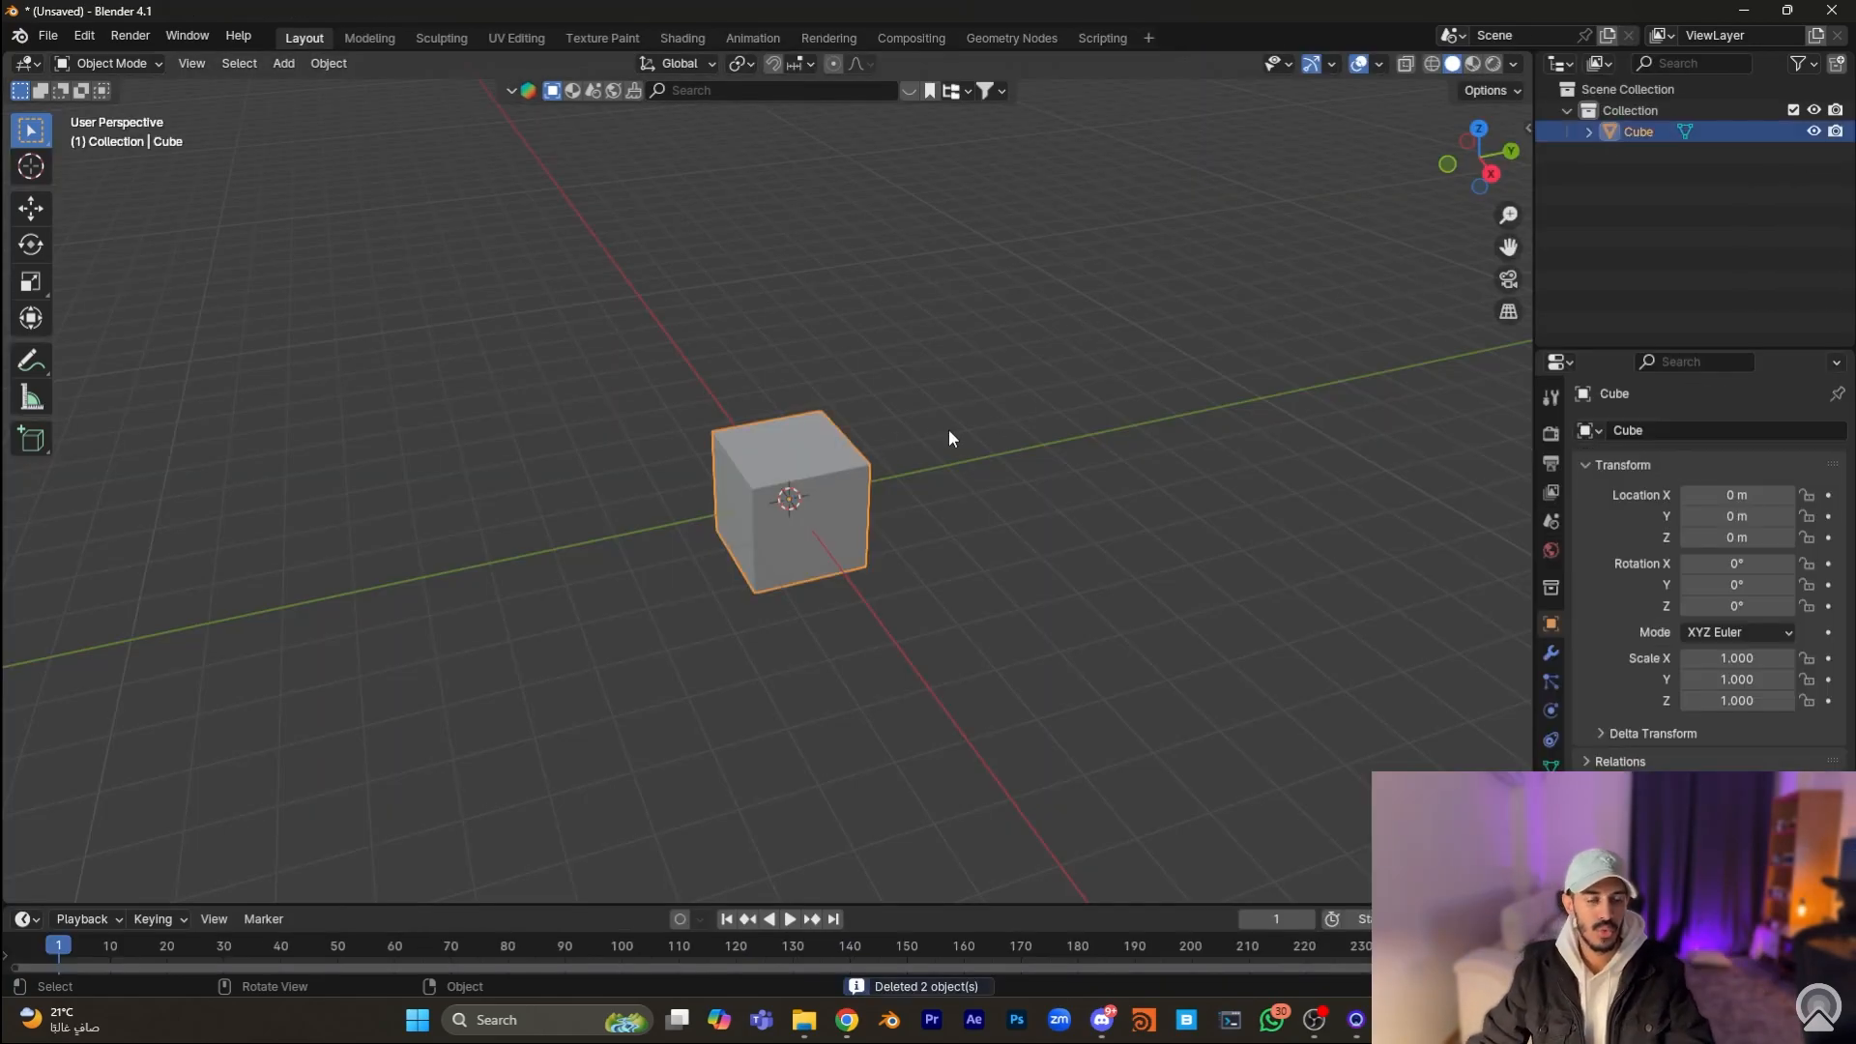
Step: Make the window of the new cube scene full screen and split the 3D viewport into two side by side
click(186, 35)
click(223, 96)
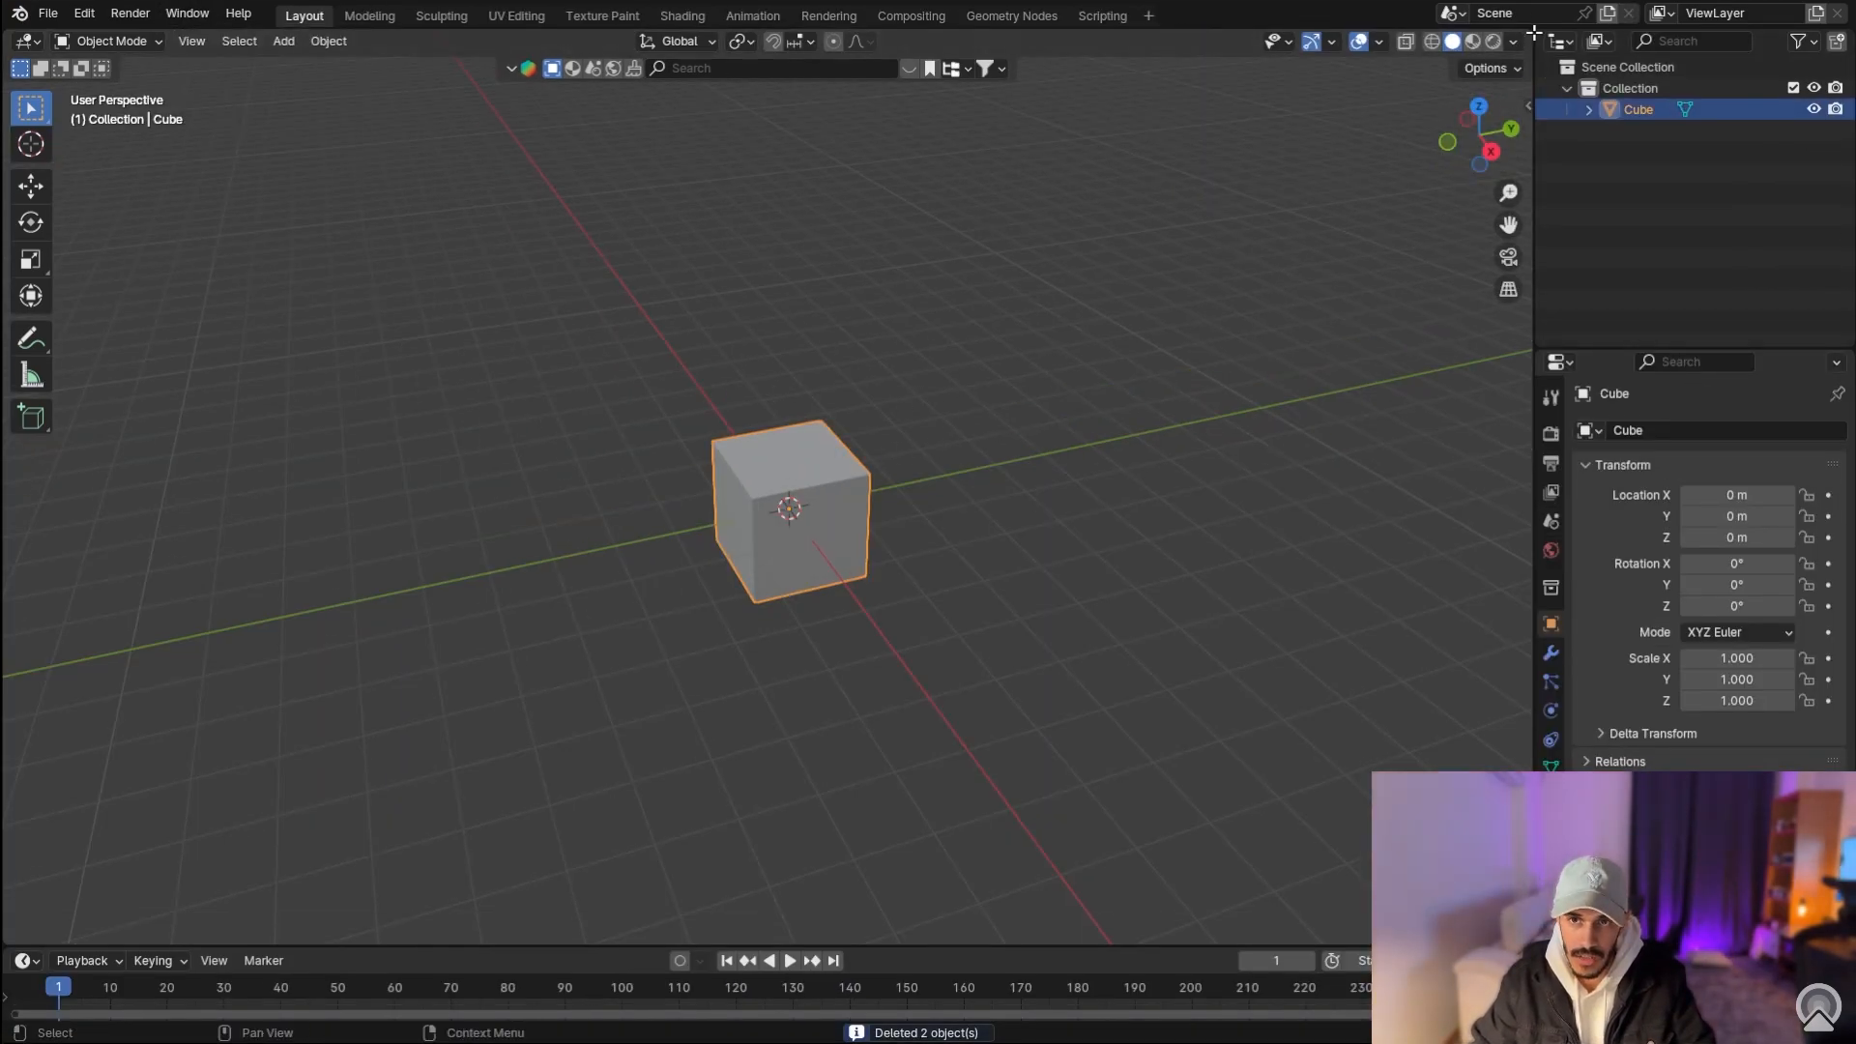
drag(1534, 32, 664, 290)
Step: Set the new viewport to the Right orthographic view of the cube
scroll(374, 447, up, 3)
middle_drag(402, 518, 377, 432)
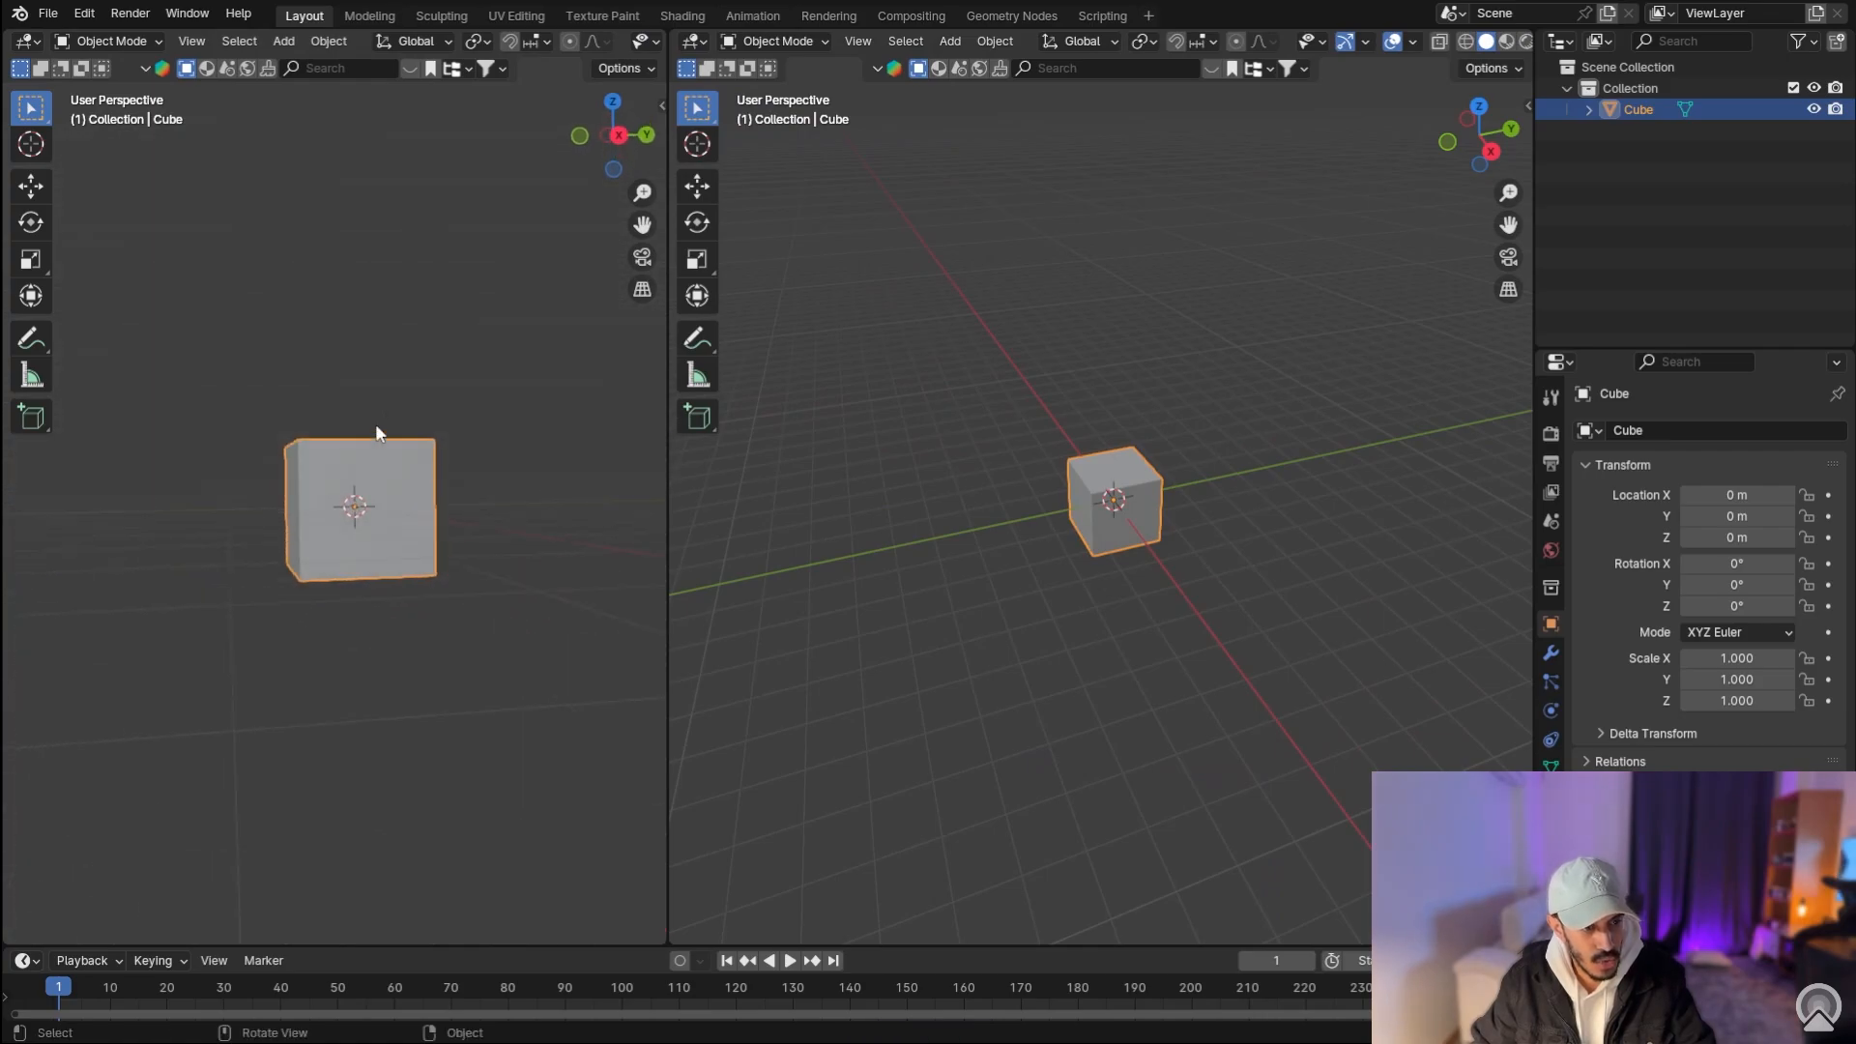
click(619, 135)
Step: Try moving the cube upward in the Right orthographic view and undo the move
key(g)
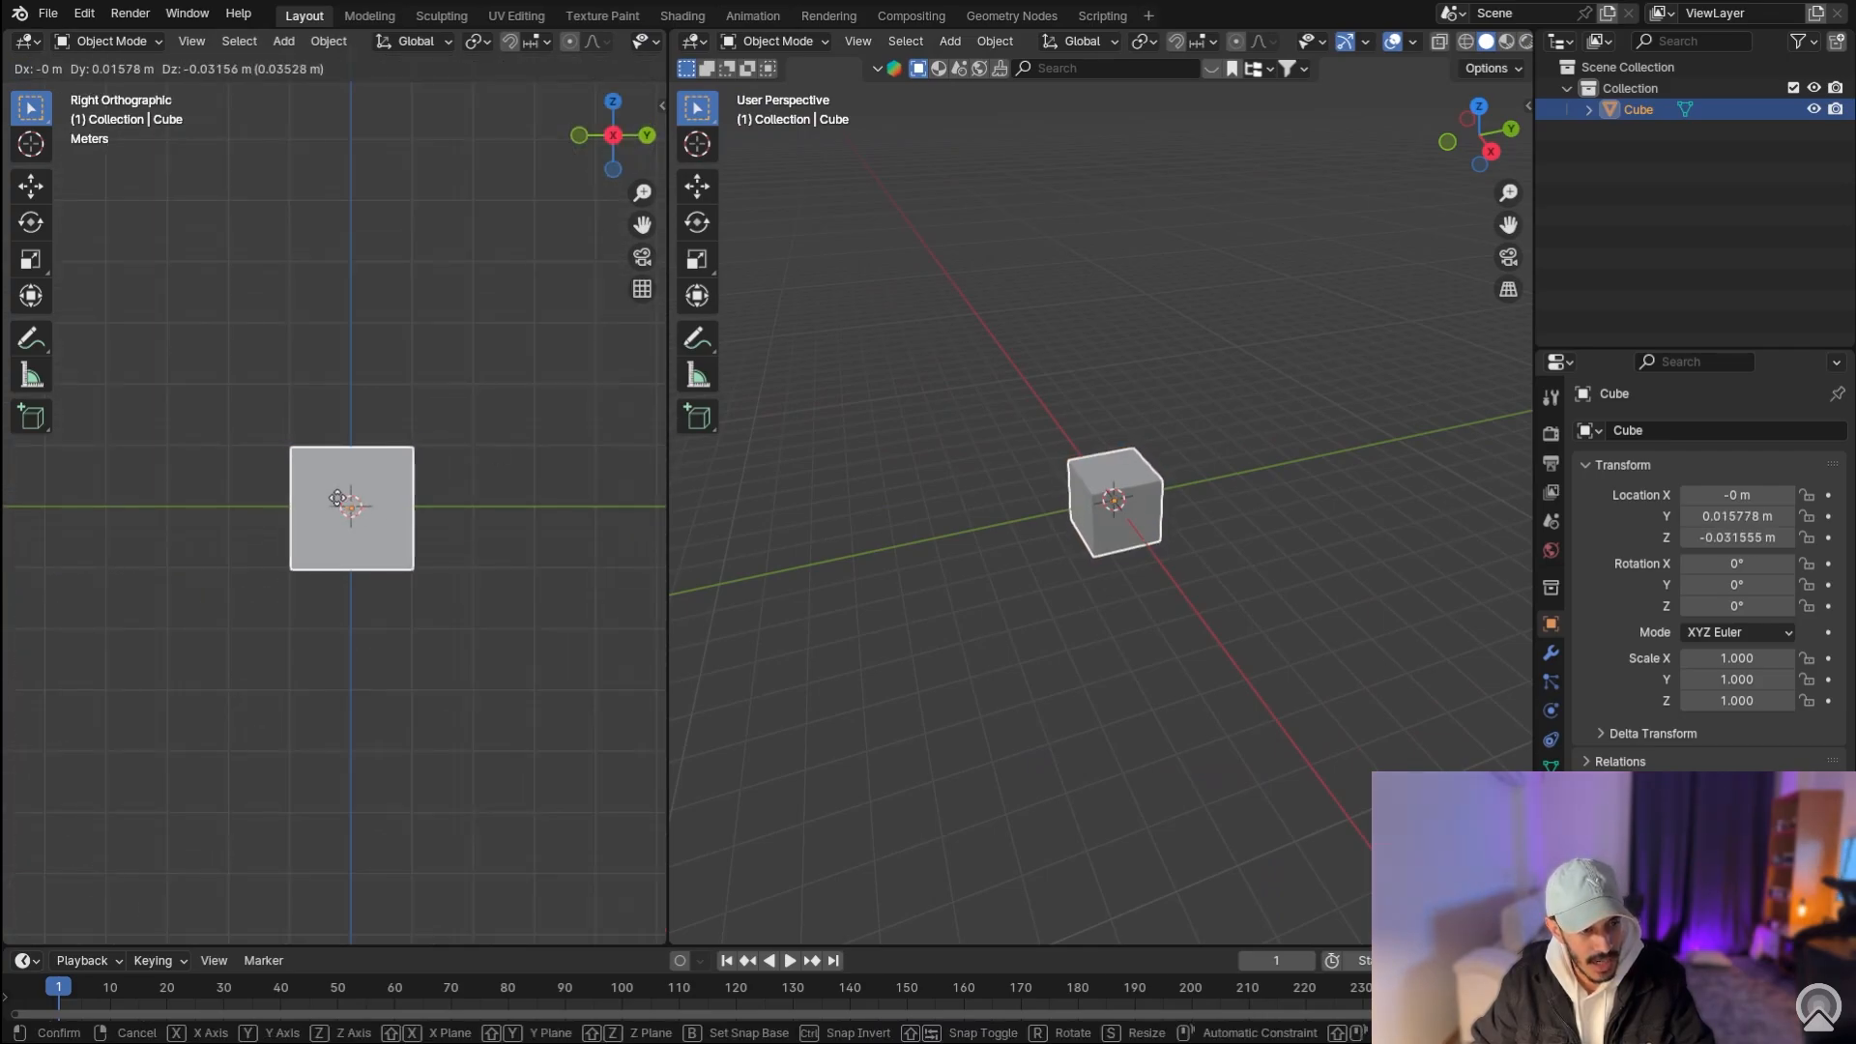
click(408, 230)
key(ctrl+z)
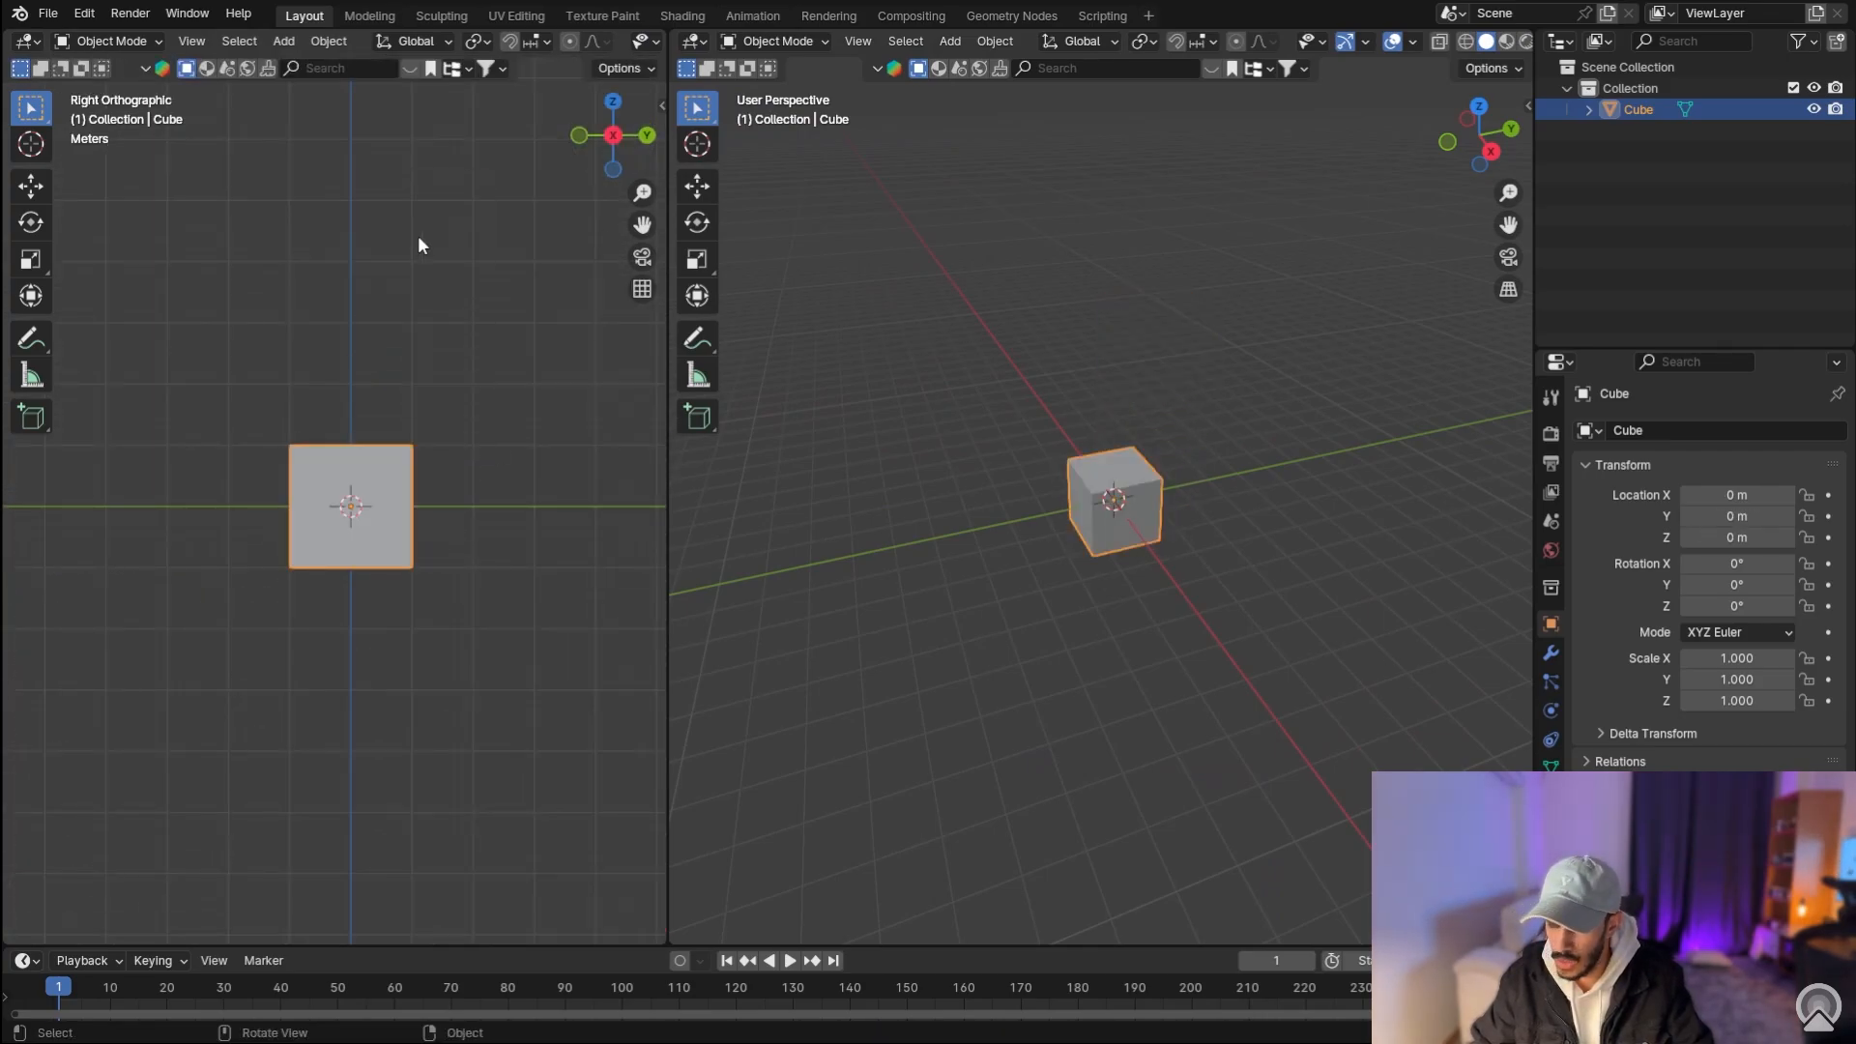
Step: Turn the perspective viewport into a Graph Editor, frame its contents and hide its sidebar
click(692, 41)
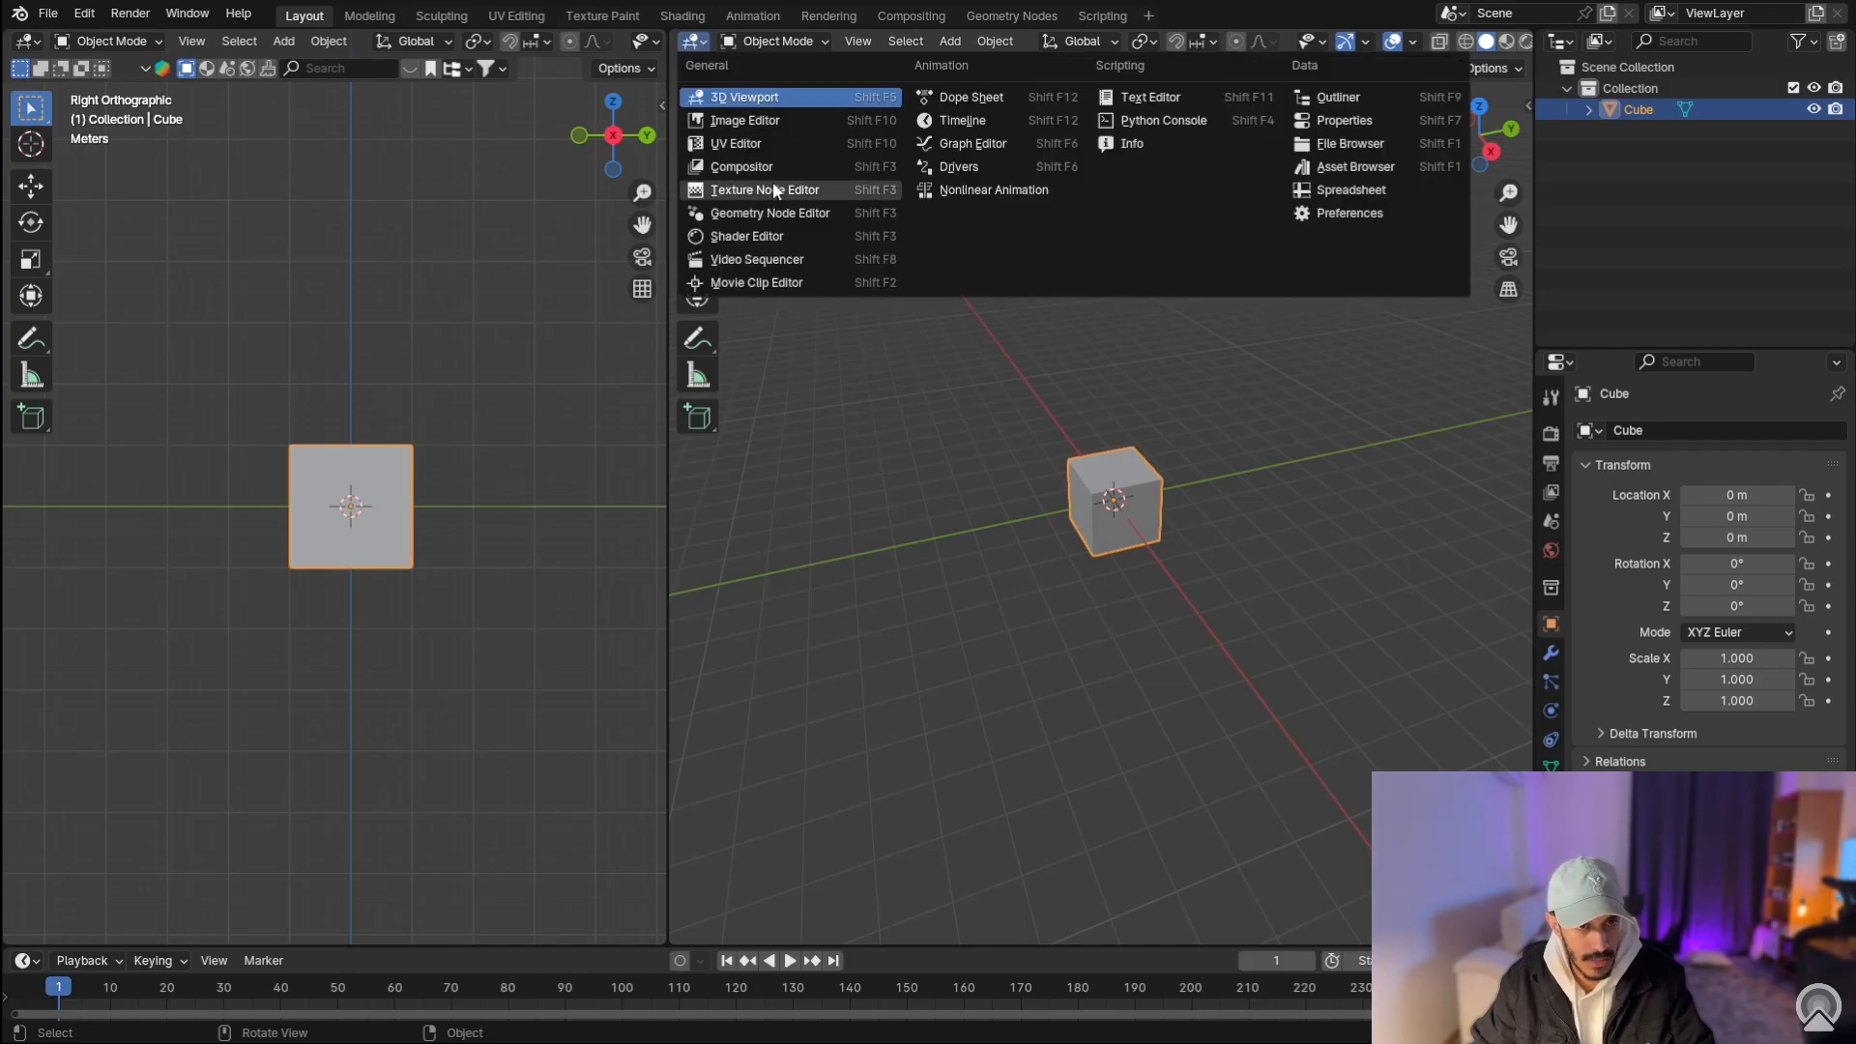
click(955, 156)
key(Home)
ctrl+middle_drag(1104, 472, 1108, 445)
key(n)
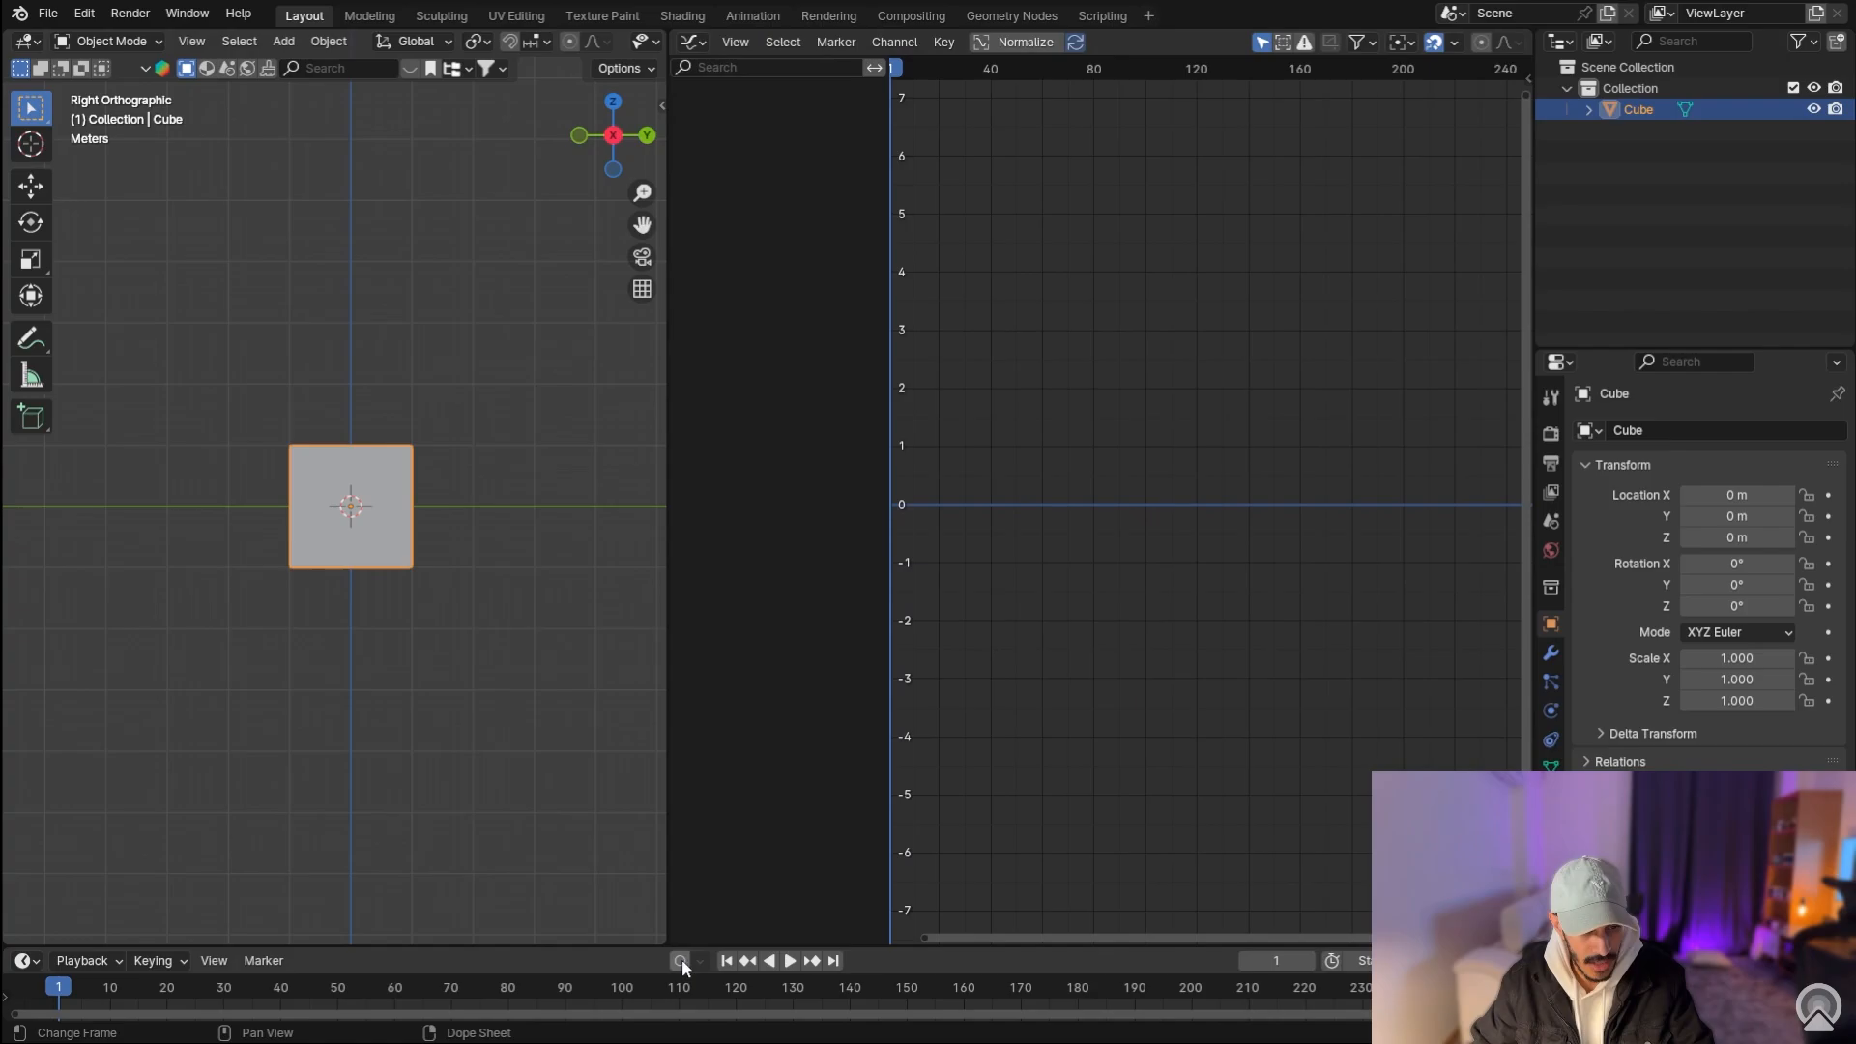
Step: Keyframe the cube at frame 1 and raise it about 4.18 m along Z at frame 100
key(i)
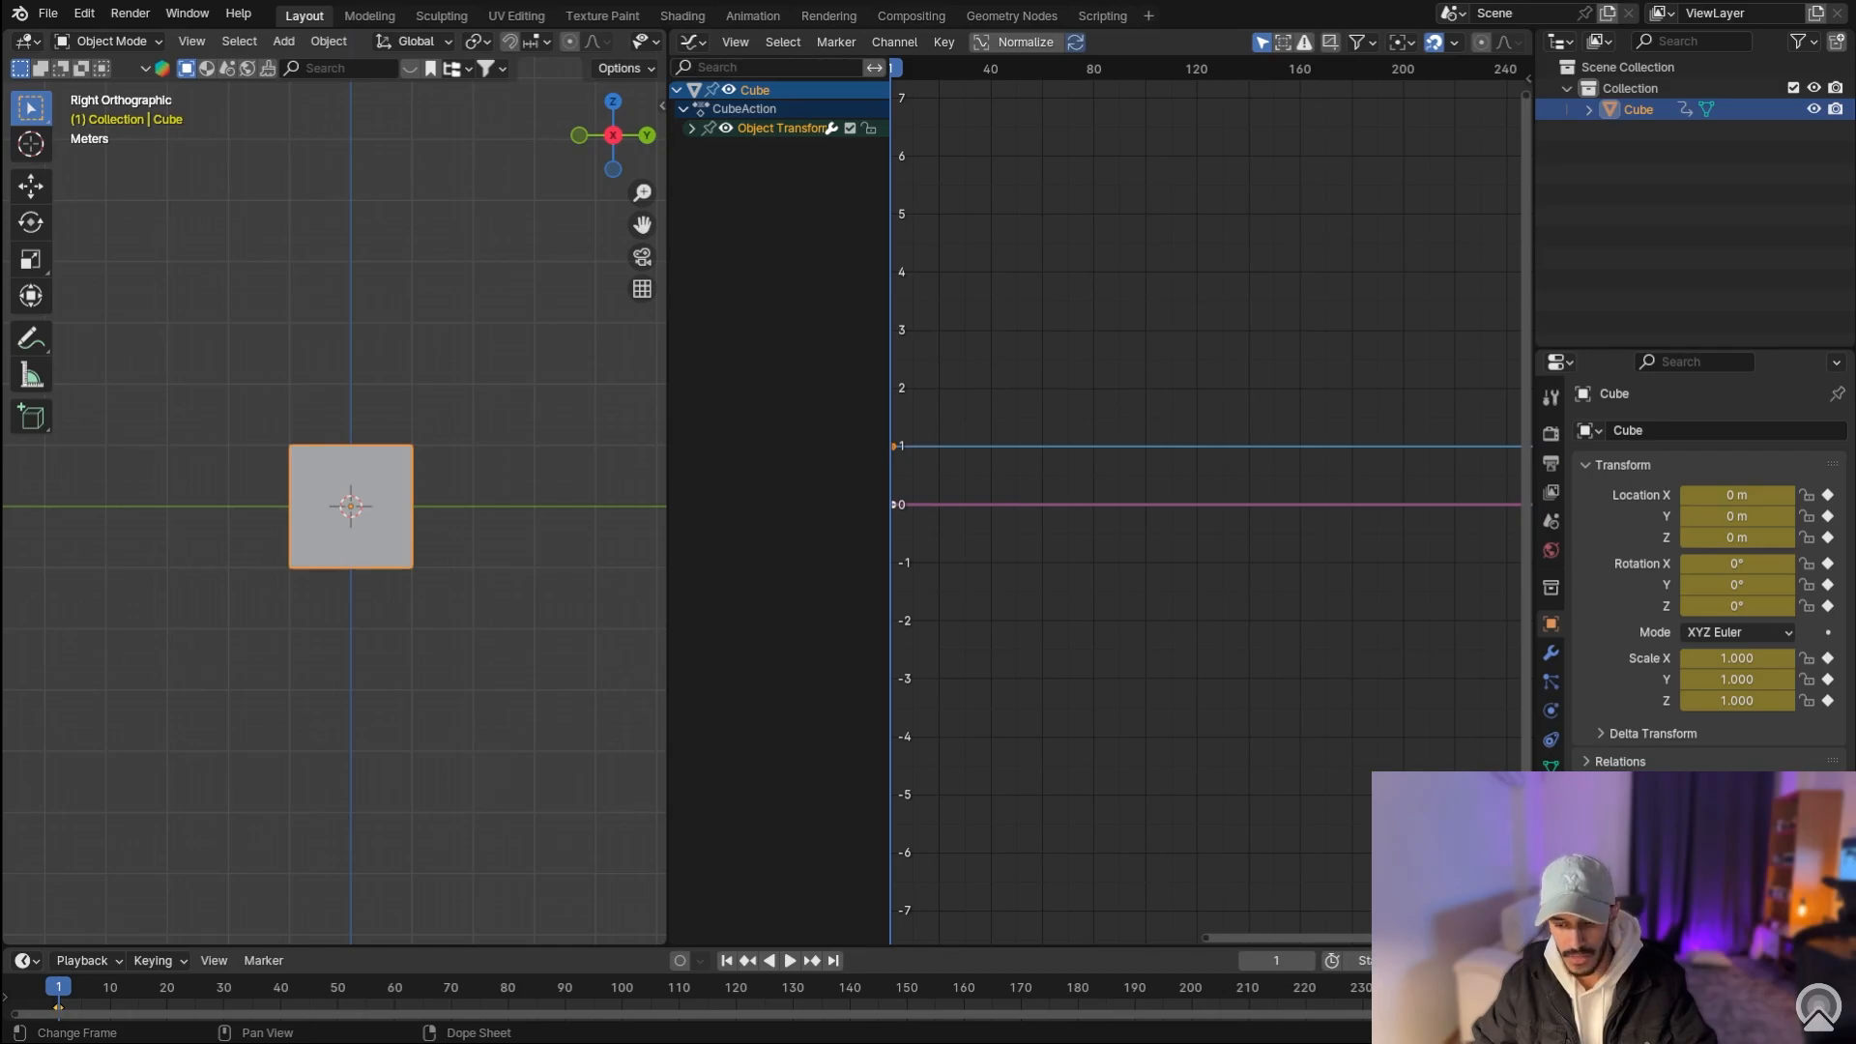
click(833, 960)
scroll(194, 455, left, 1)
key(g)
key(z)
click(460, 280)
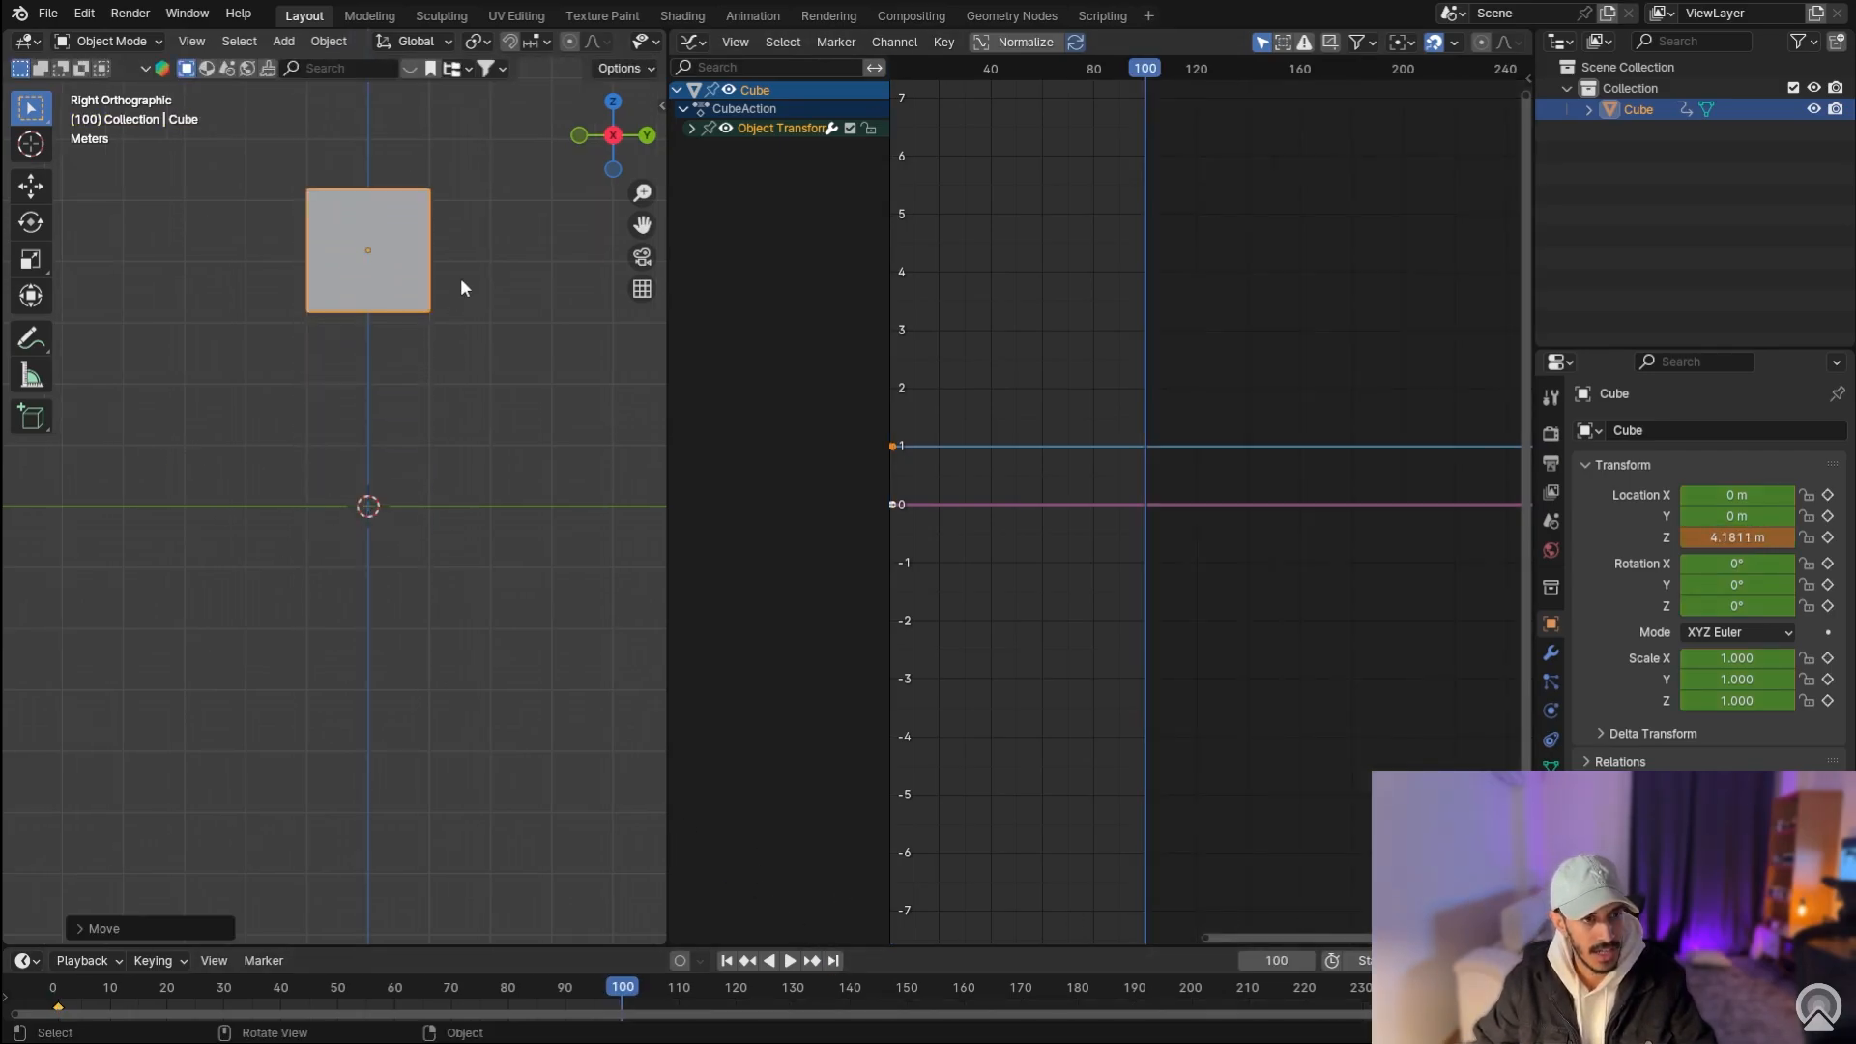
Step: Trackball-rotate the cube to about 8.4°, 22.8° and 40.1° in X, Y and Z, and keyframe it at frame 100
key(r)
key(r)
click(535, 425)
middle_drag(536, 425, 466, 444)
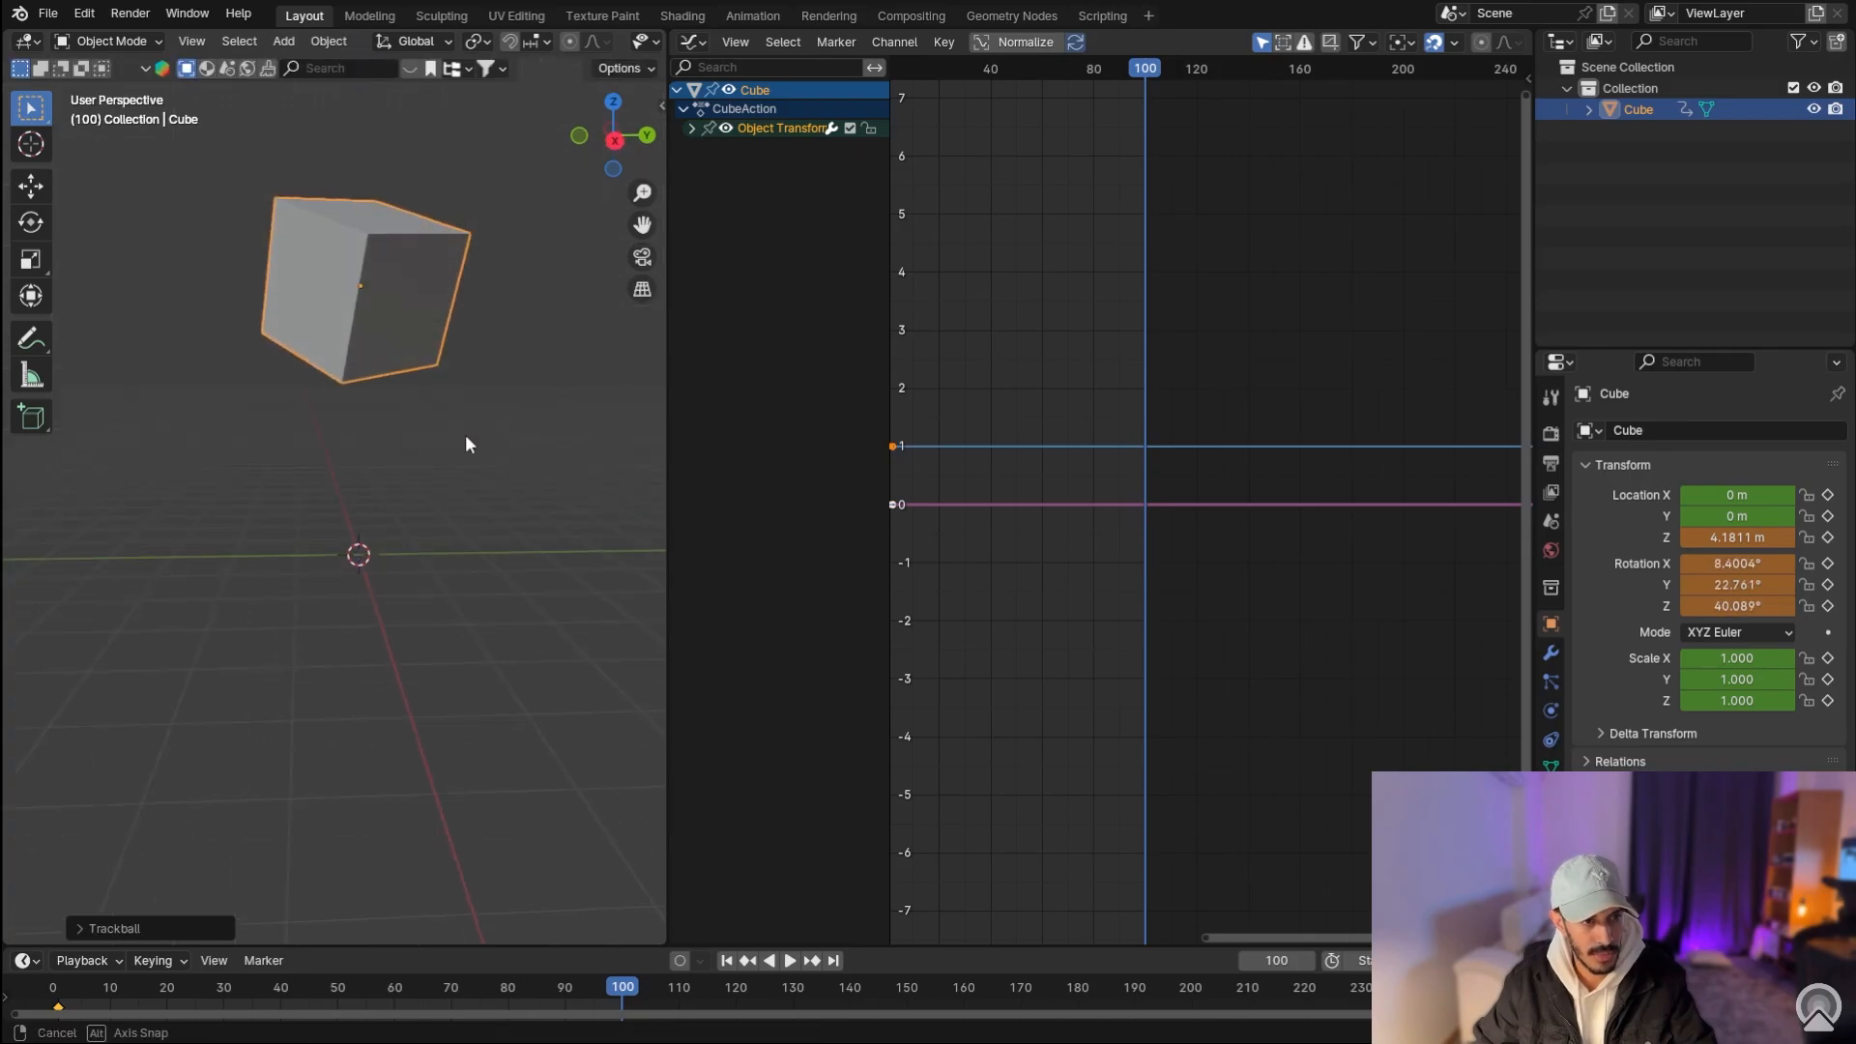
key(i)
key(Home)
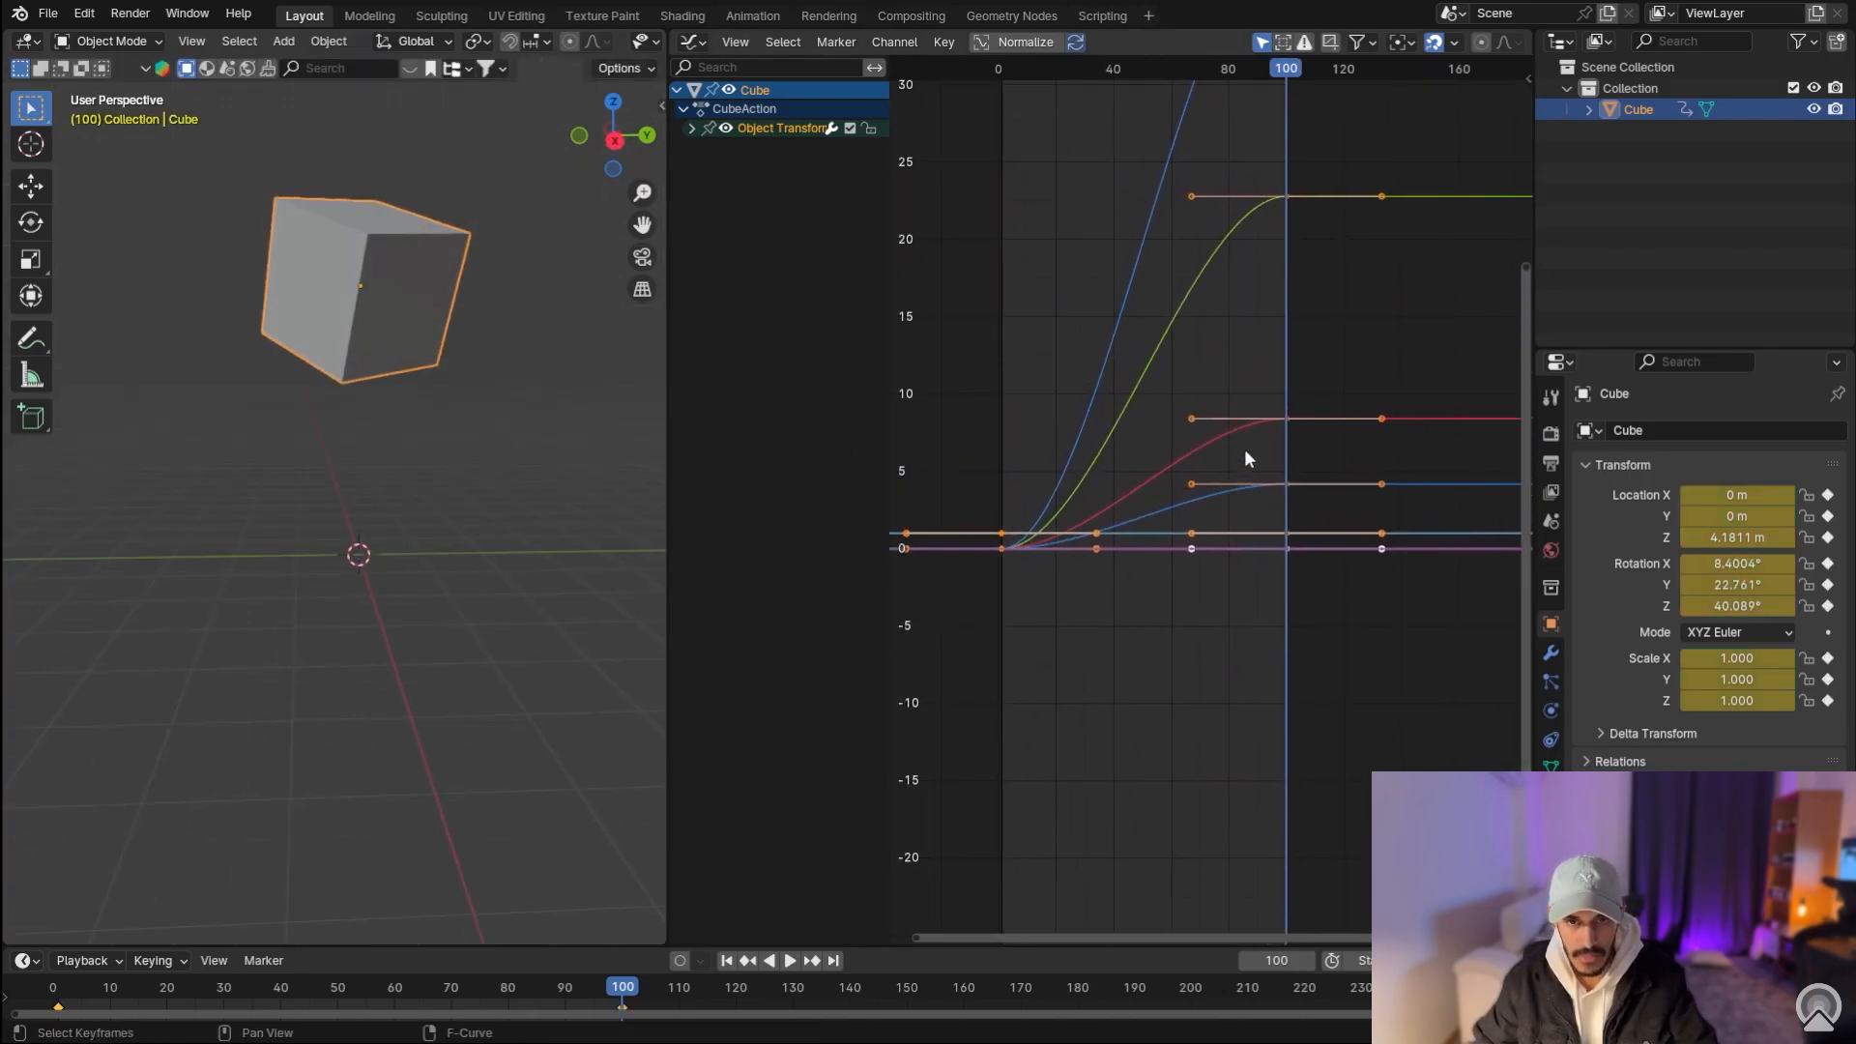
Step: Normalize the Graph Editor curves and play the cube's animation from the first frame
click(1024, 42)
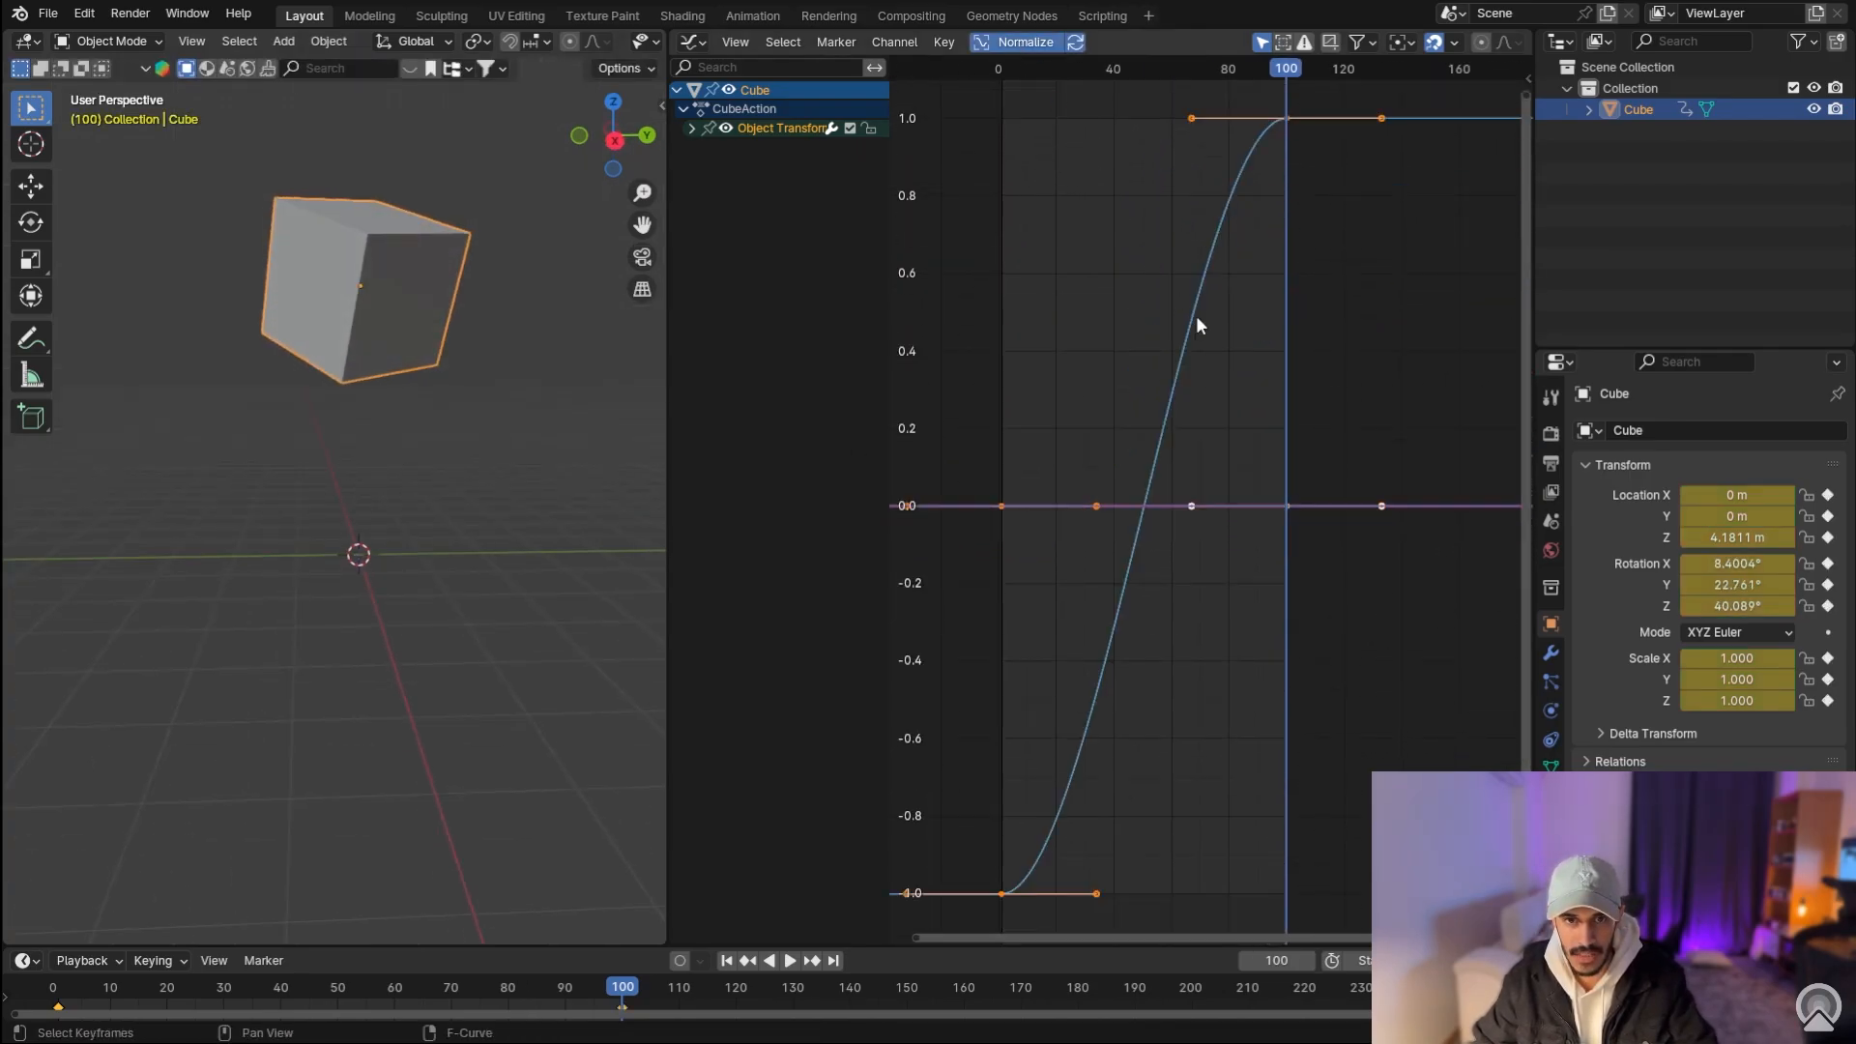
key(Home)
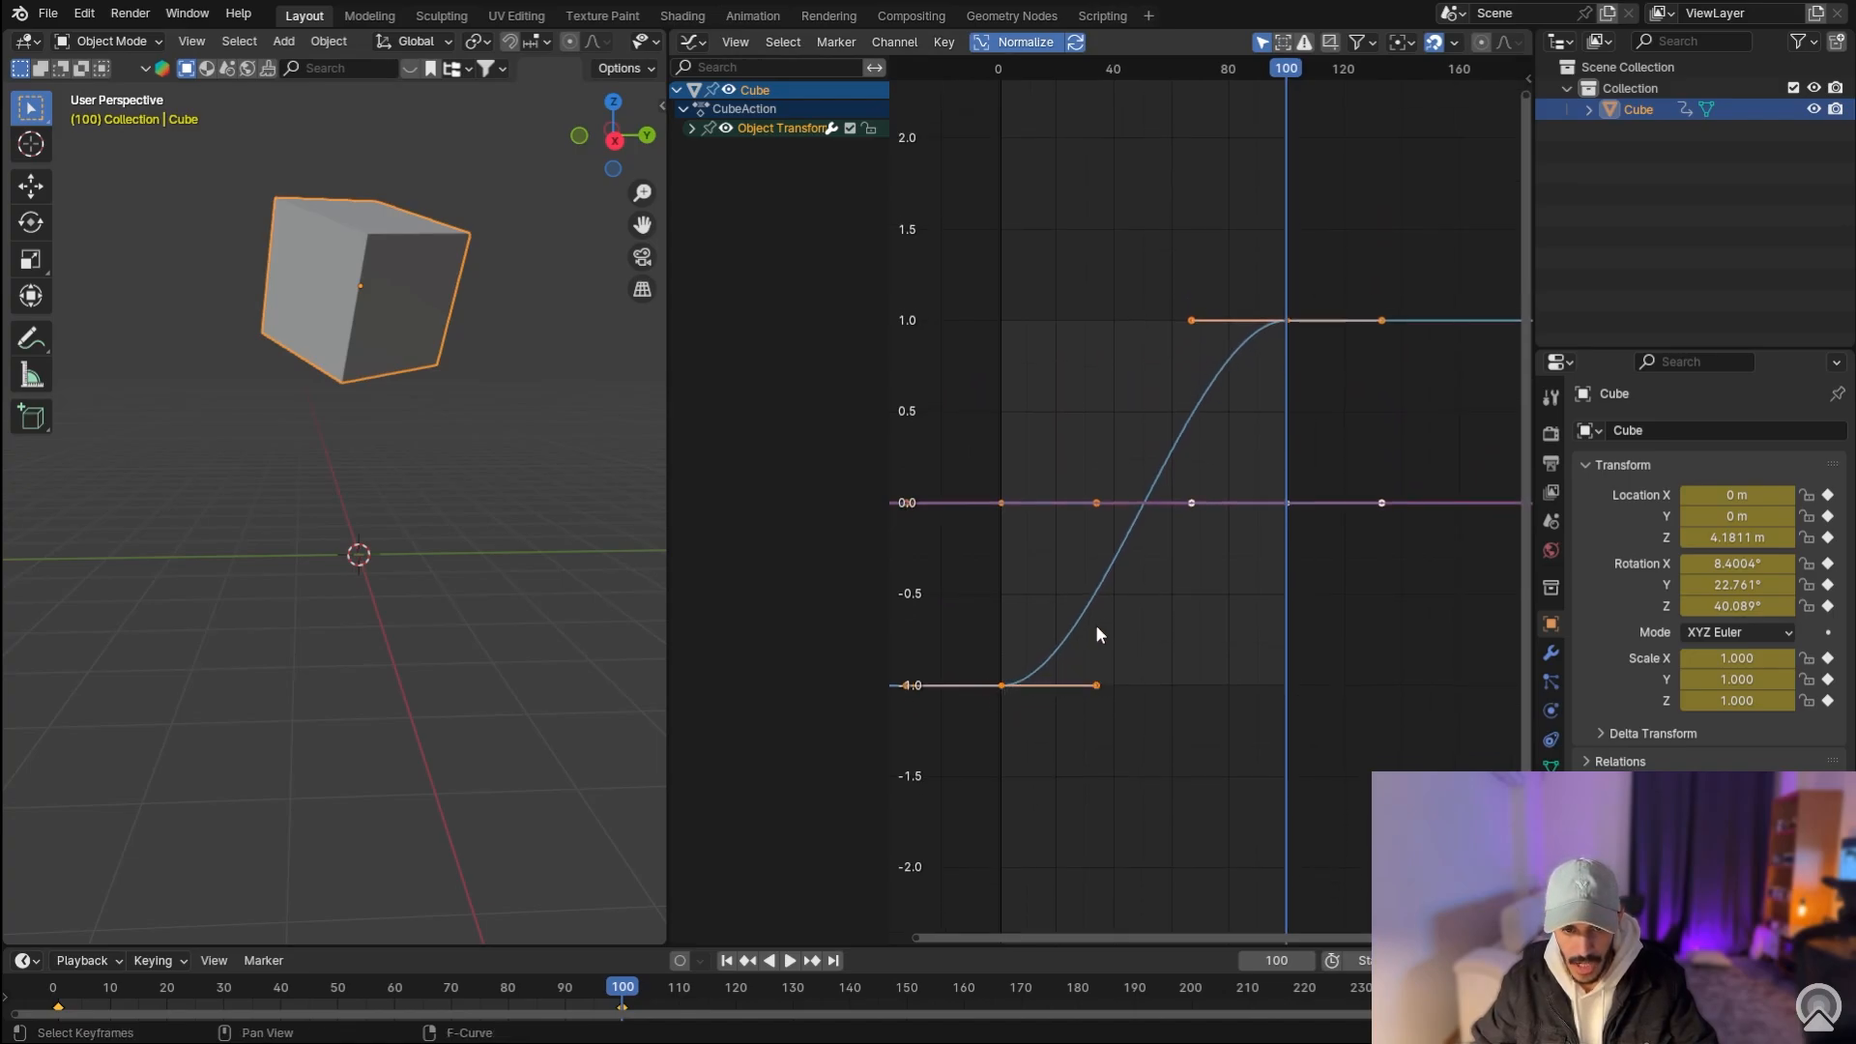
click(727, 959)
key(space)
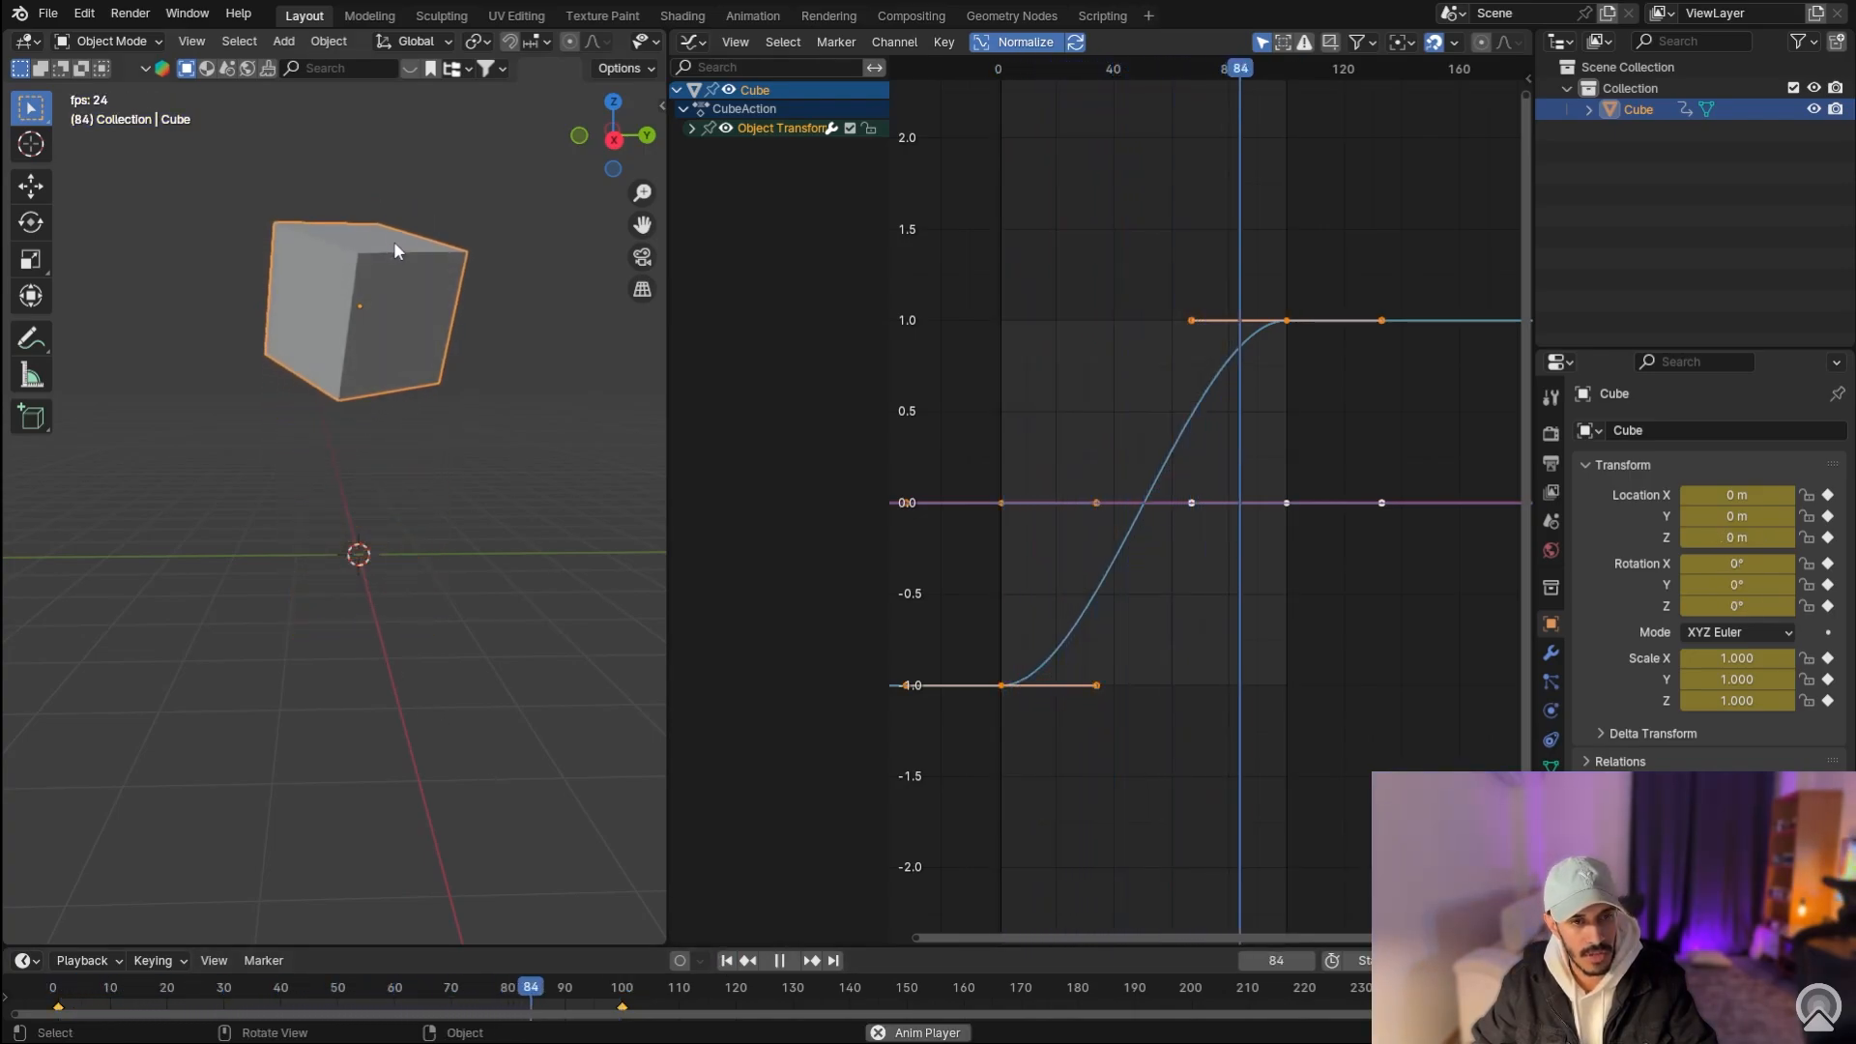
key(space)
Step: Select the curves' inner handles at the first and last keyframes and try scaling them
drag(1077, 665, 1120, 706)
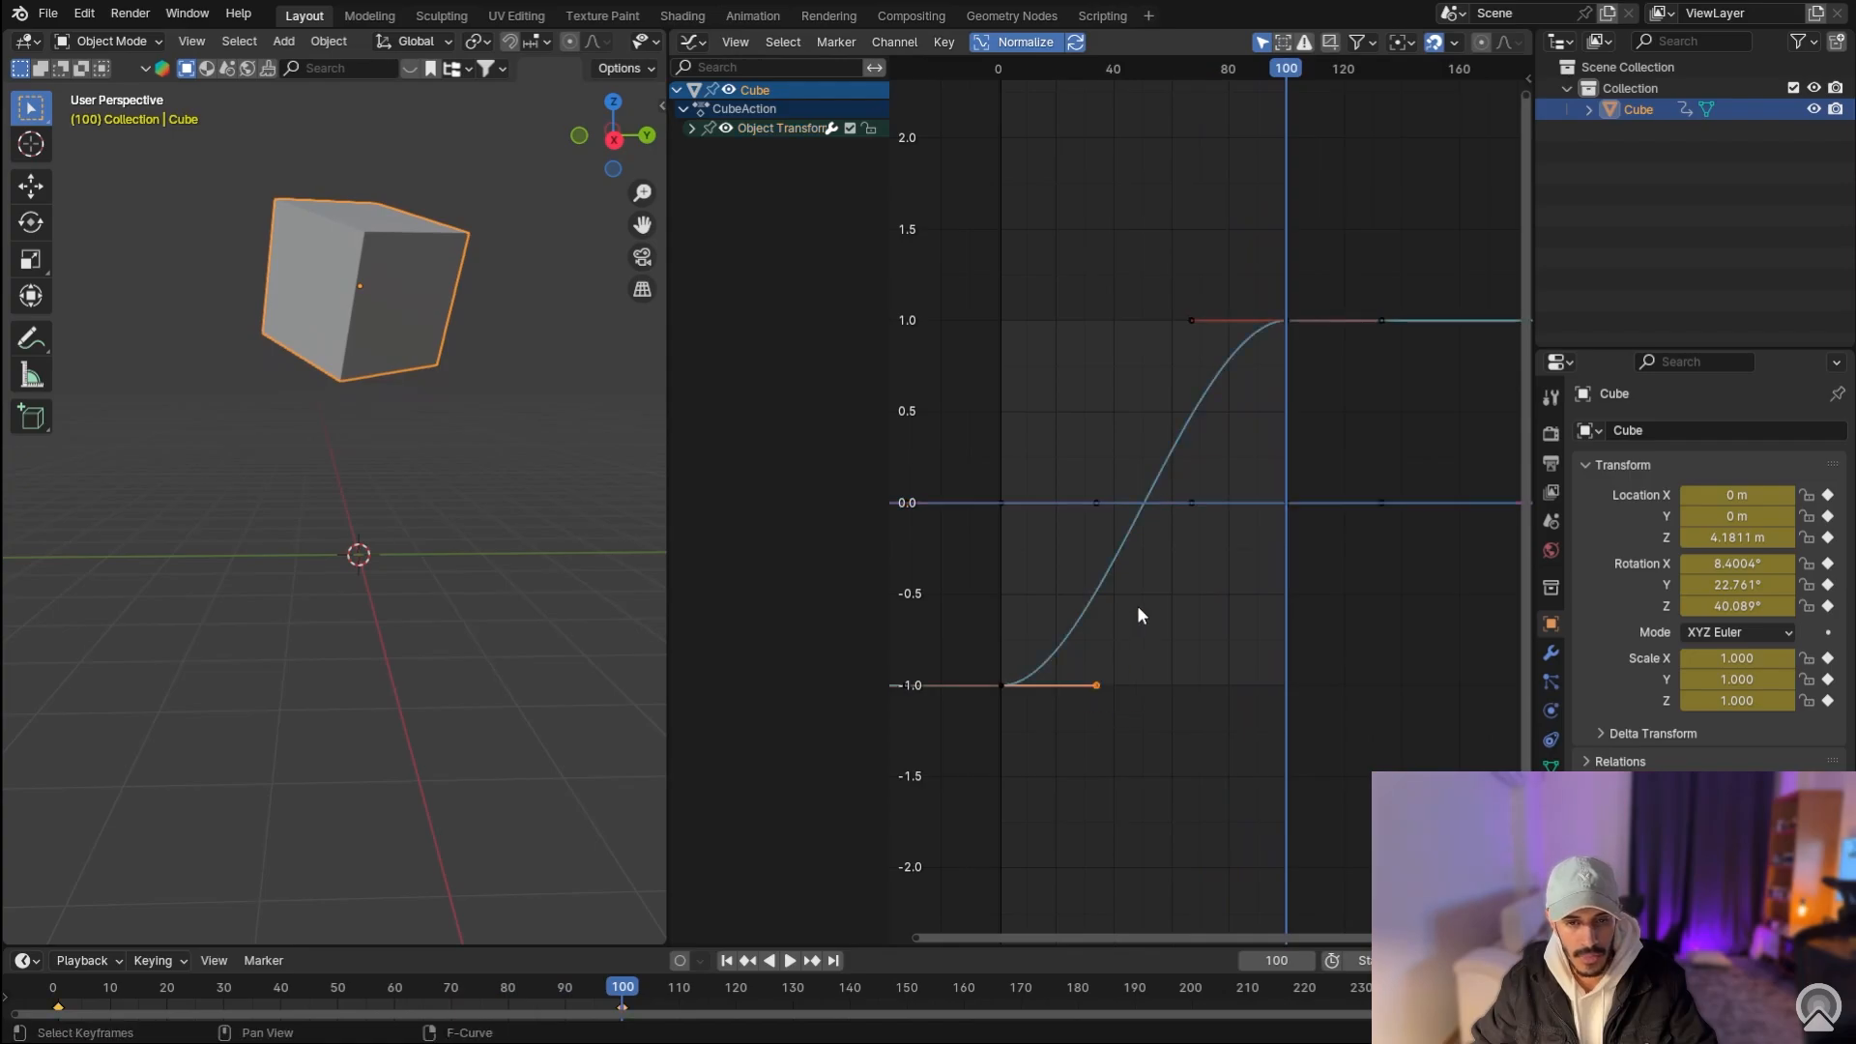
shift+drag(1141, 291, 1209, 345)
key(s)
right_click(1200, 404)
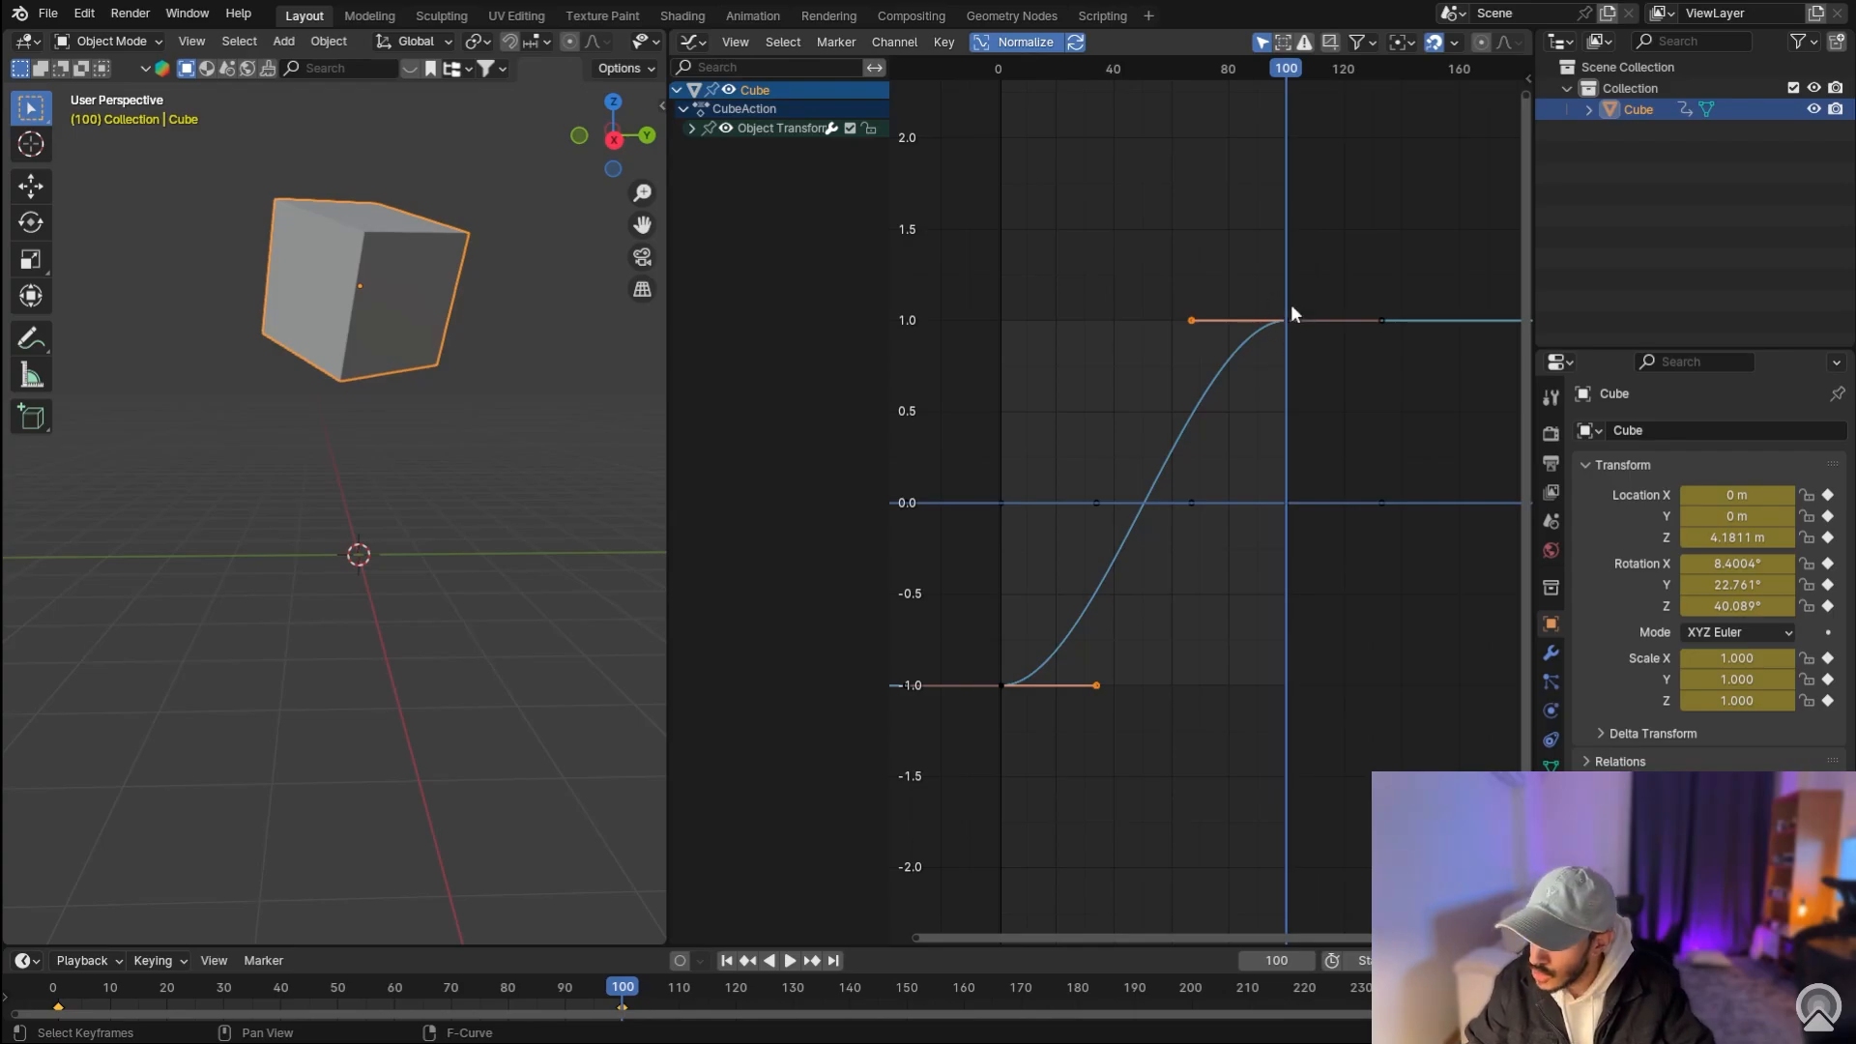
Step: Select the inner handles at the first and last keyframes and lengthen both about their own keyframes, making the curve steepest midway
scroll(1286, 324, up, 2)
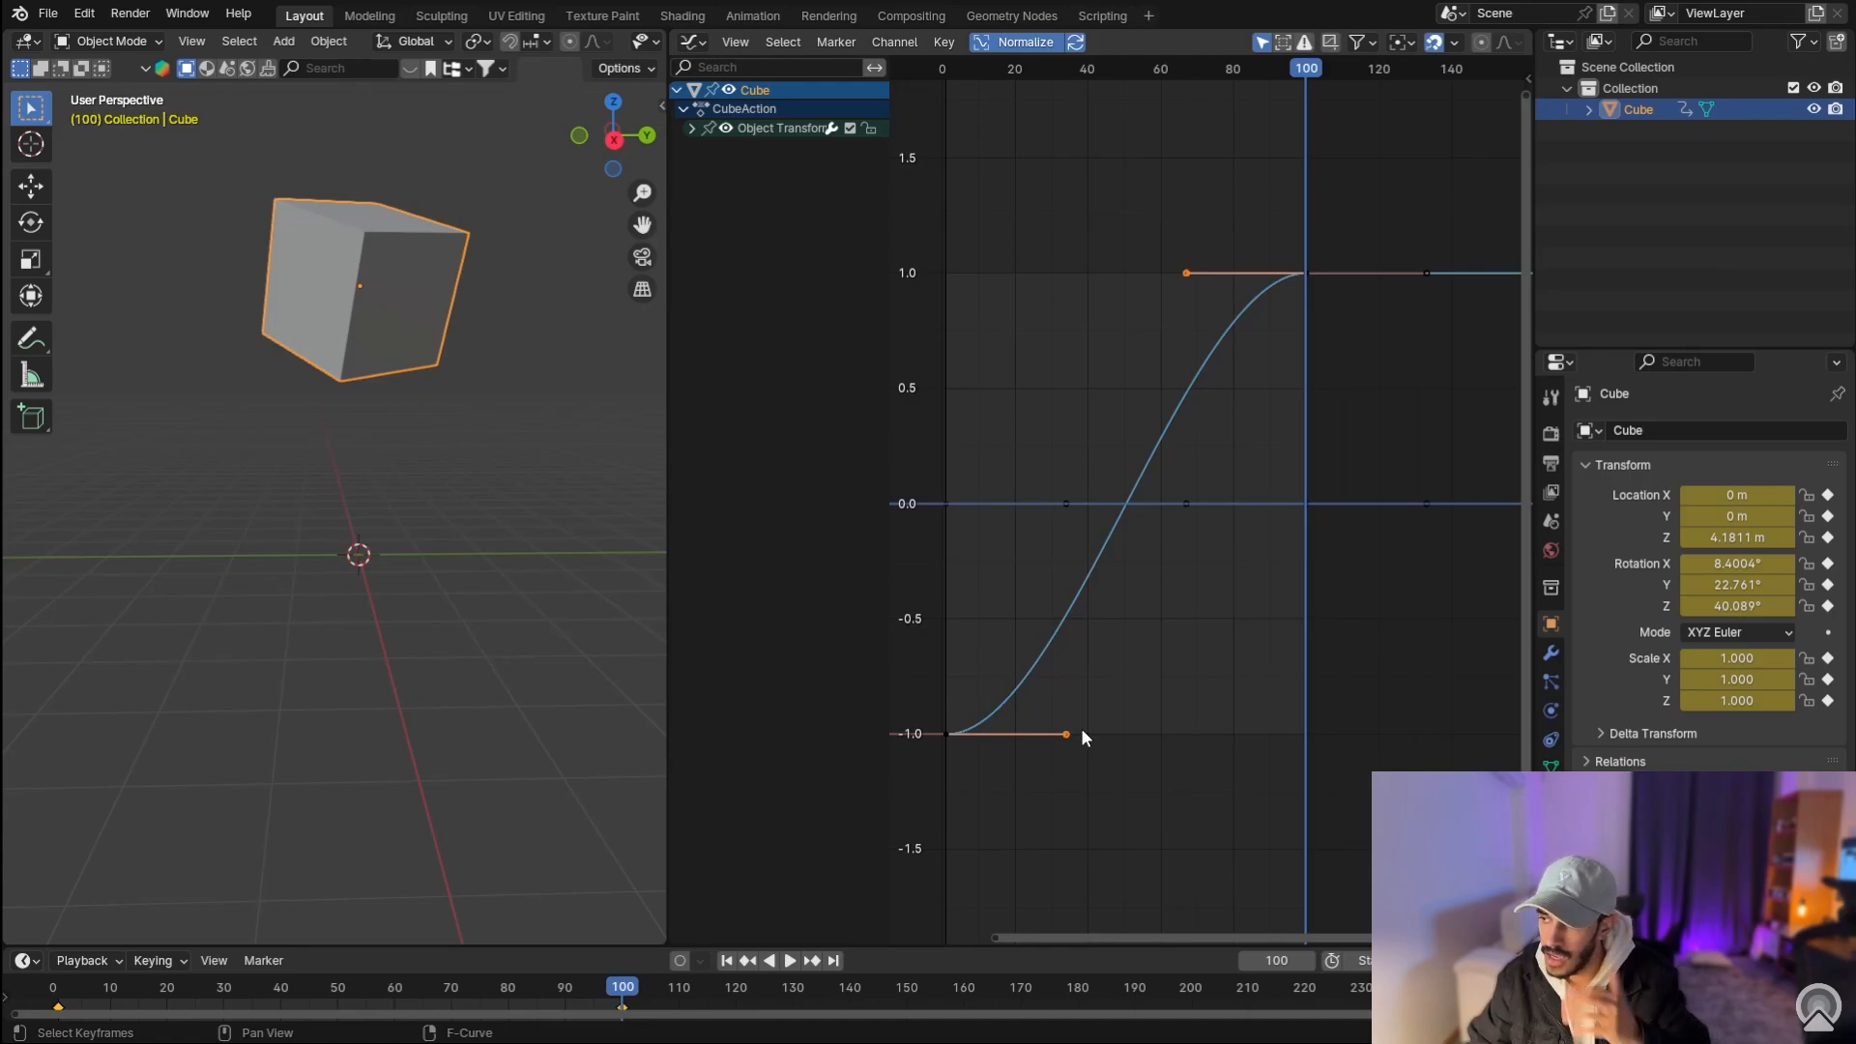
click(1185, 273)
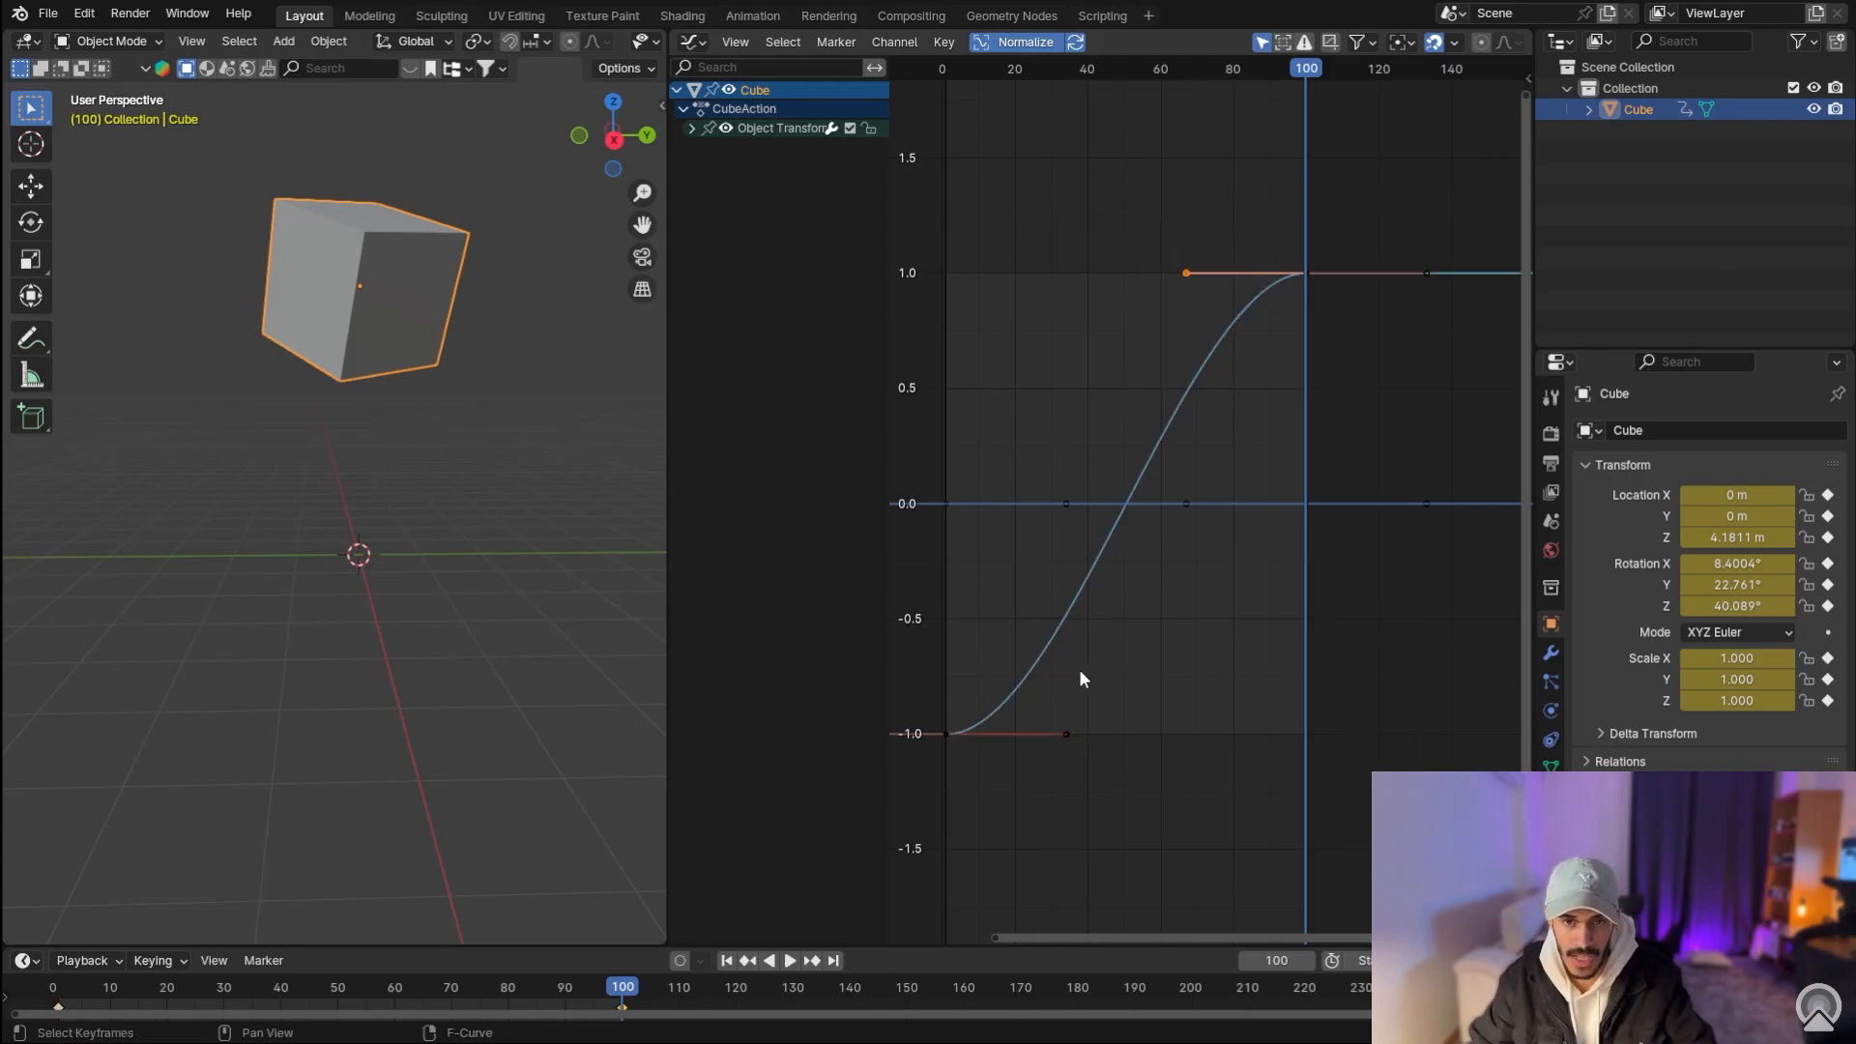
click(1402, 43)
click(1440, 140)
shift+click(1066, 734)
key(s)
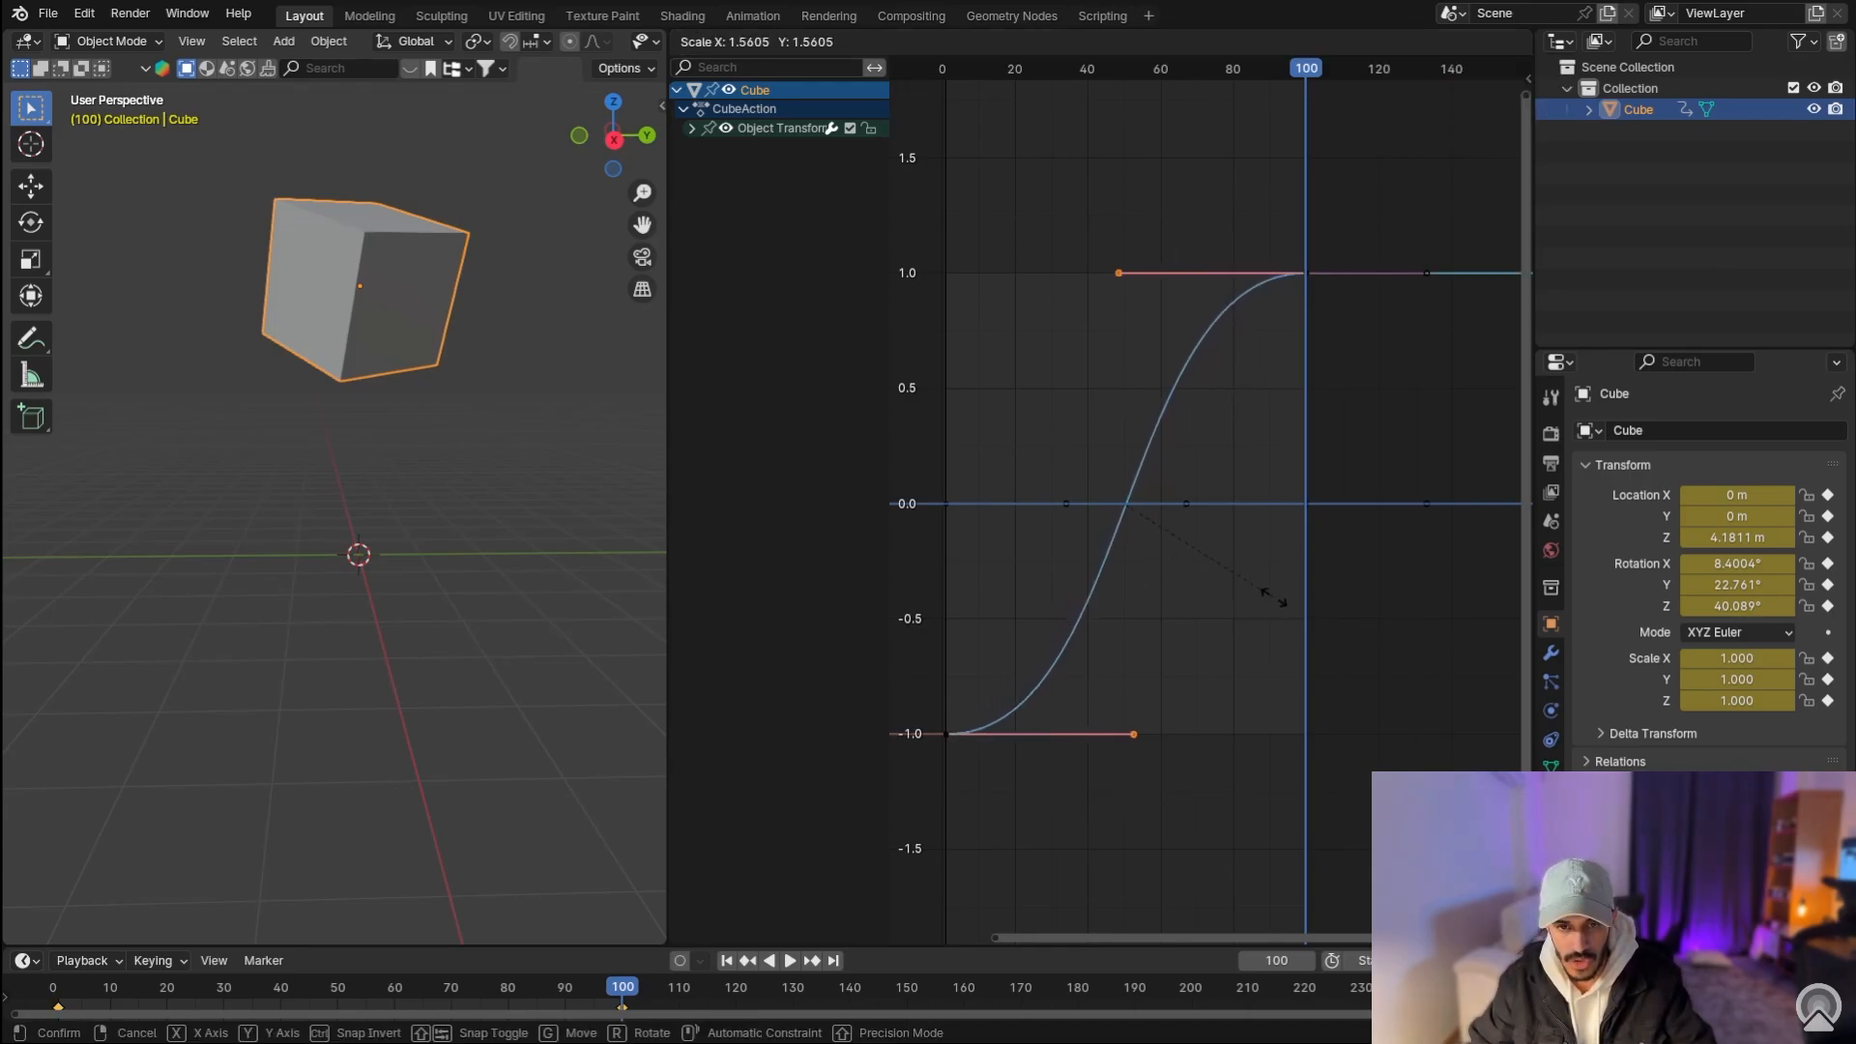
click(1469, 582)
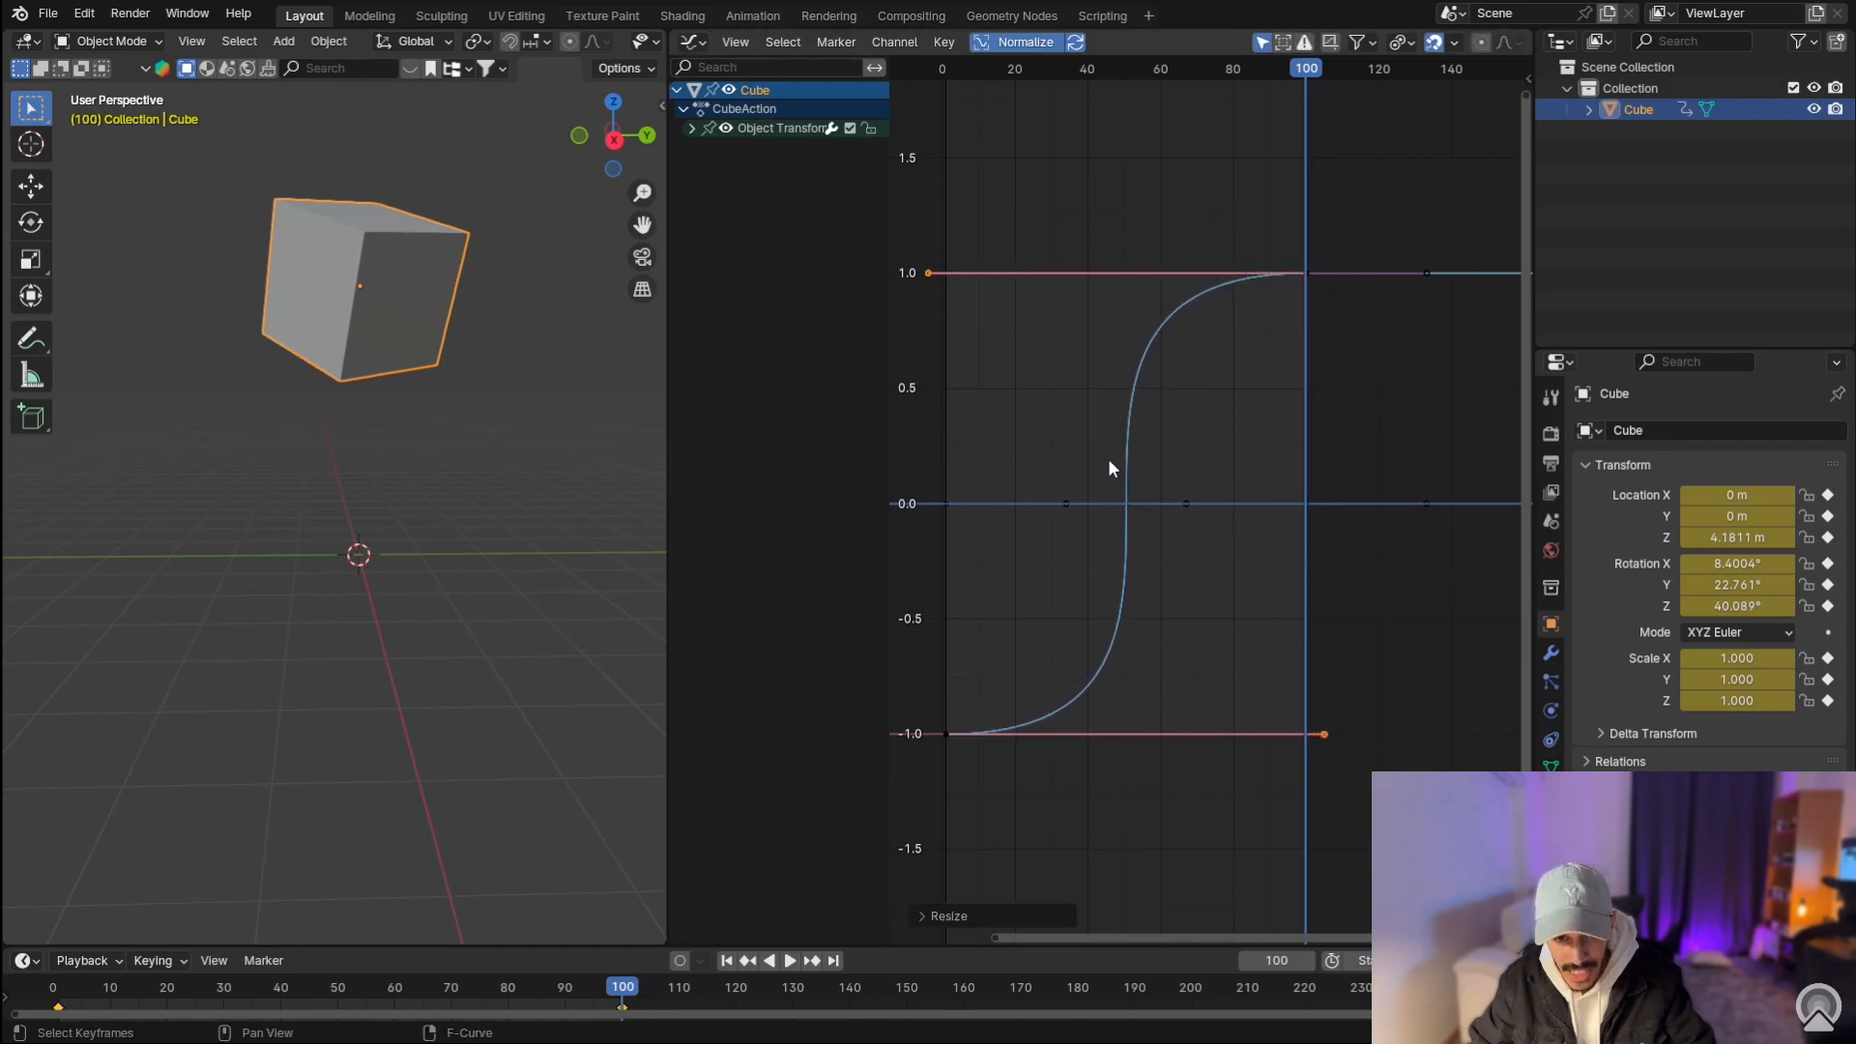
Step: Play the cube's animation from the first frame to review the slow-fast-slow motion
click(726, 960)
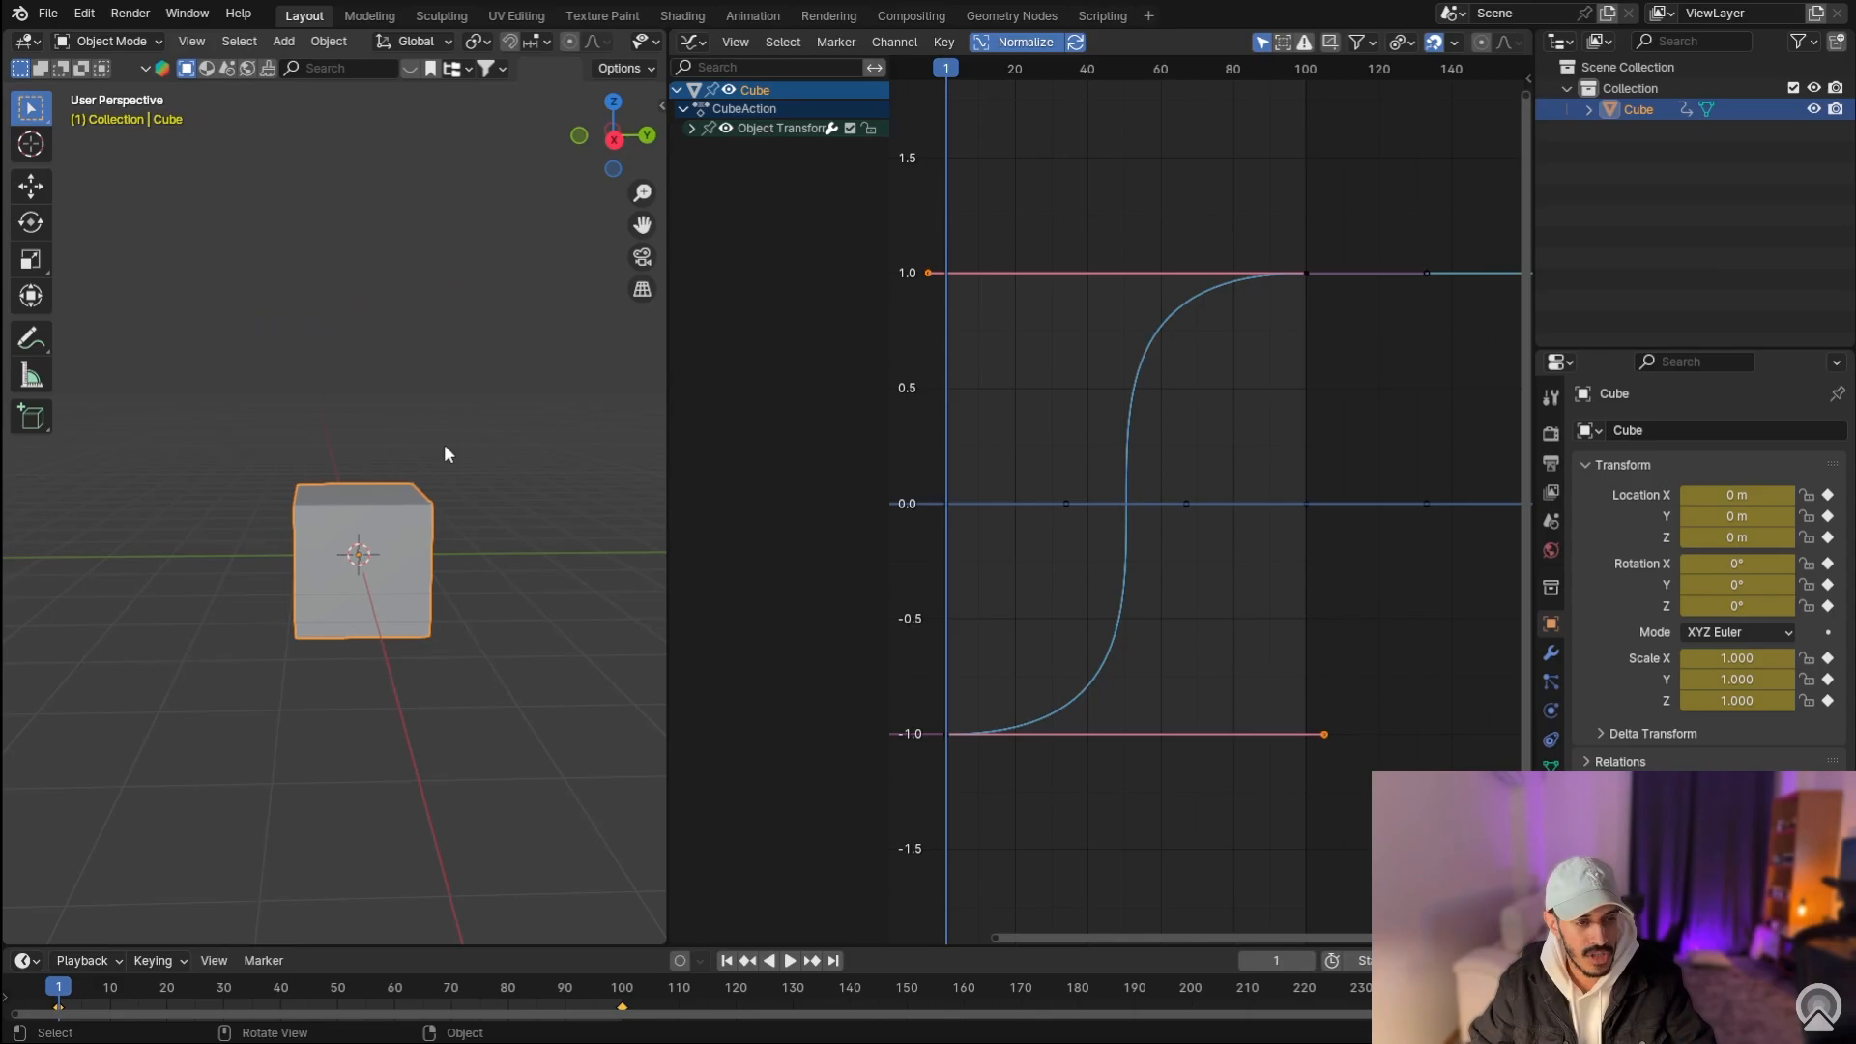
key(space)
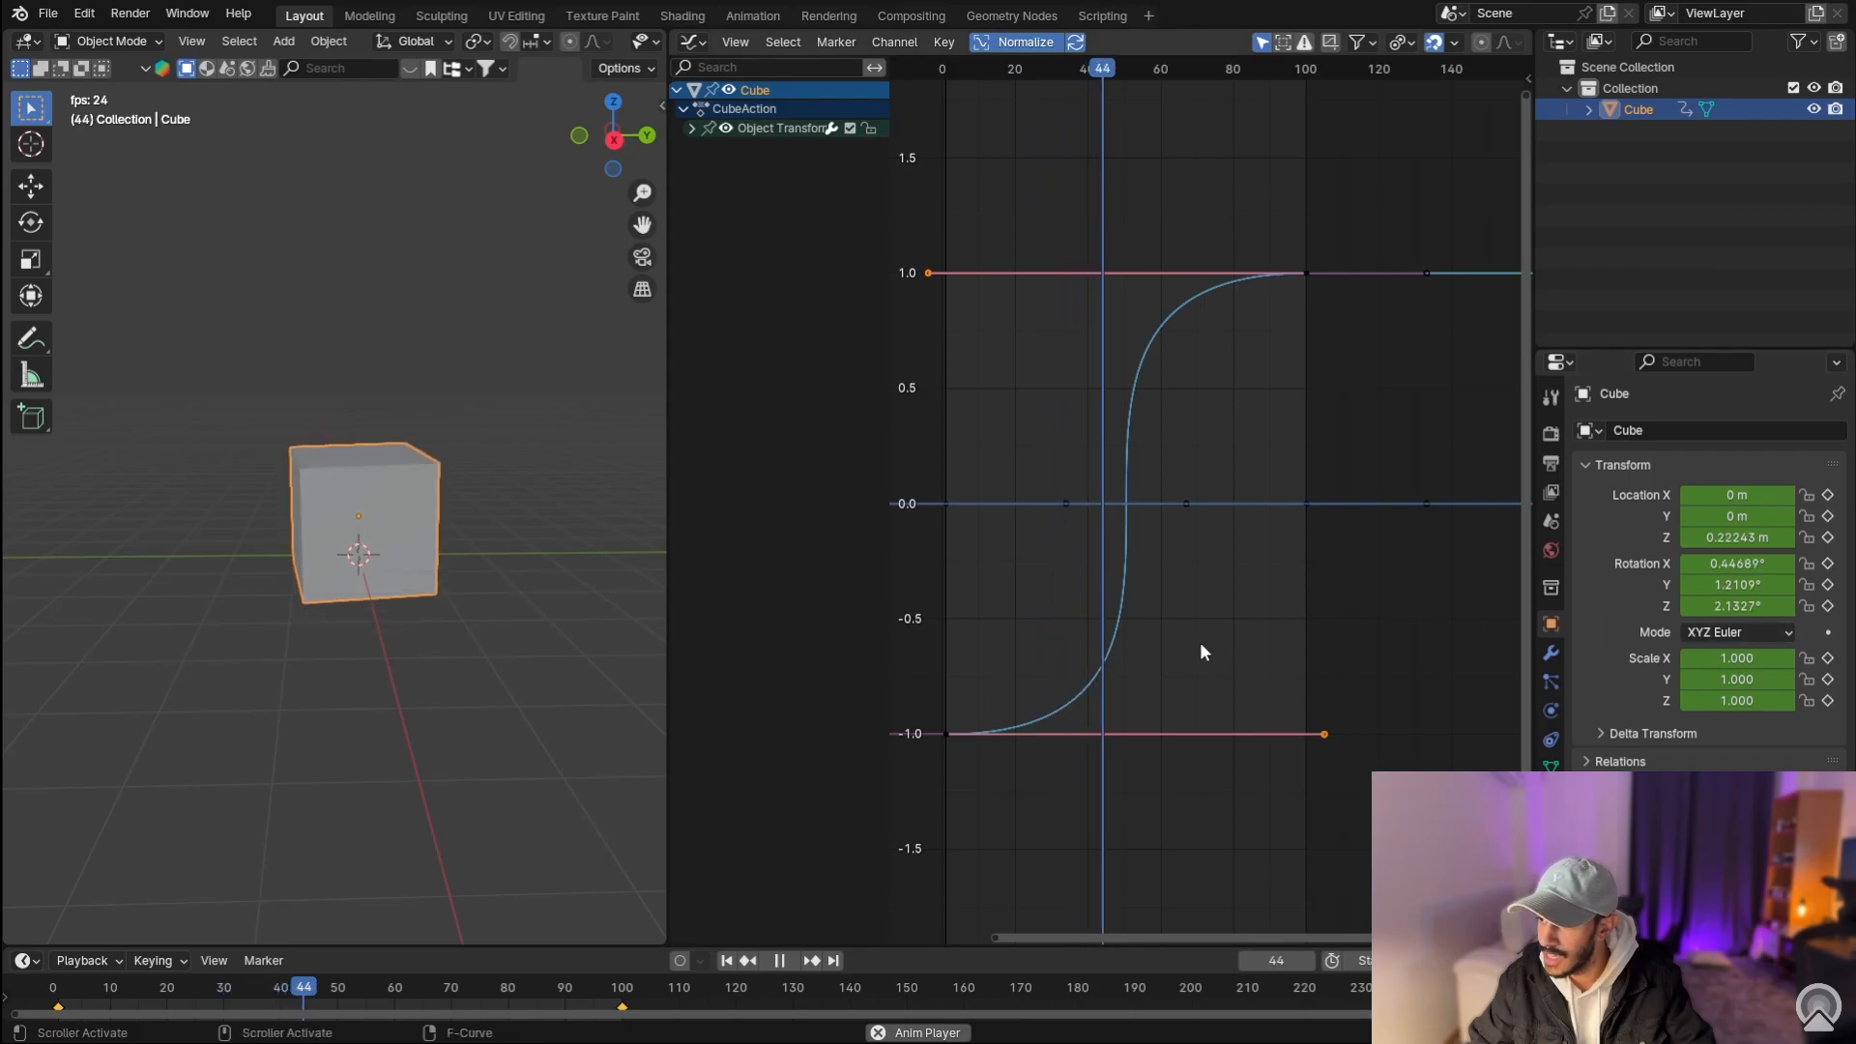
key(space)
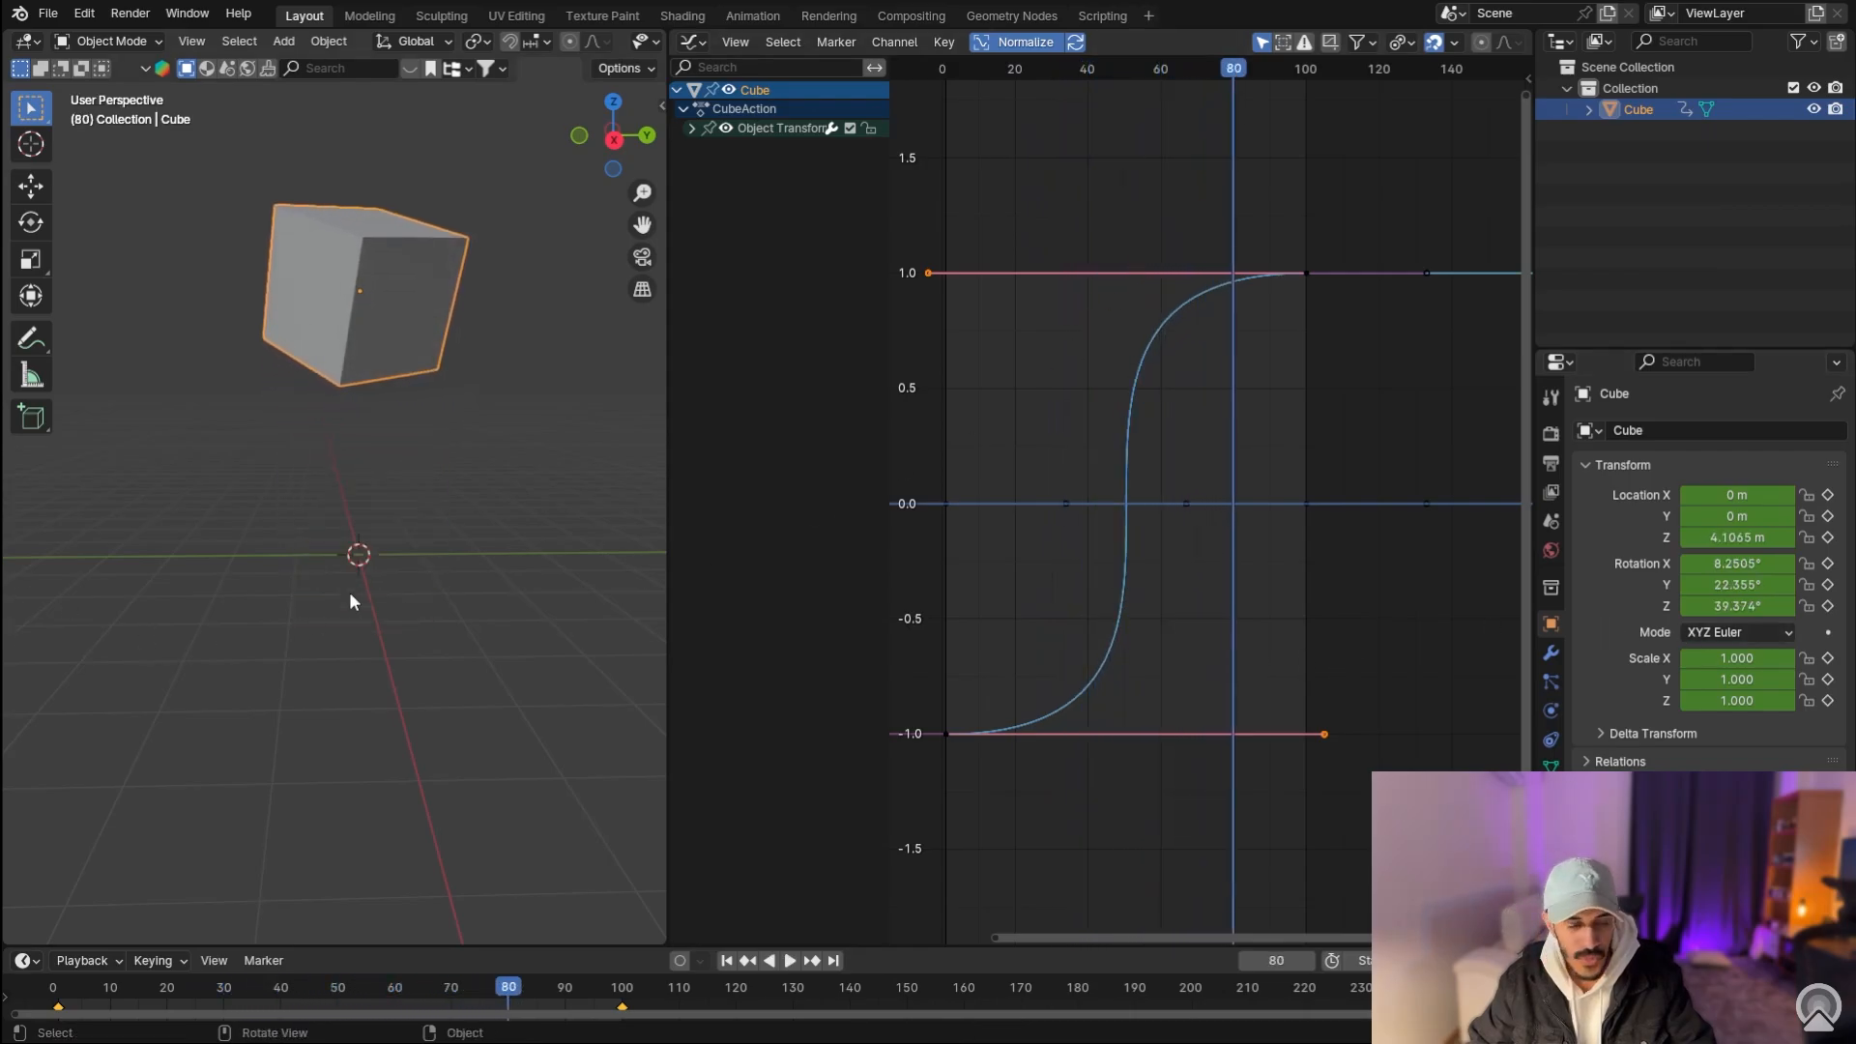
Step: Undo the lengthening of the inner curve handles
middle_drag(476, 510, 480, 513)
middle_drag(1126, 552, 1128, 555)
key(ctrl+z)
key(ctrl+z)
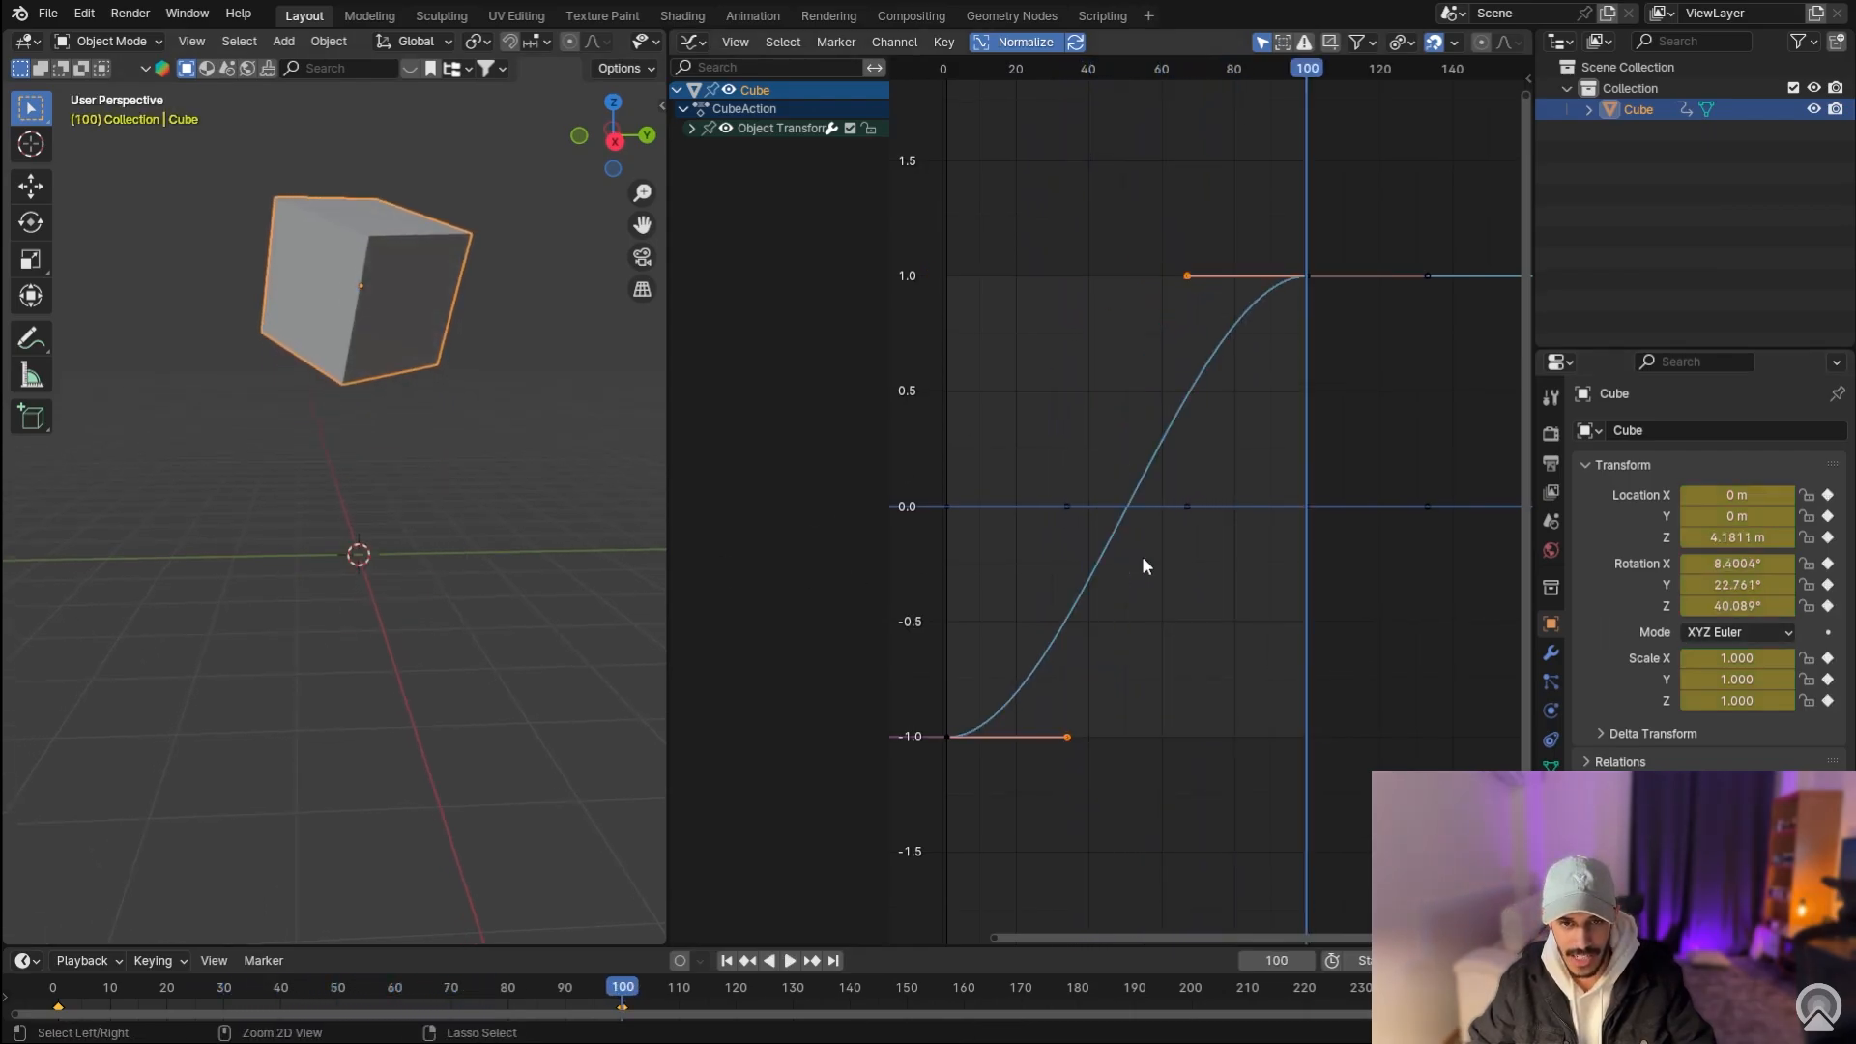
Step: Rotate the handles of the first keyframe, and those of the last keyframe, until they stand nearly vertical
click(934, 720)
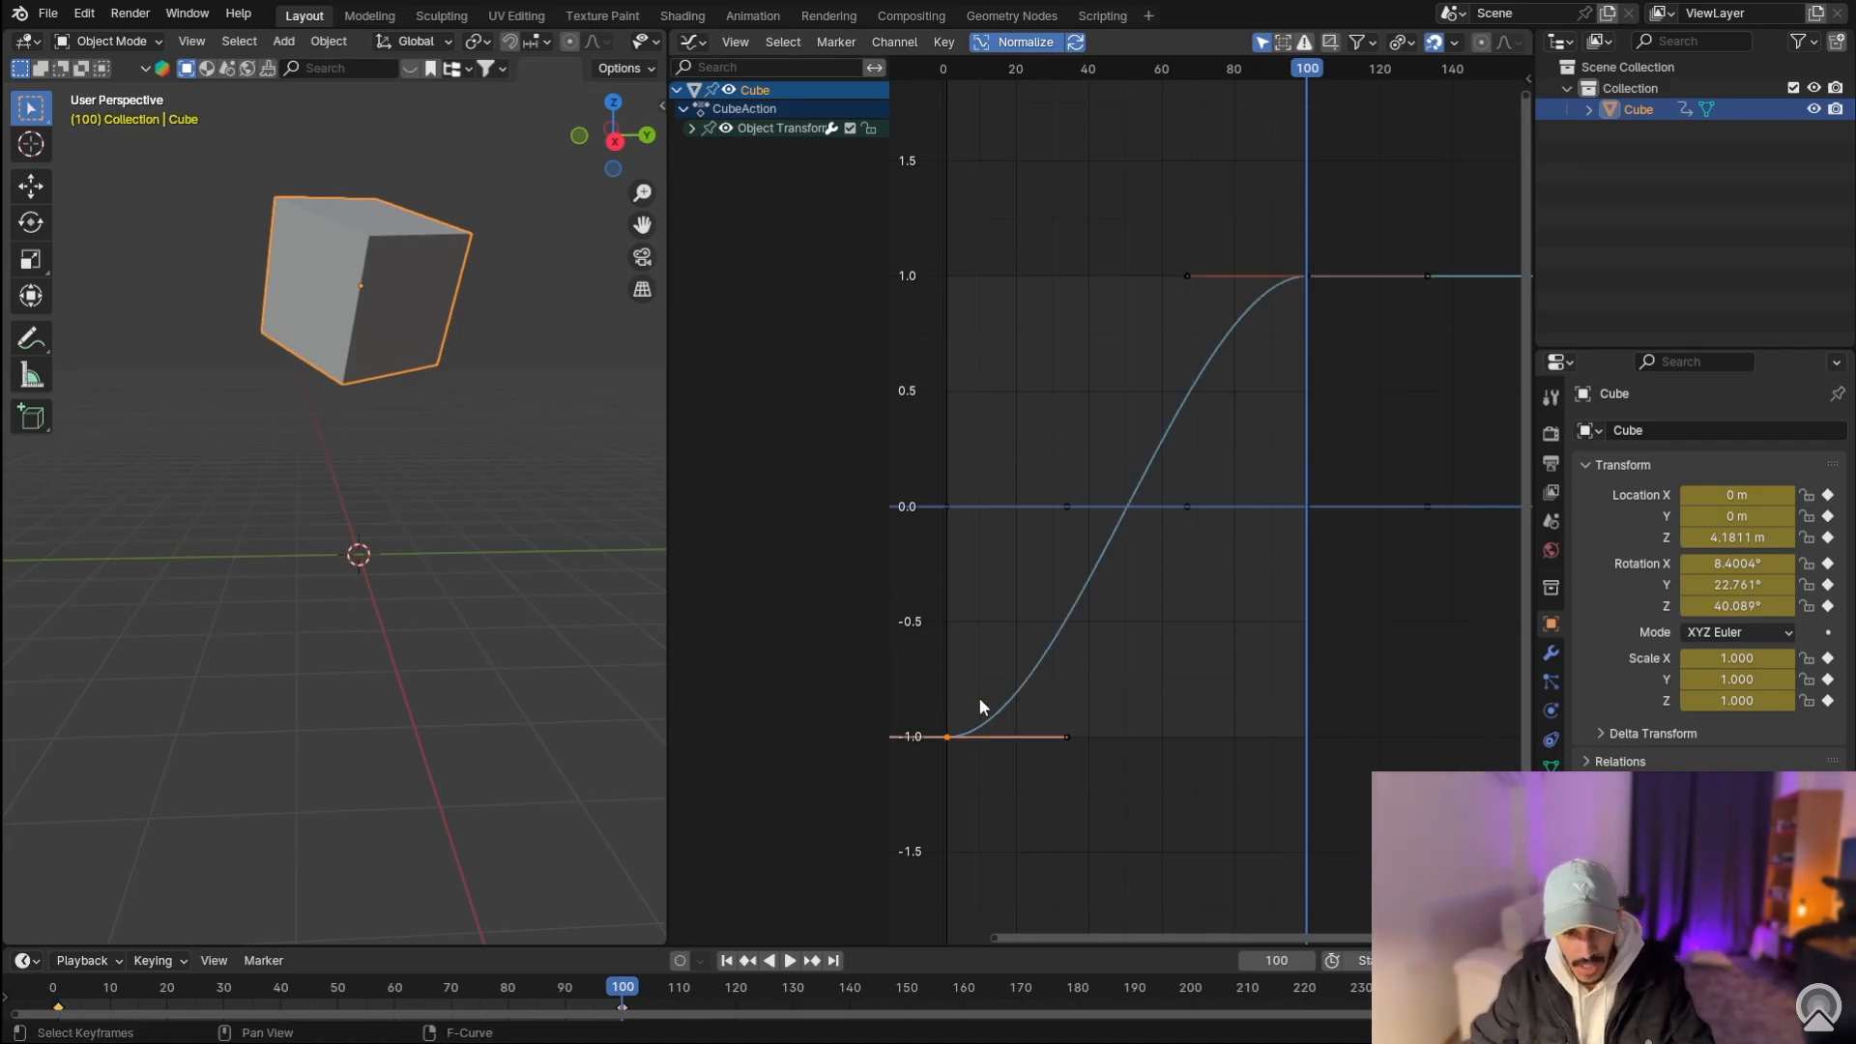
key(r)
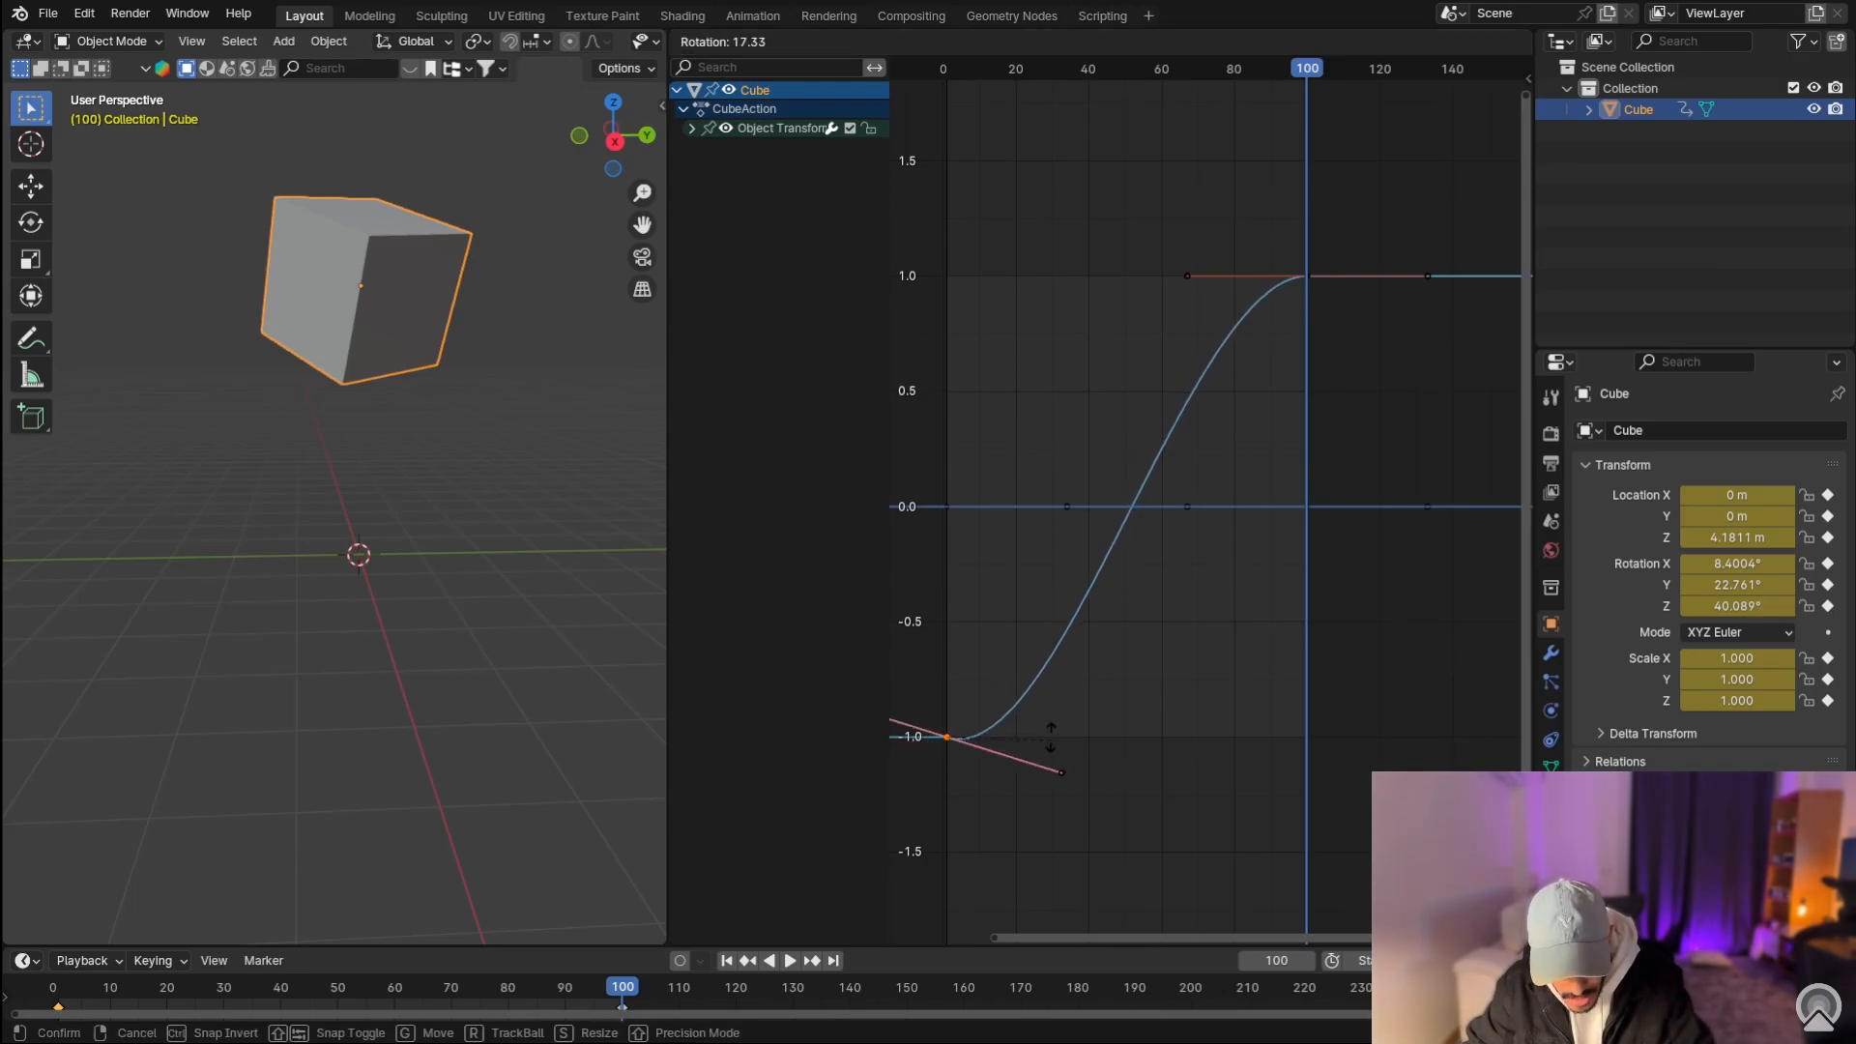
right_click(1051, 740)
key(r)
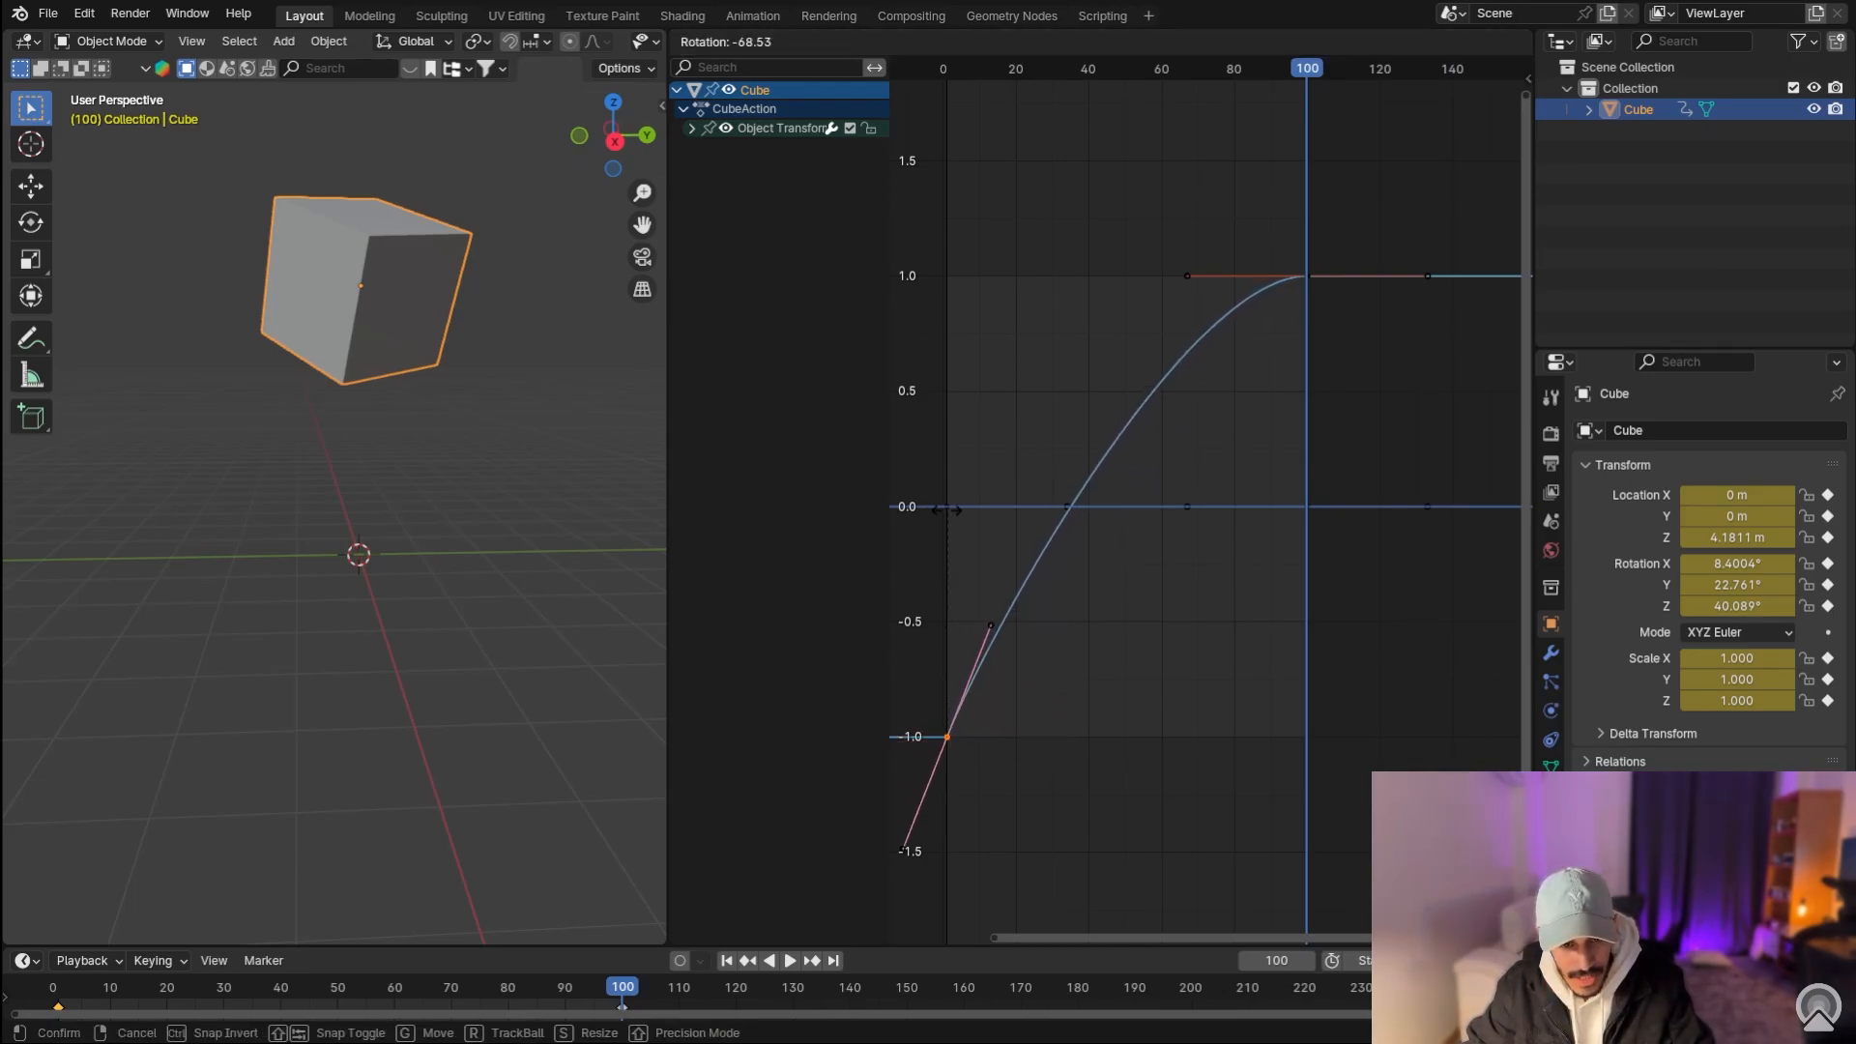
click(1488, 465)
drag(1265, 240, 1363, 324)
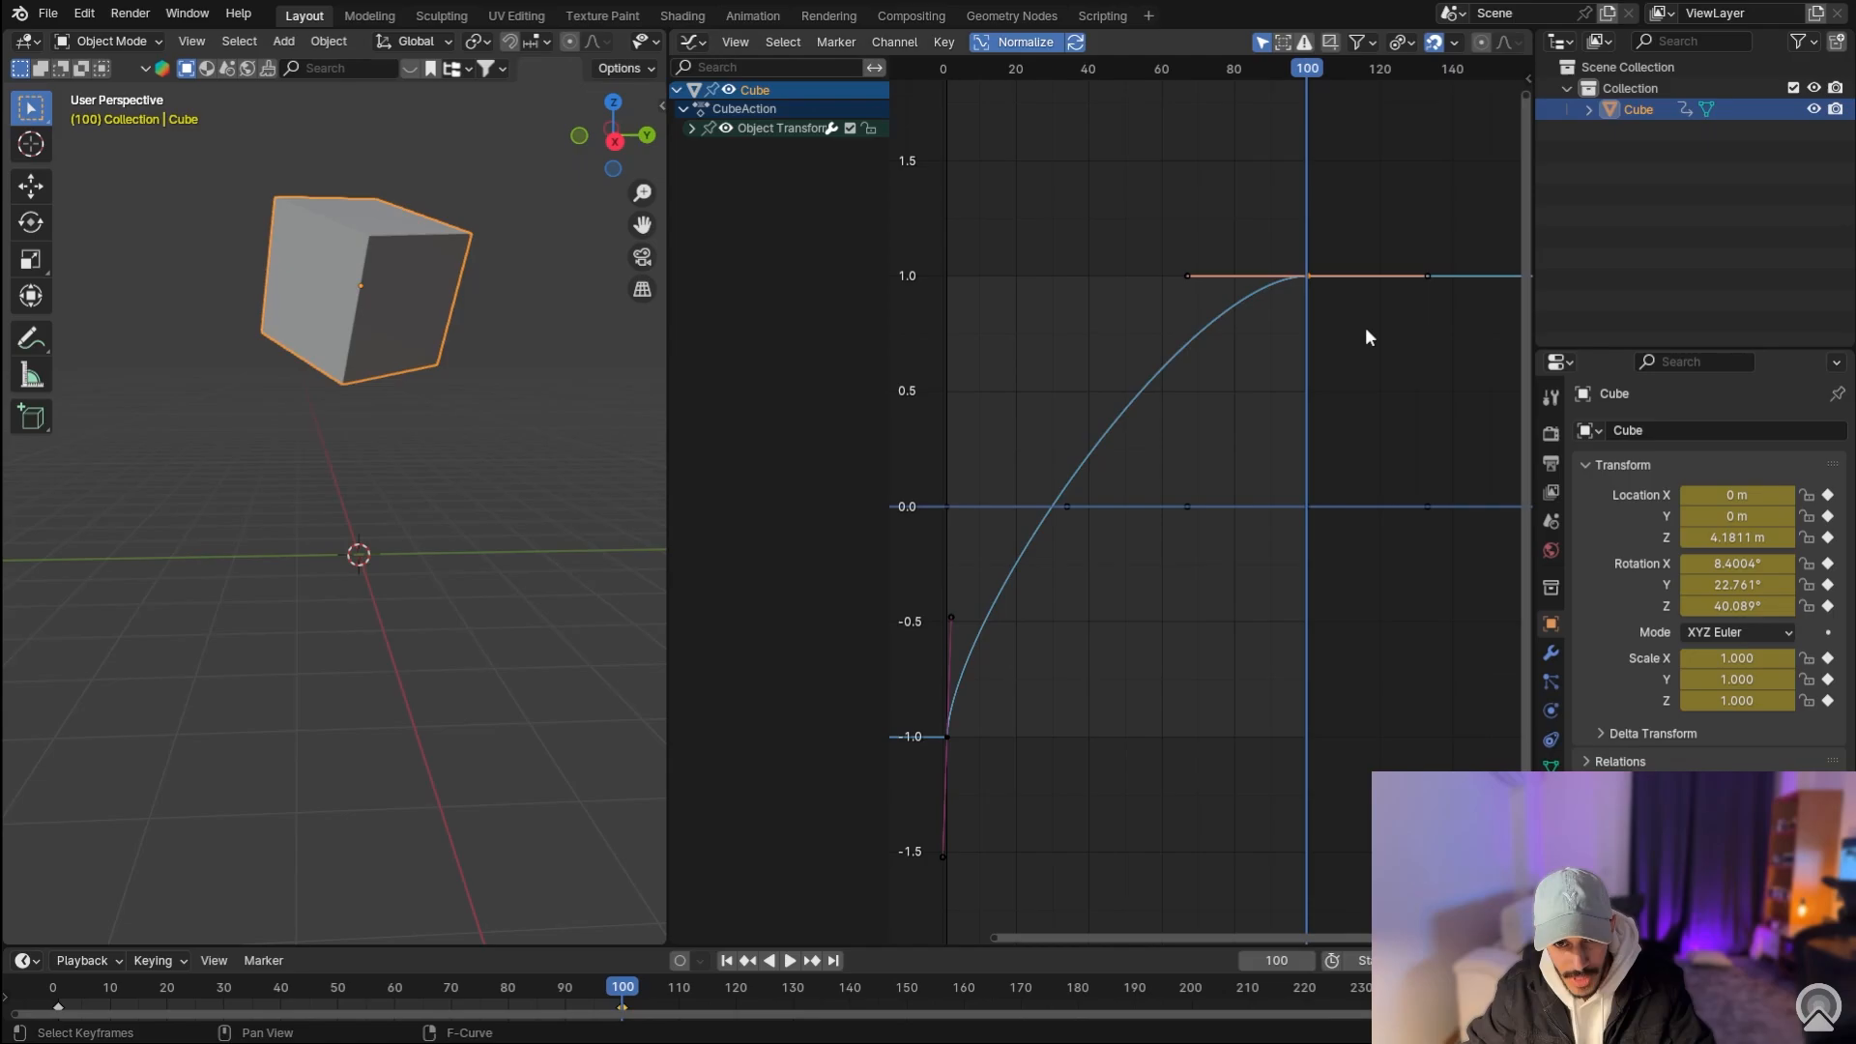
key(r)
click(1345, 443)
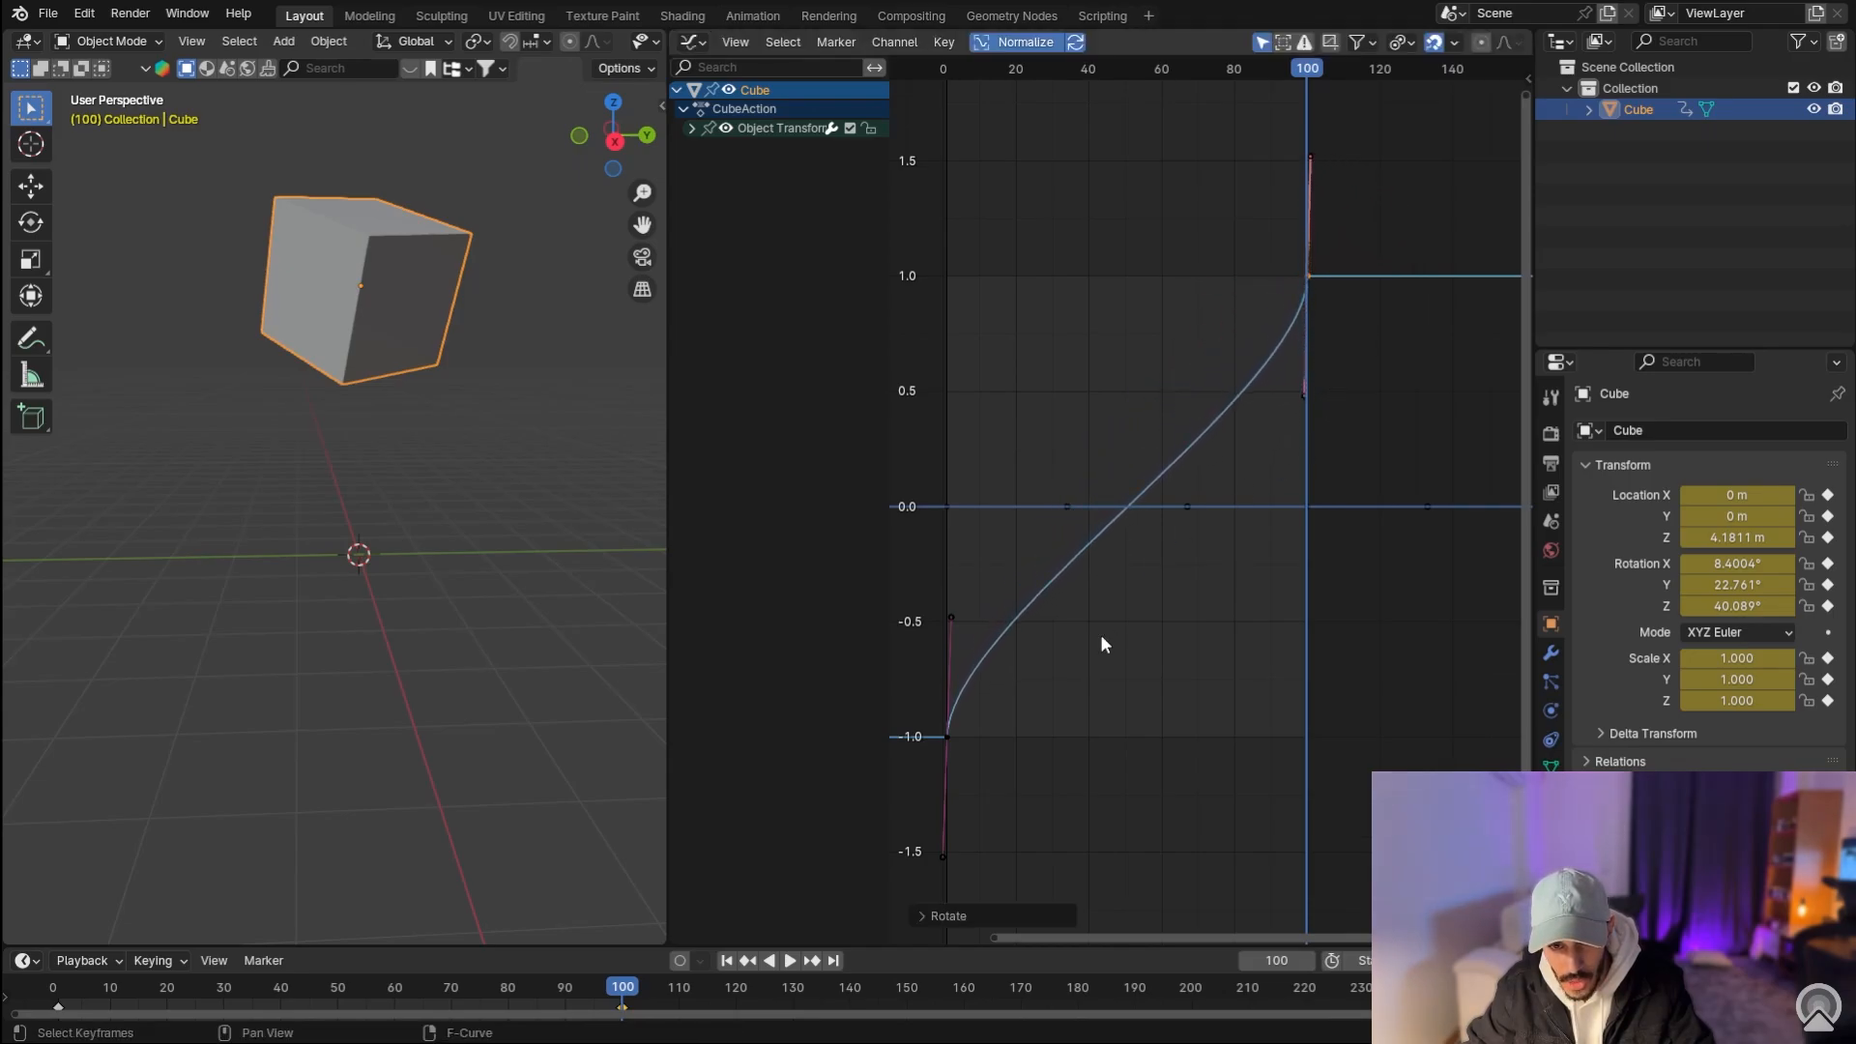
Step: Add the first keyframe to the selection and scale up the vertical handles of both keyframes, flattening the curve's middle
shift+drag(934, 646, 1045, 771)
key(s)
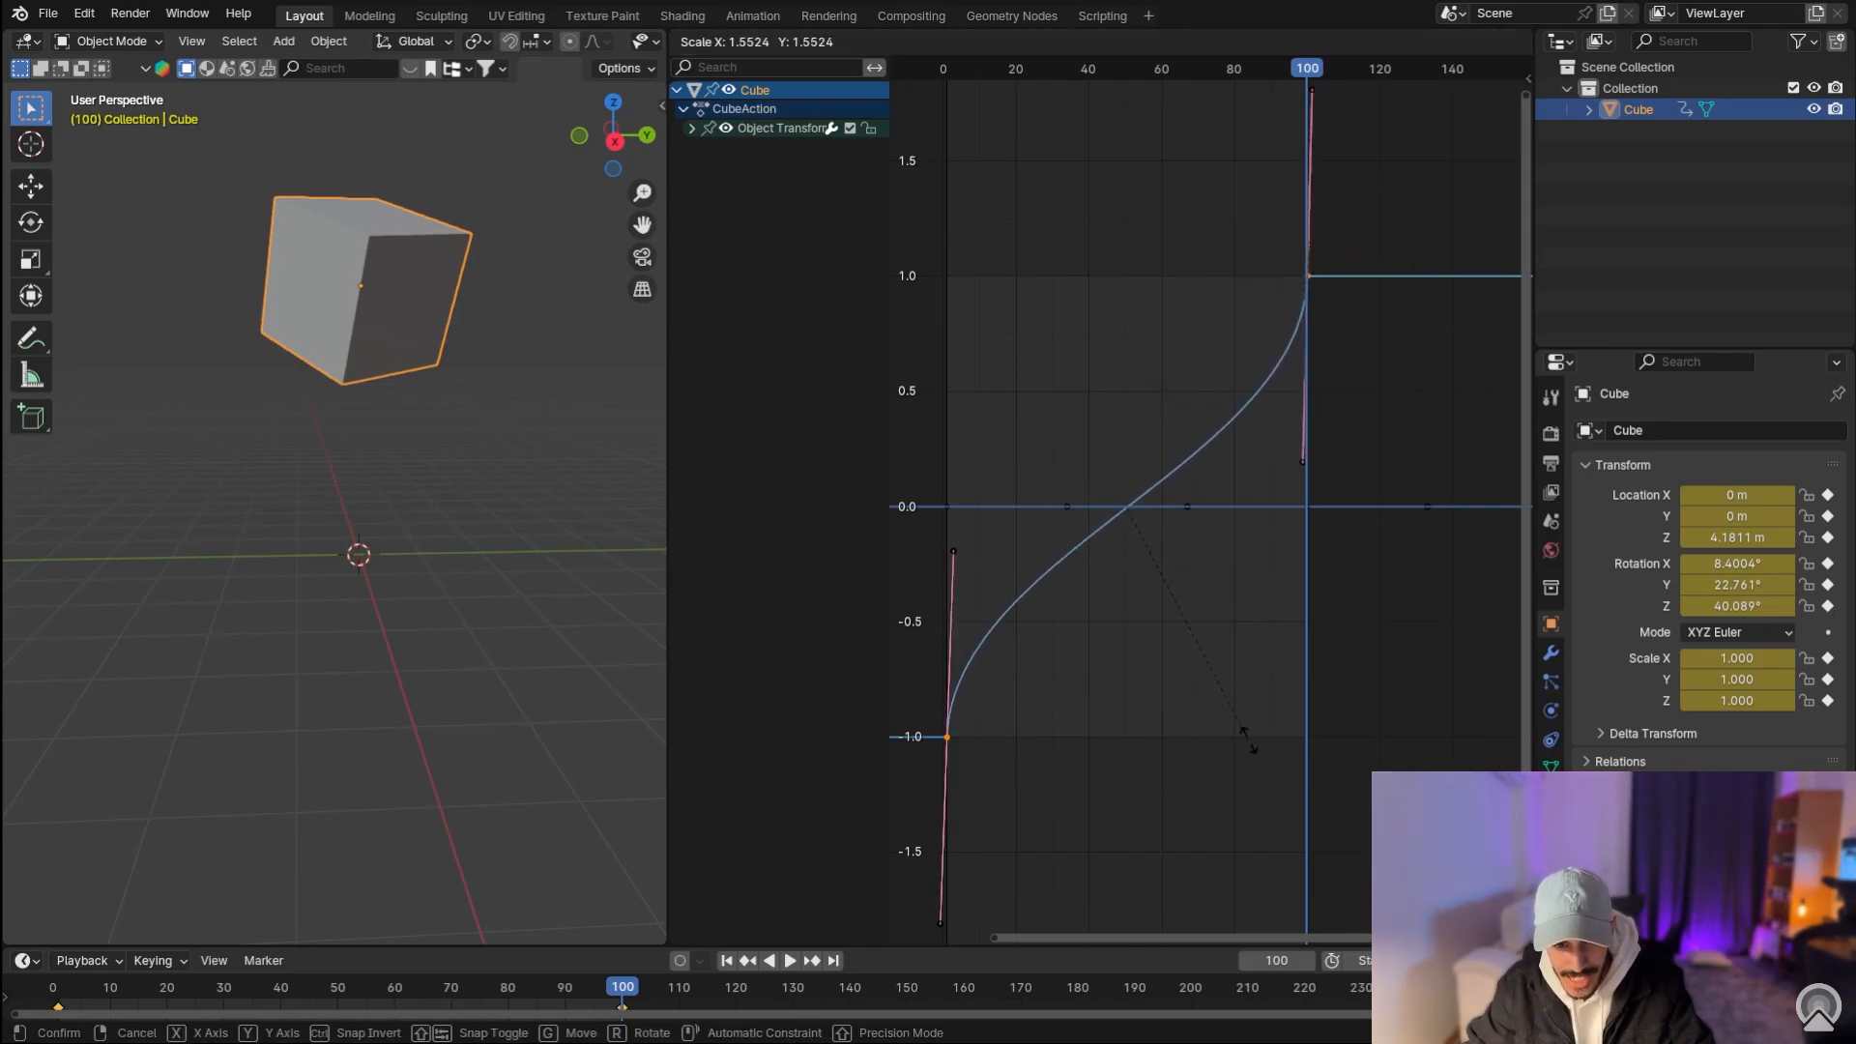
click(1537, 793)
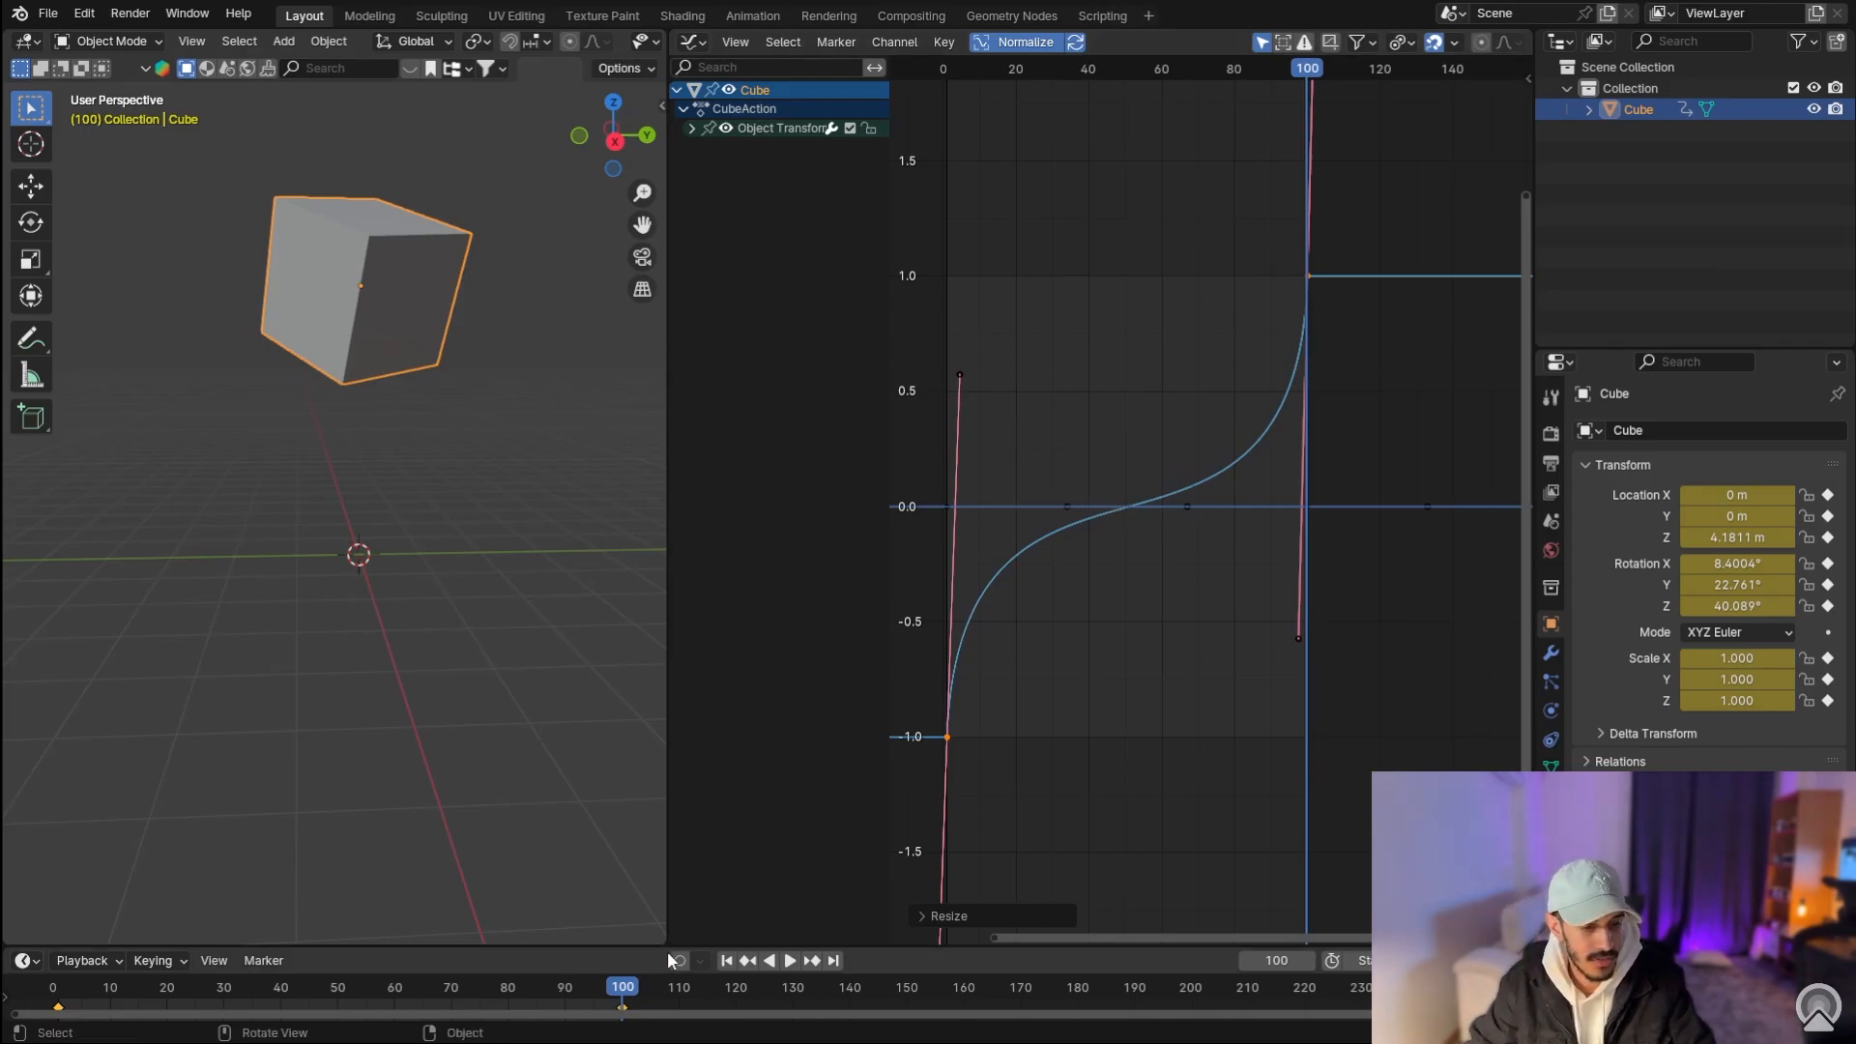
Step: Play the animation from the first frame to review the fast-slow-fast motion
click(727, 961)
key(space)
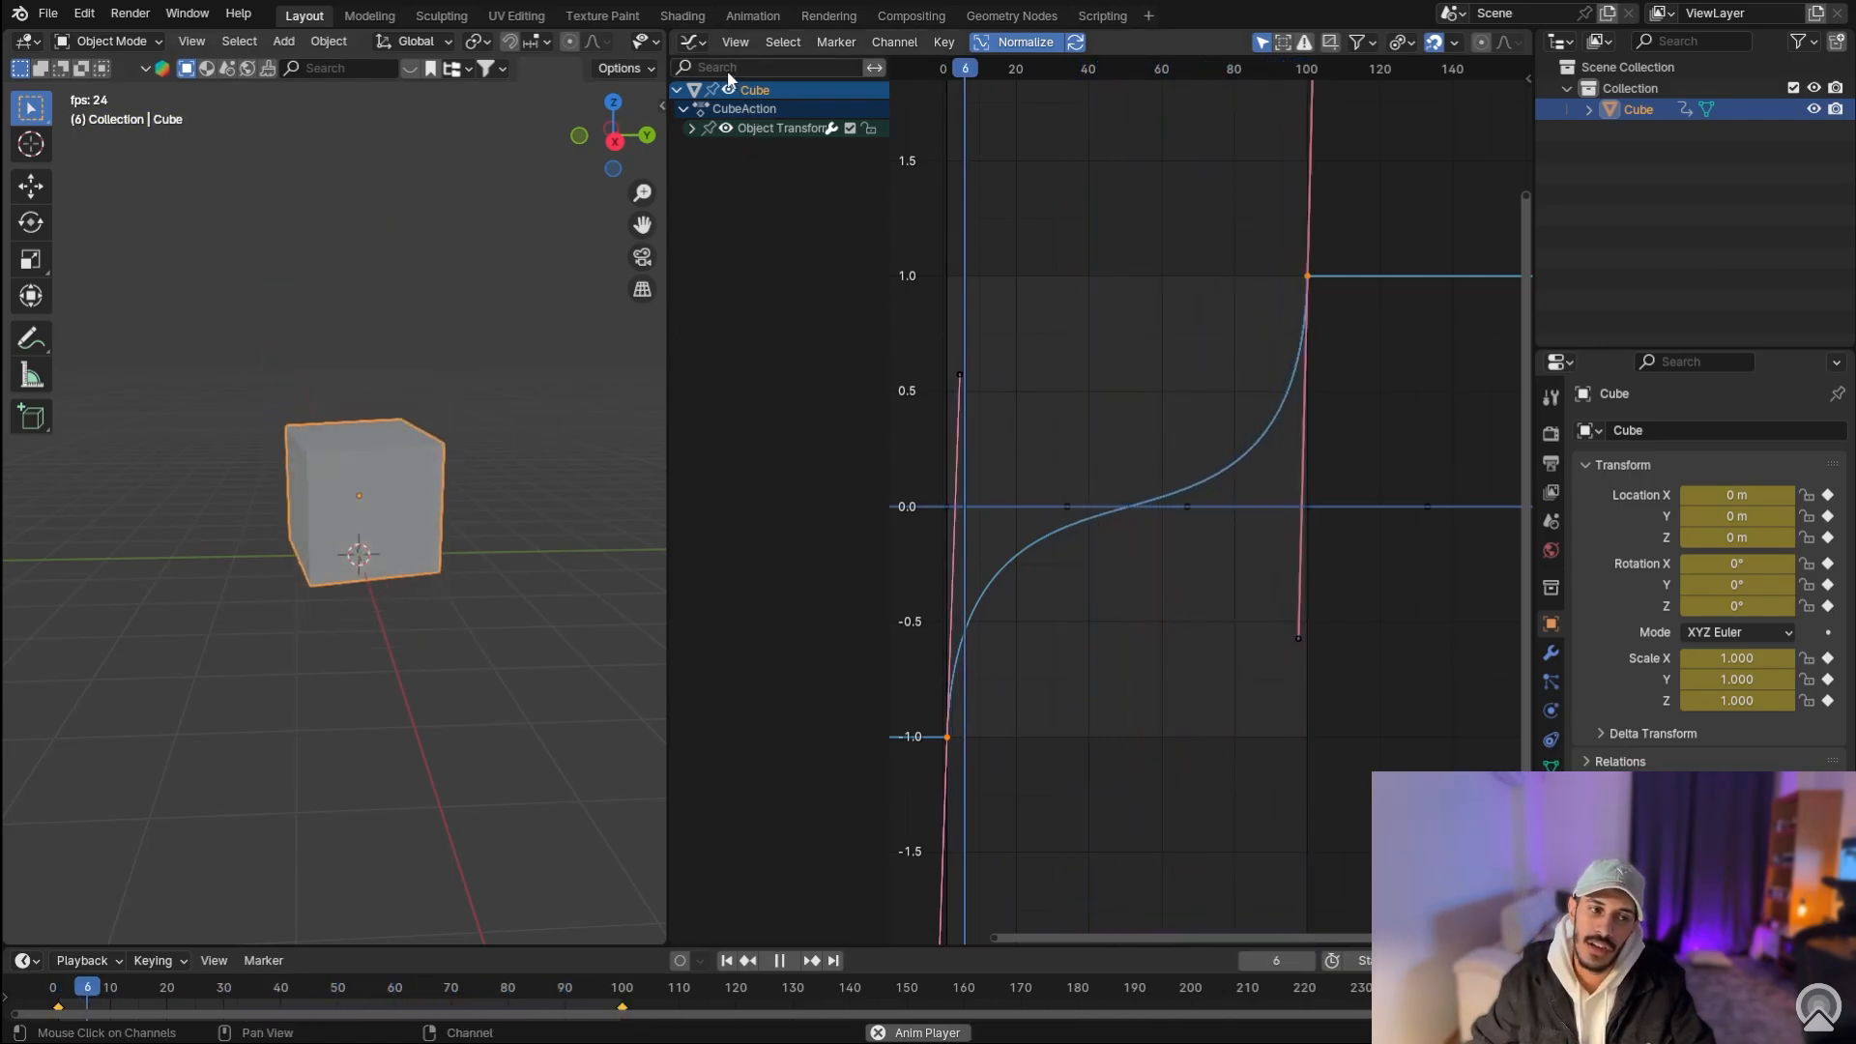
key(space)
Step: Undo the handle rotations and scaling to restore the default ease-in, ease-out curve
click(1166, 421)
key(ctrl+z)
key(ctrl+z)
key(ctrl+z)
key(ctrl+z)
key(ctrl+z)
key(ctrl+z)
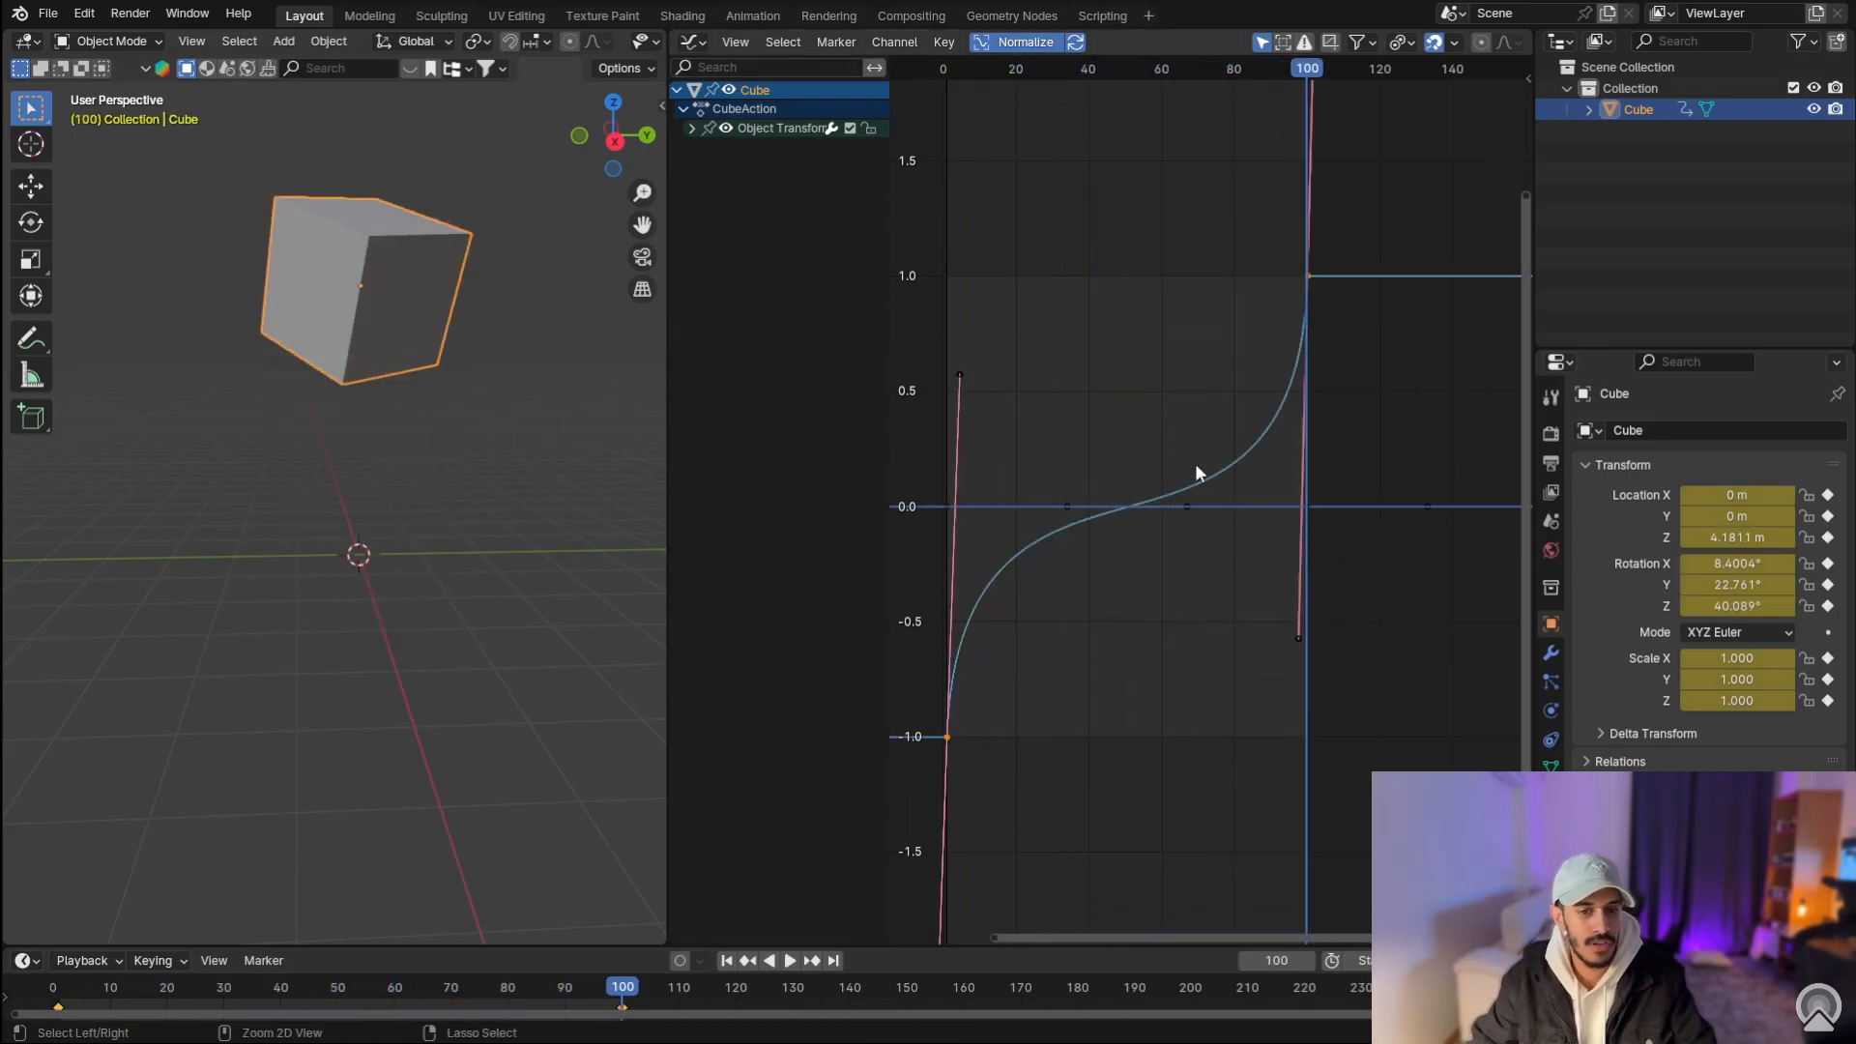
key(ctrl+z)
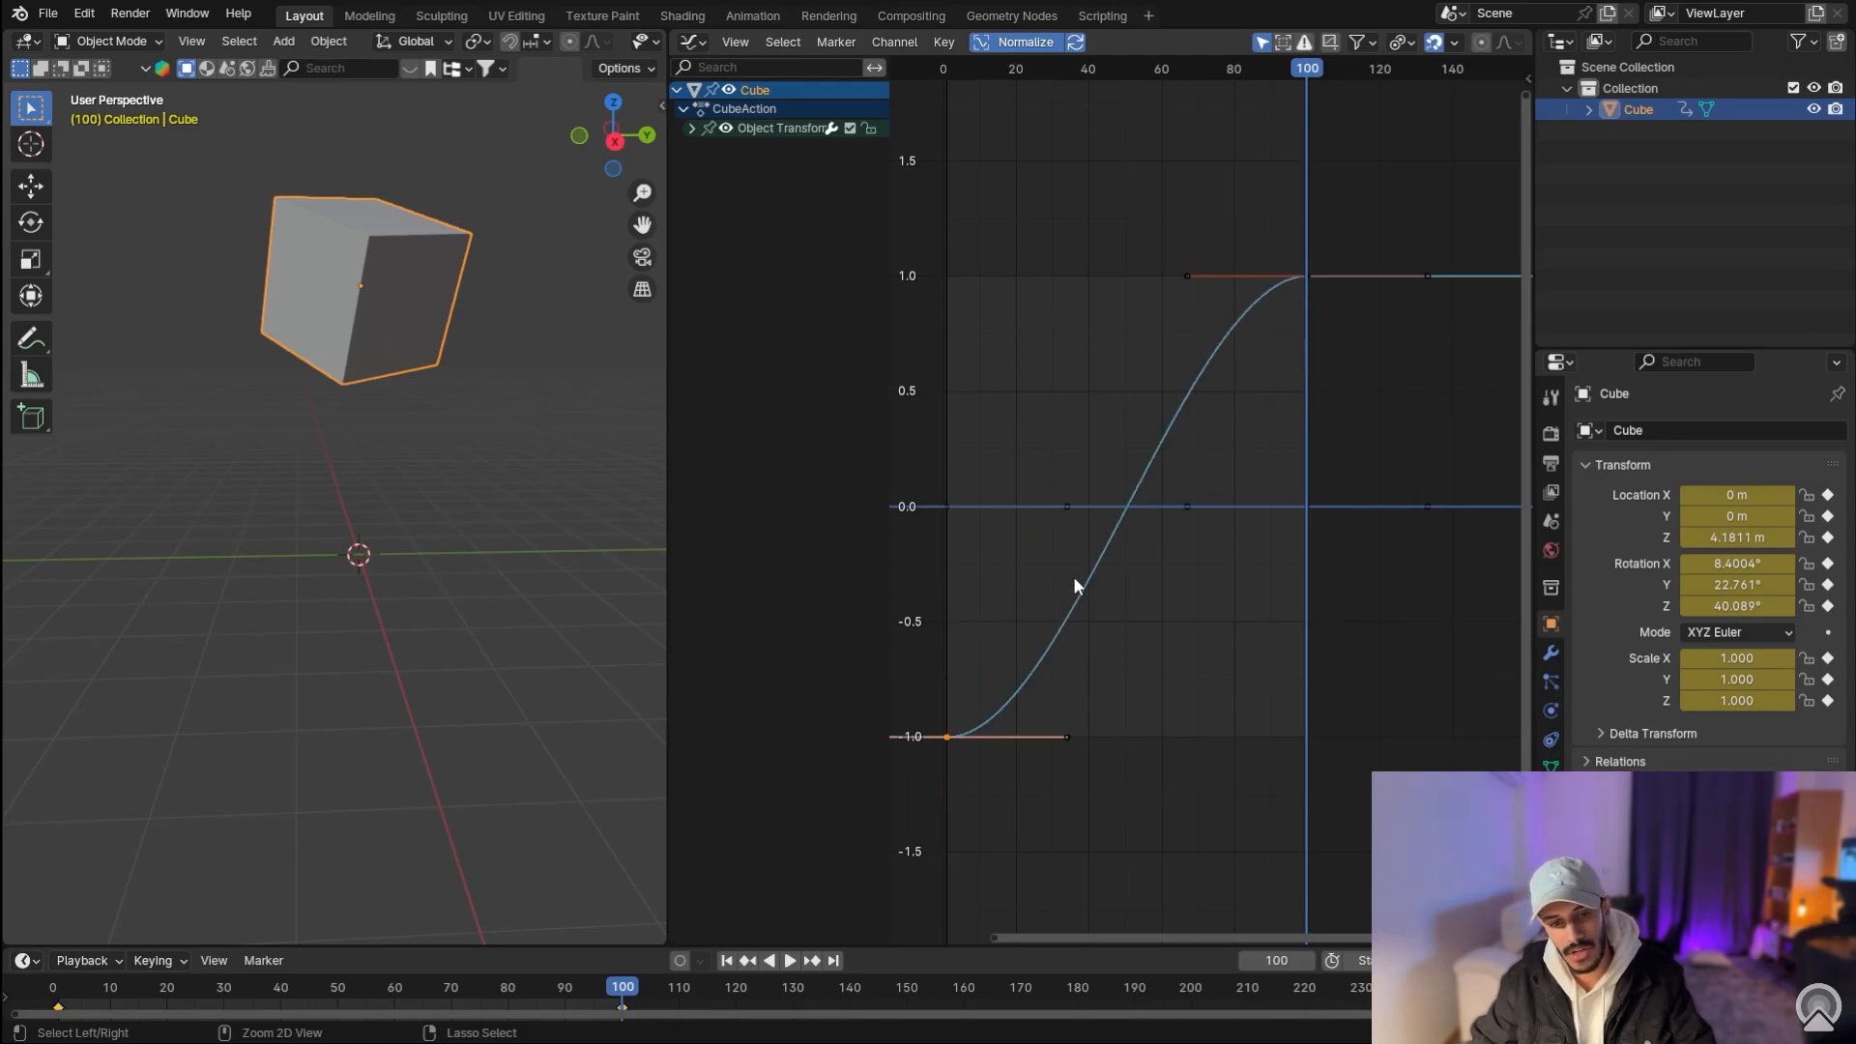
Step: Return to frame 1, rotate the last keyframe's handles nearly vertical and scale them up for an accelerating curve
click(727, 960)
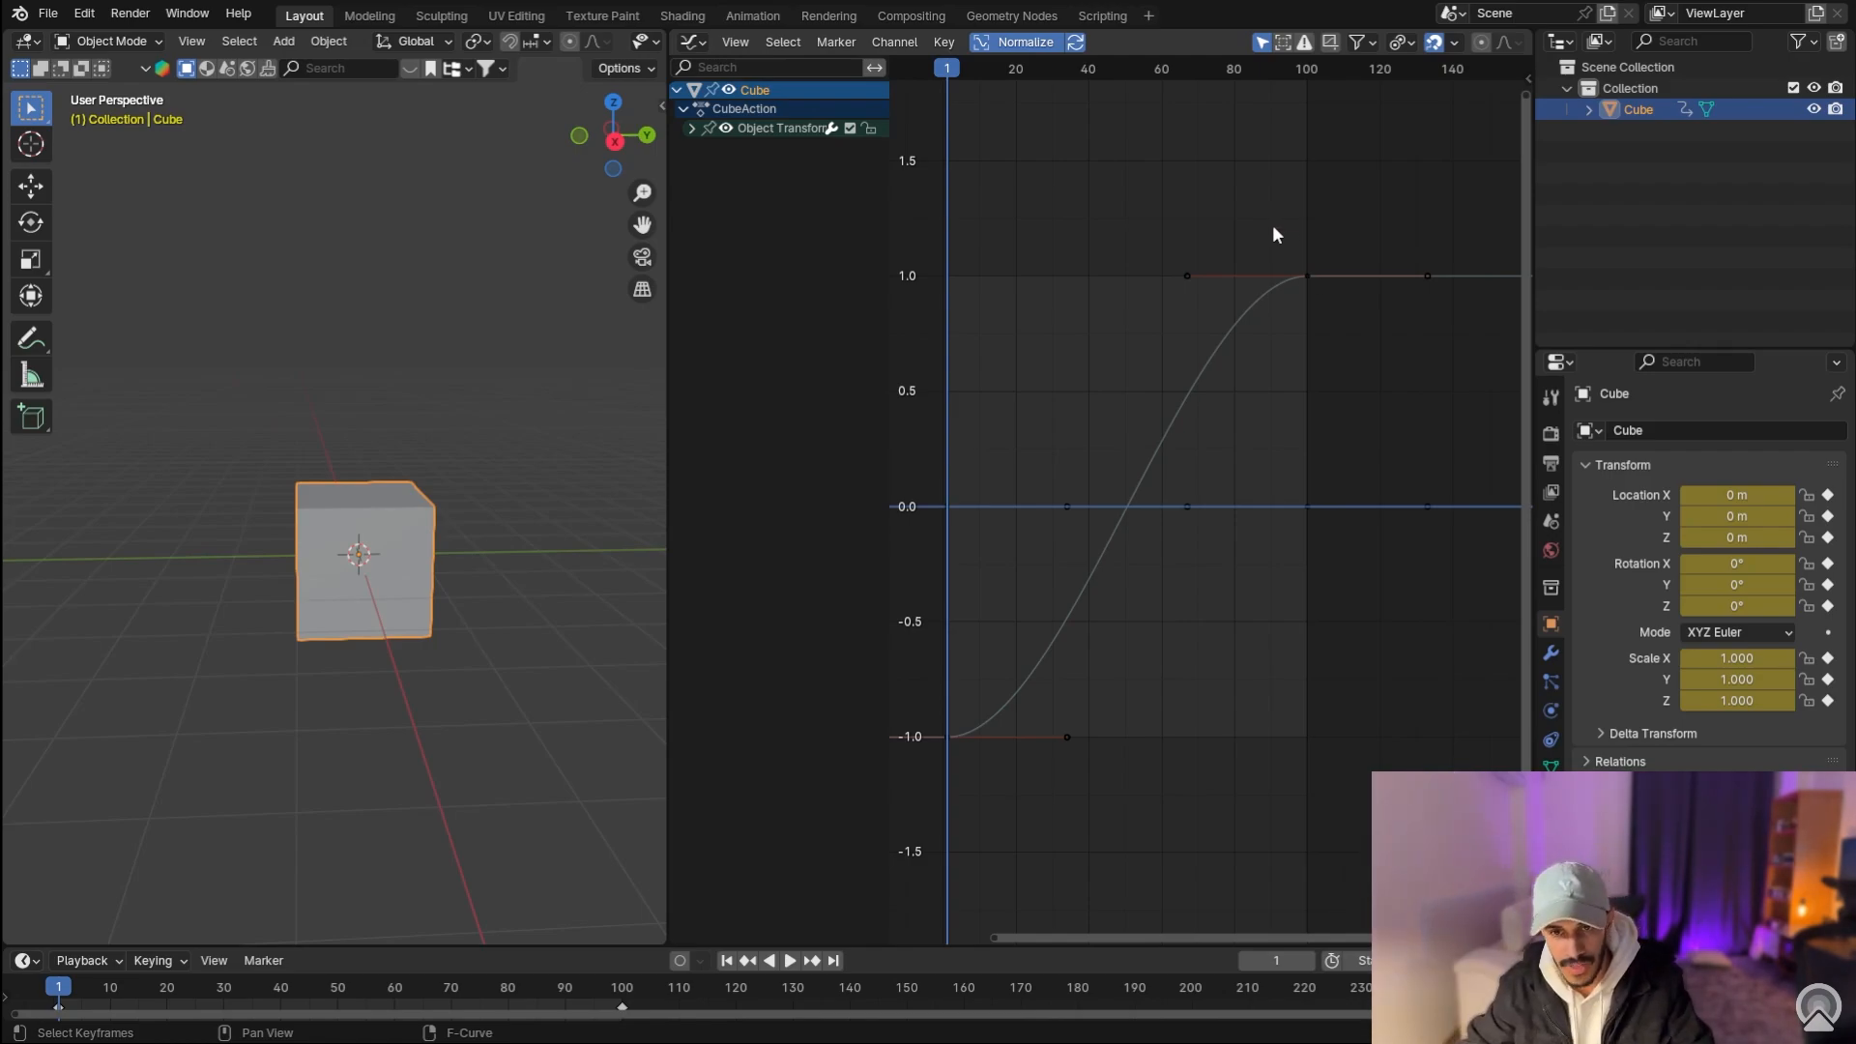
click(1309, 276)
key(r)
click(1334, 476)
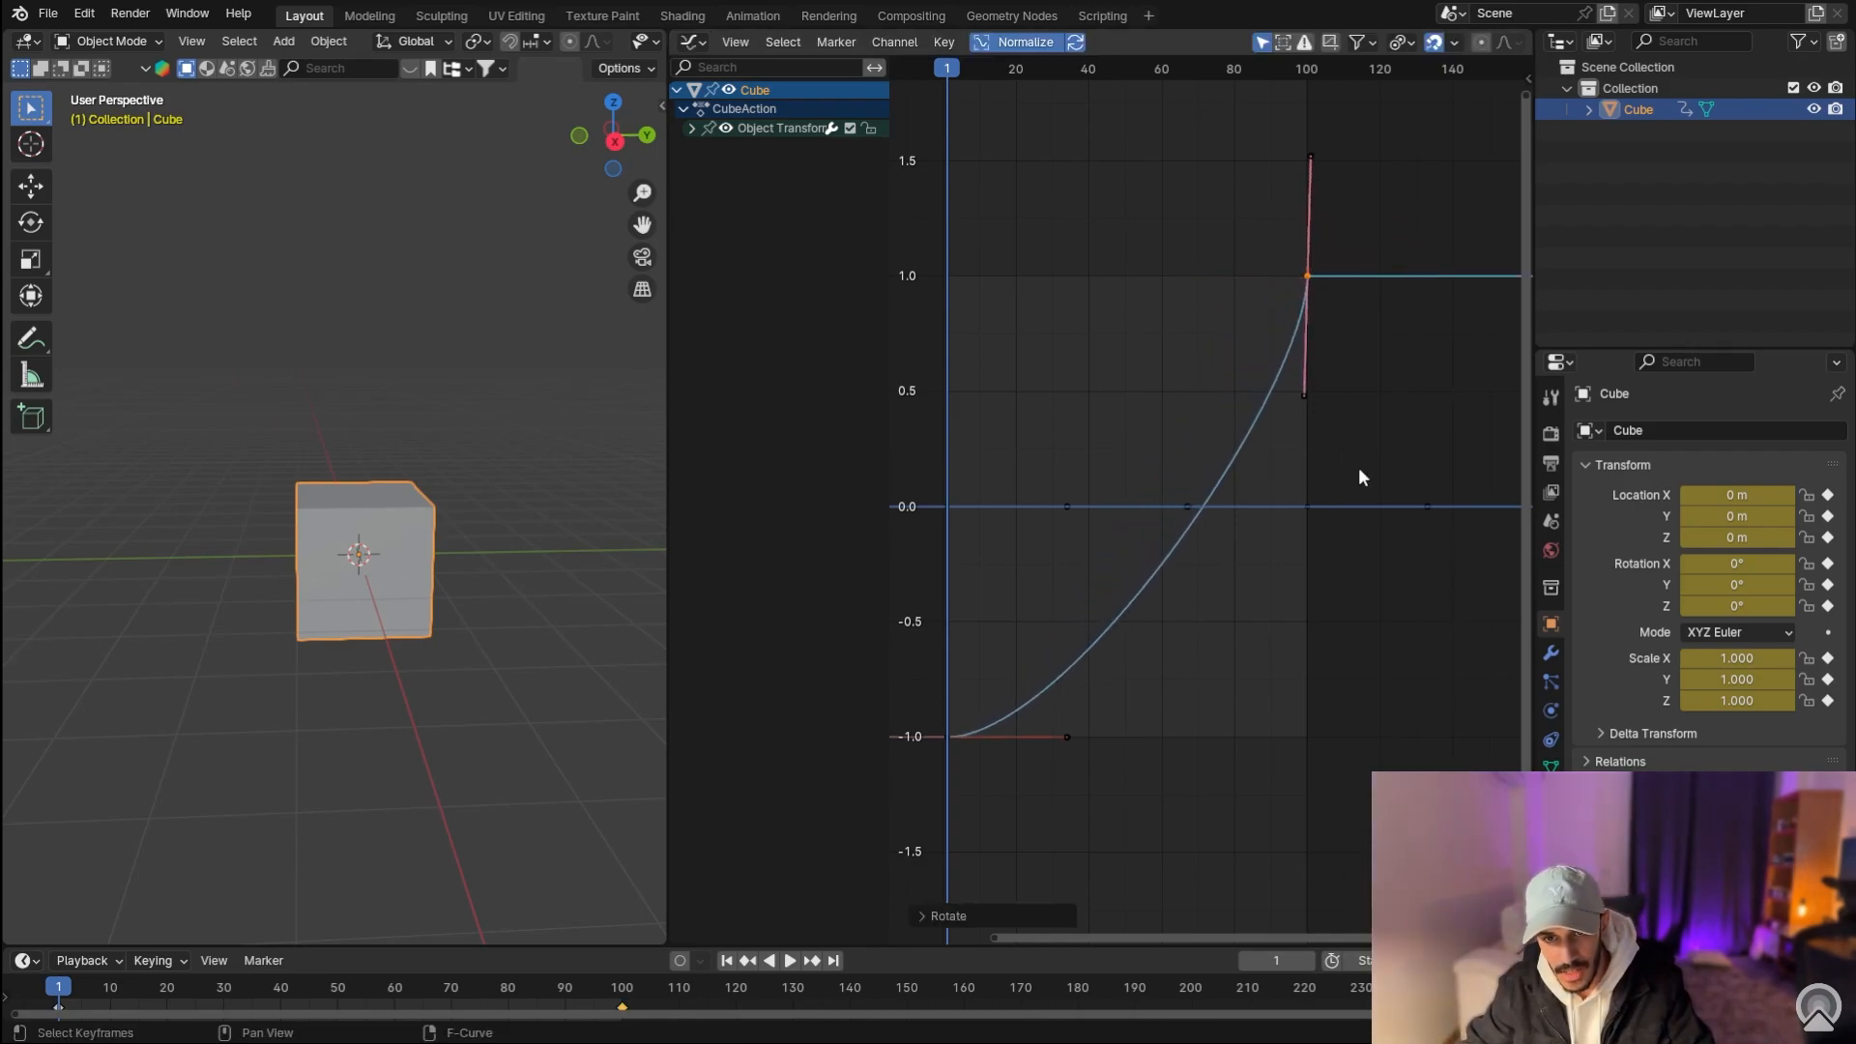
key(s)
click(1023, 727)
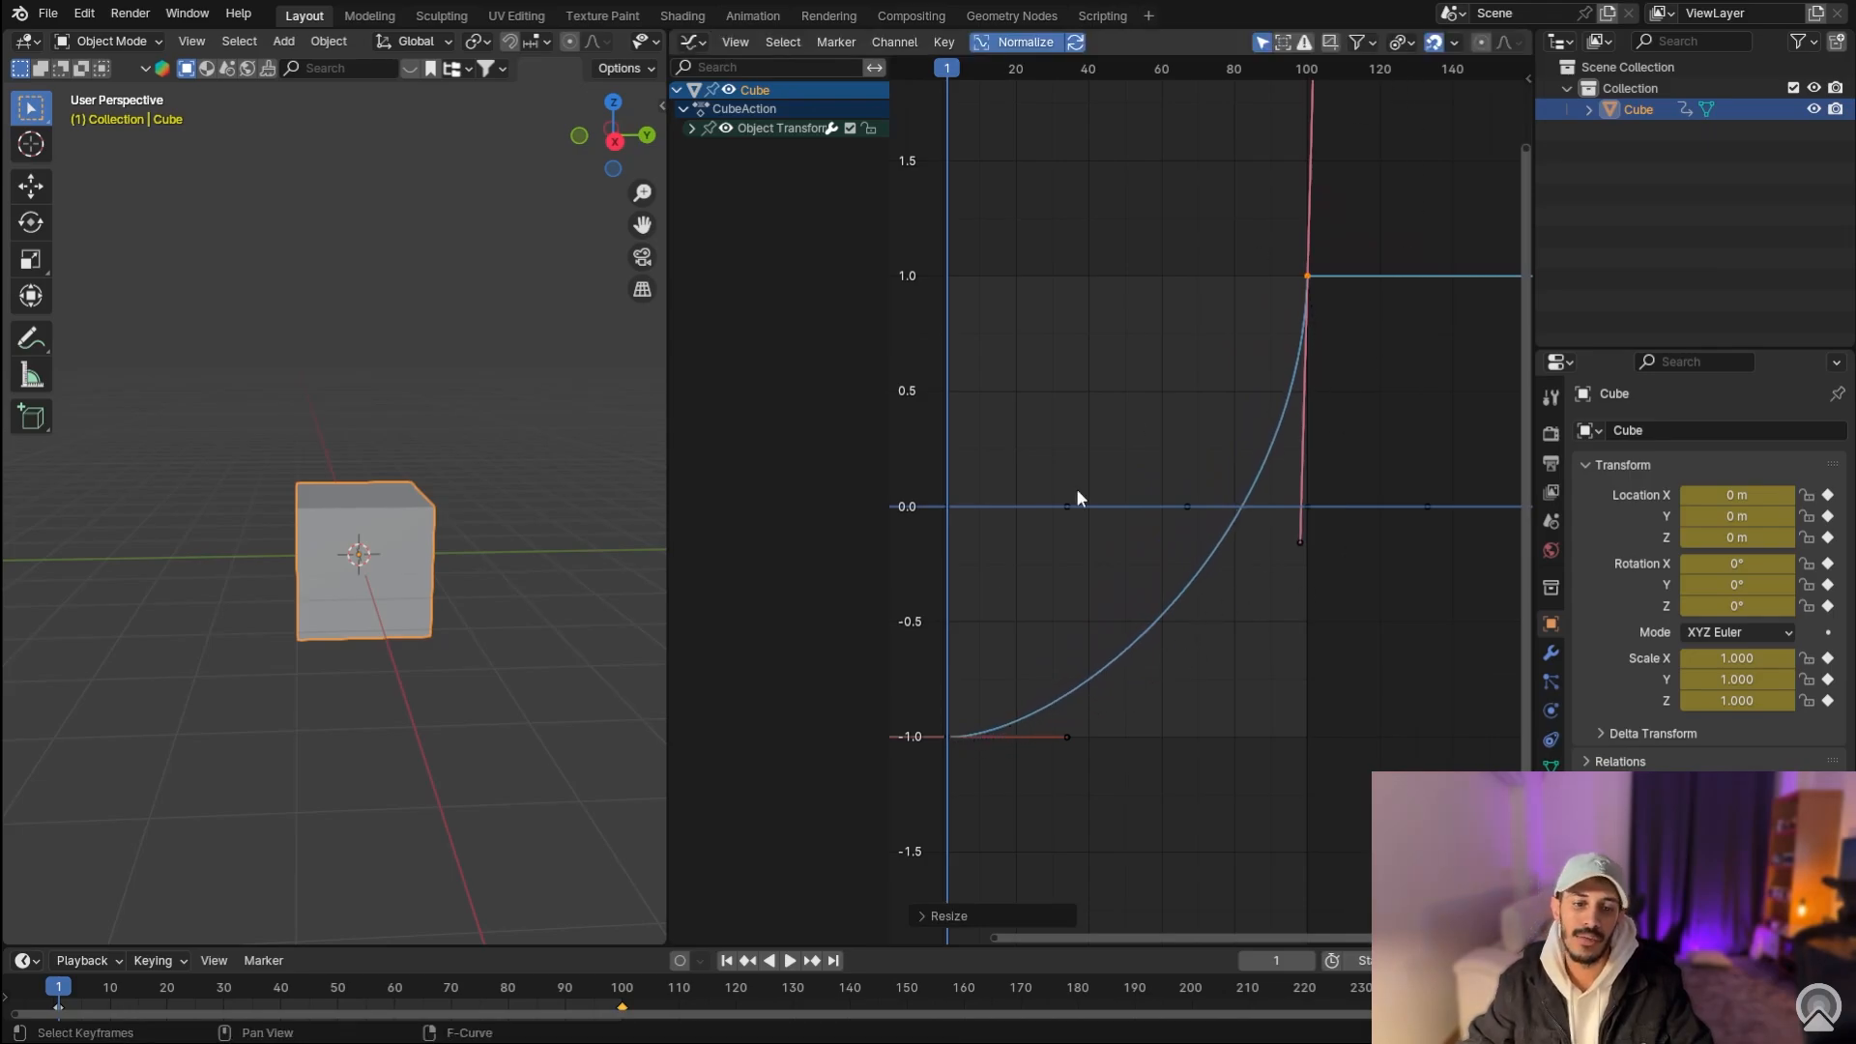
Step: Play the animation to review the cube's accelerating motion
mouse_move(467, 673)
middle_down()
mouse_move(478, 657)
mouse_move(458, 655)
middle_up()
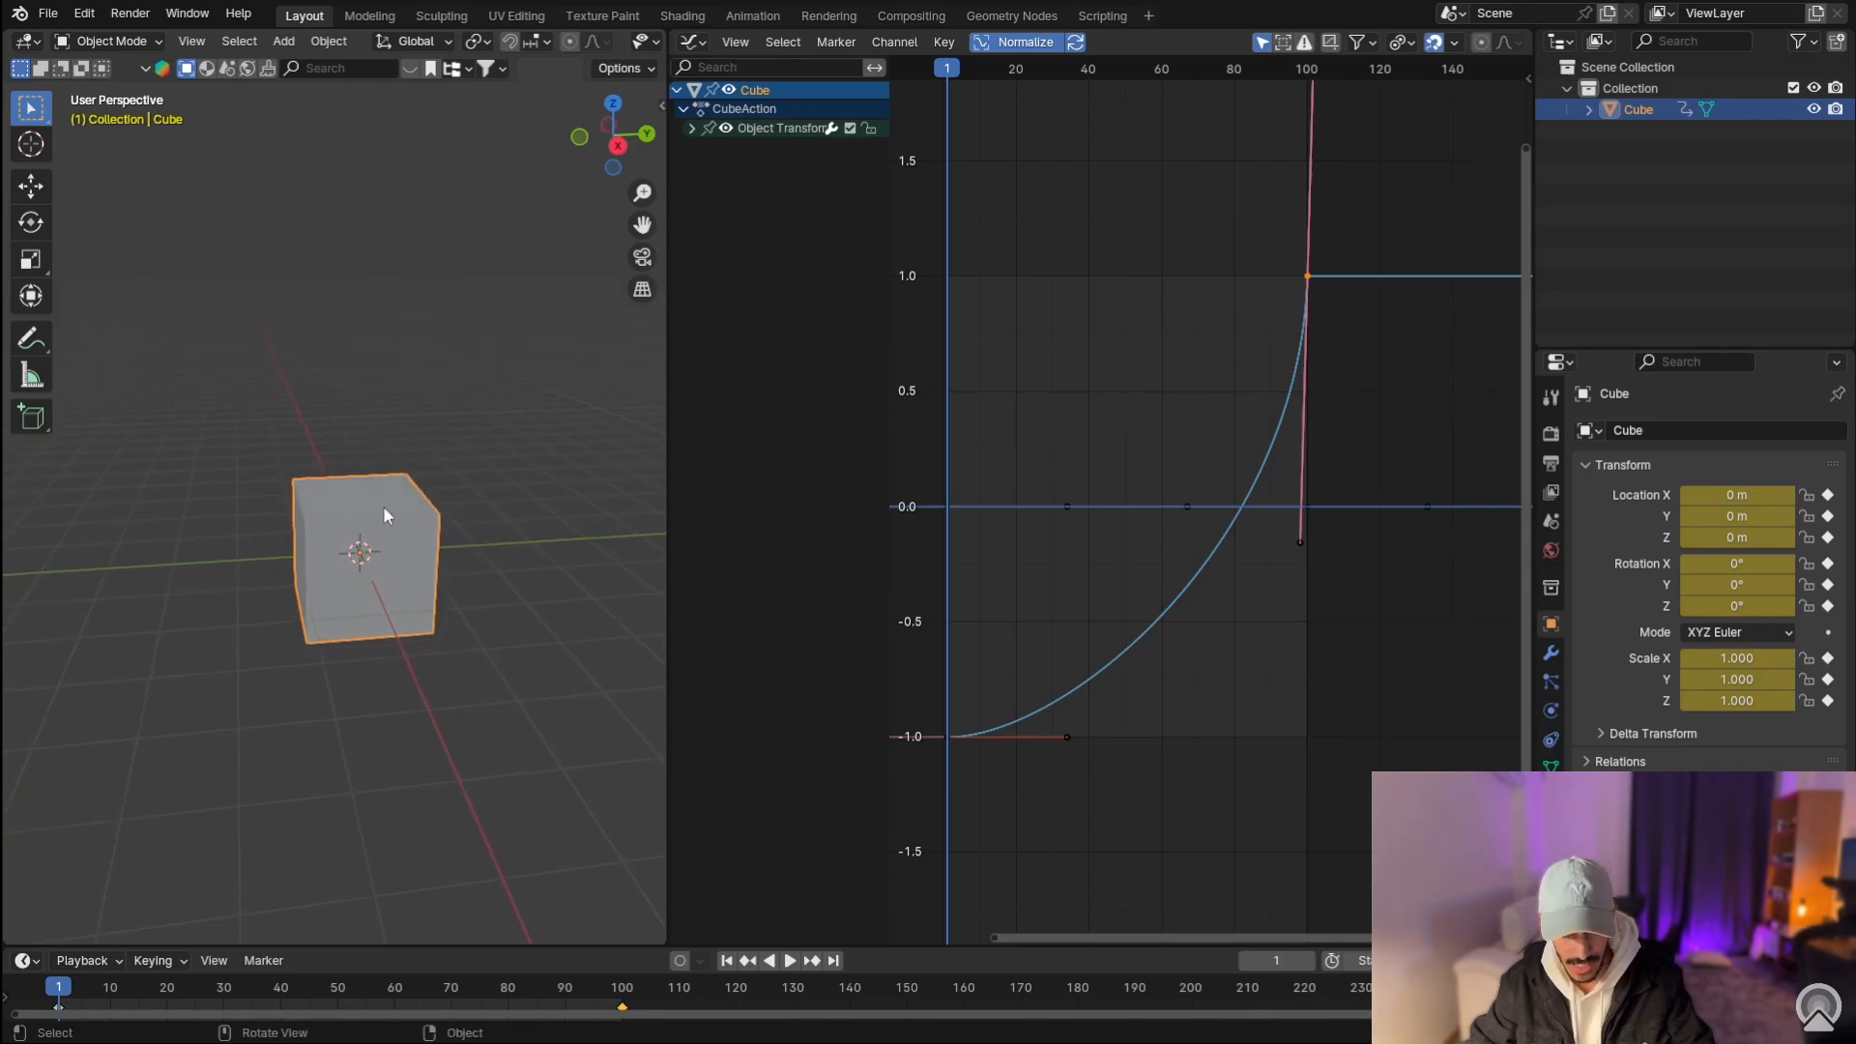
key(space)
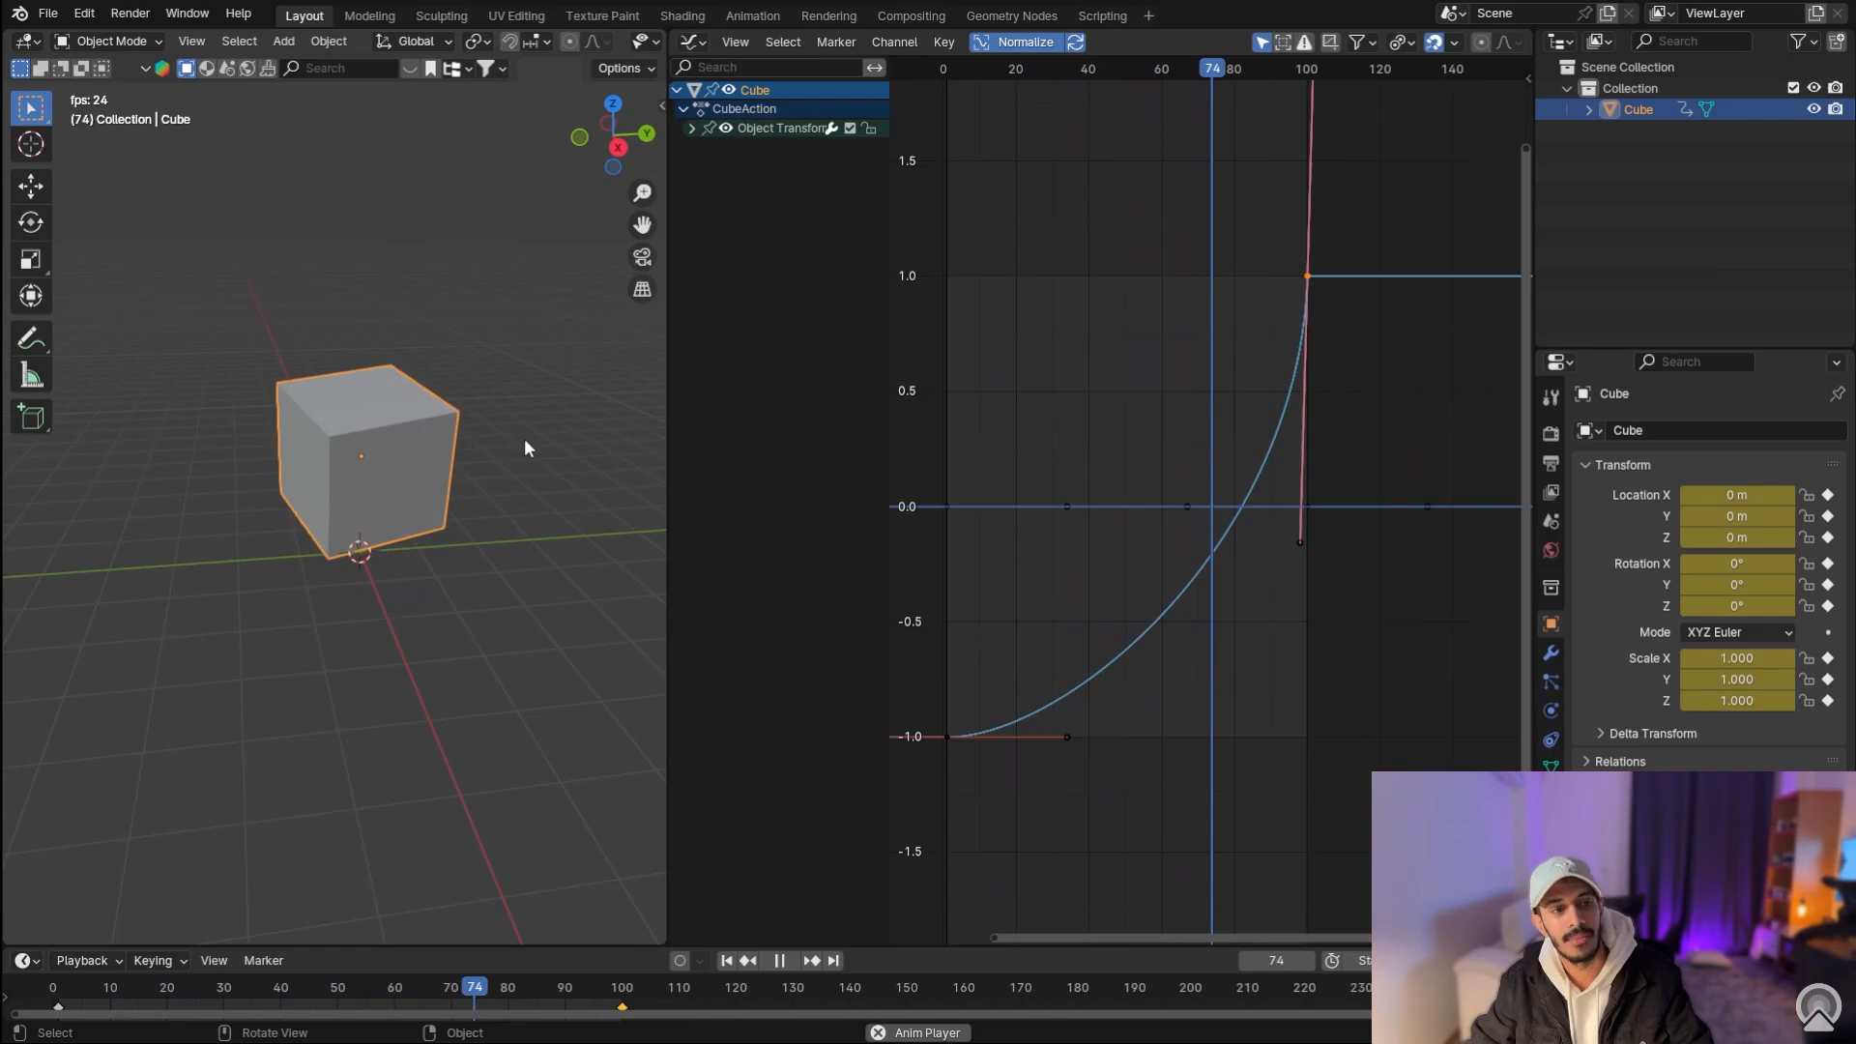
key(space)
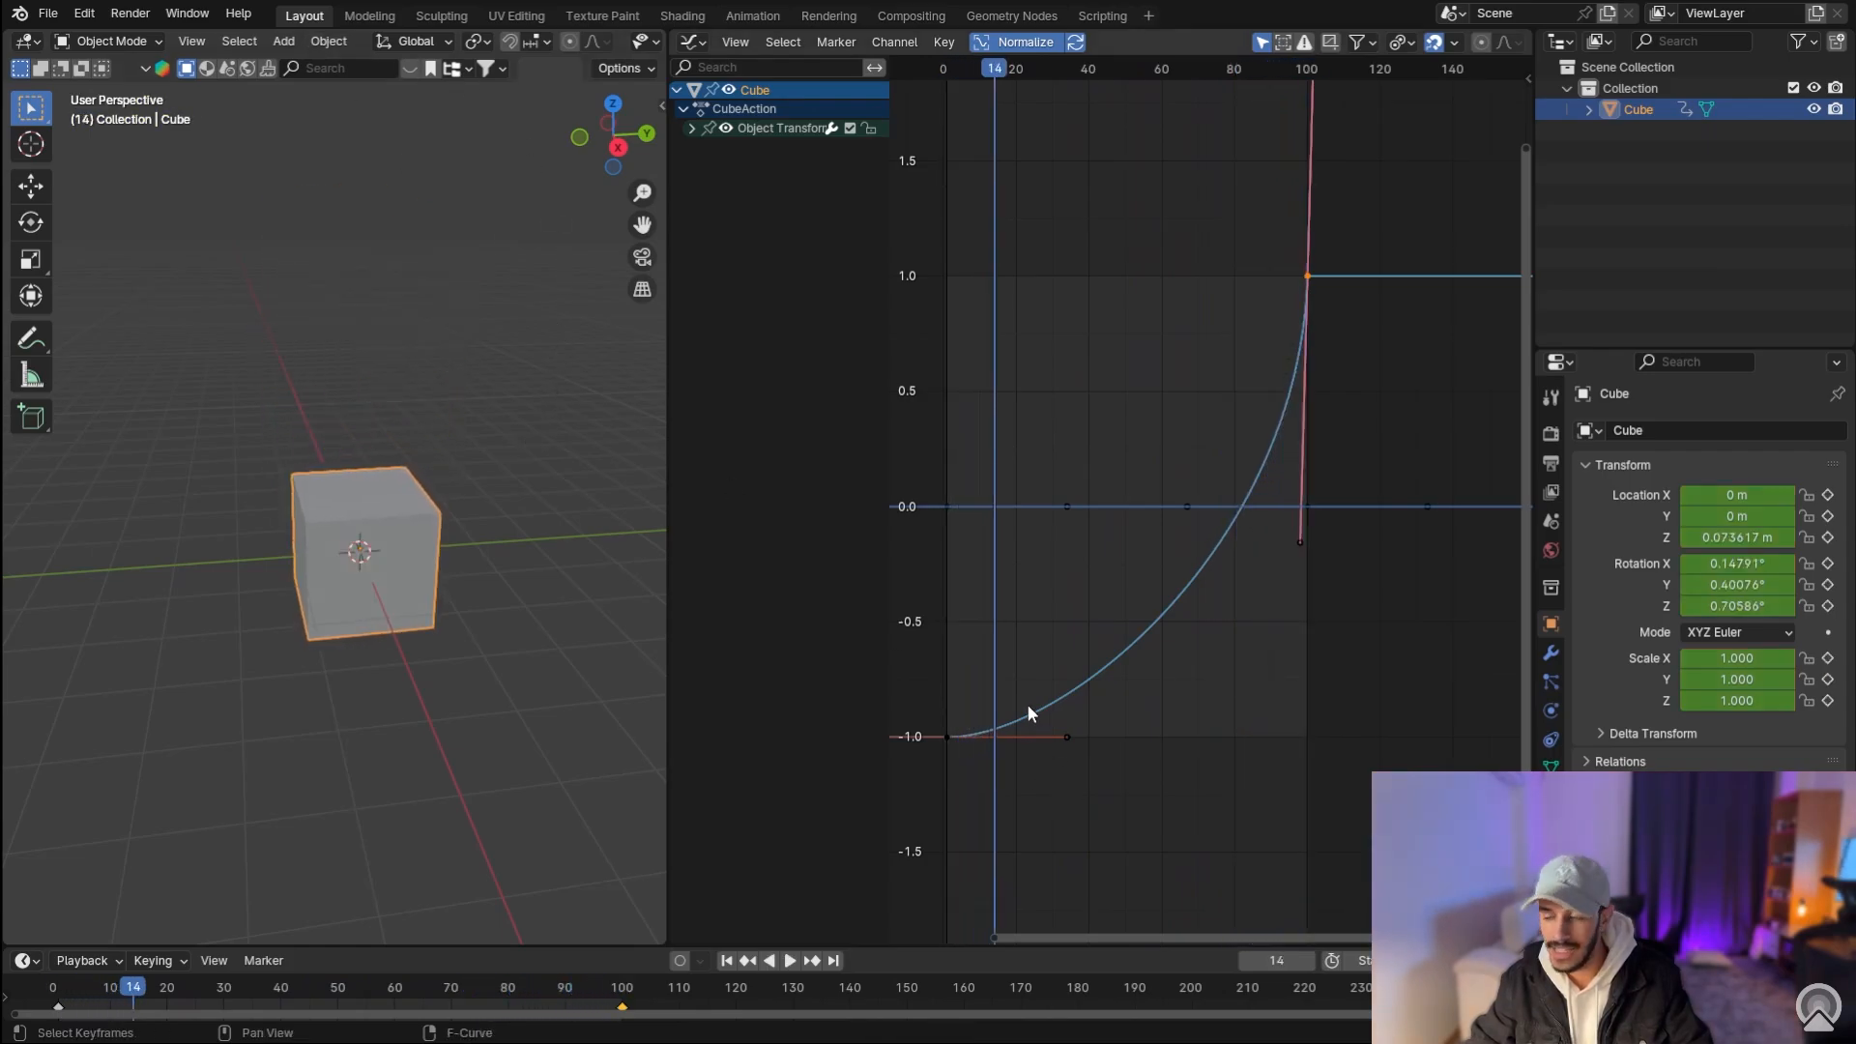
Step: Scale the first keyframe's outgoing handle by about 2.8 and lengthen the last keyframe's incoming handle to sharpen the late acceleration
click(1066, 736)
key(s)
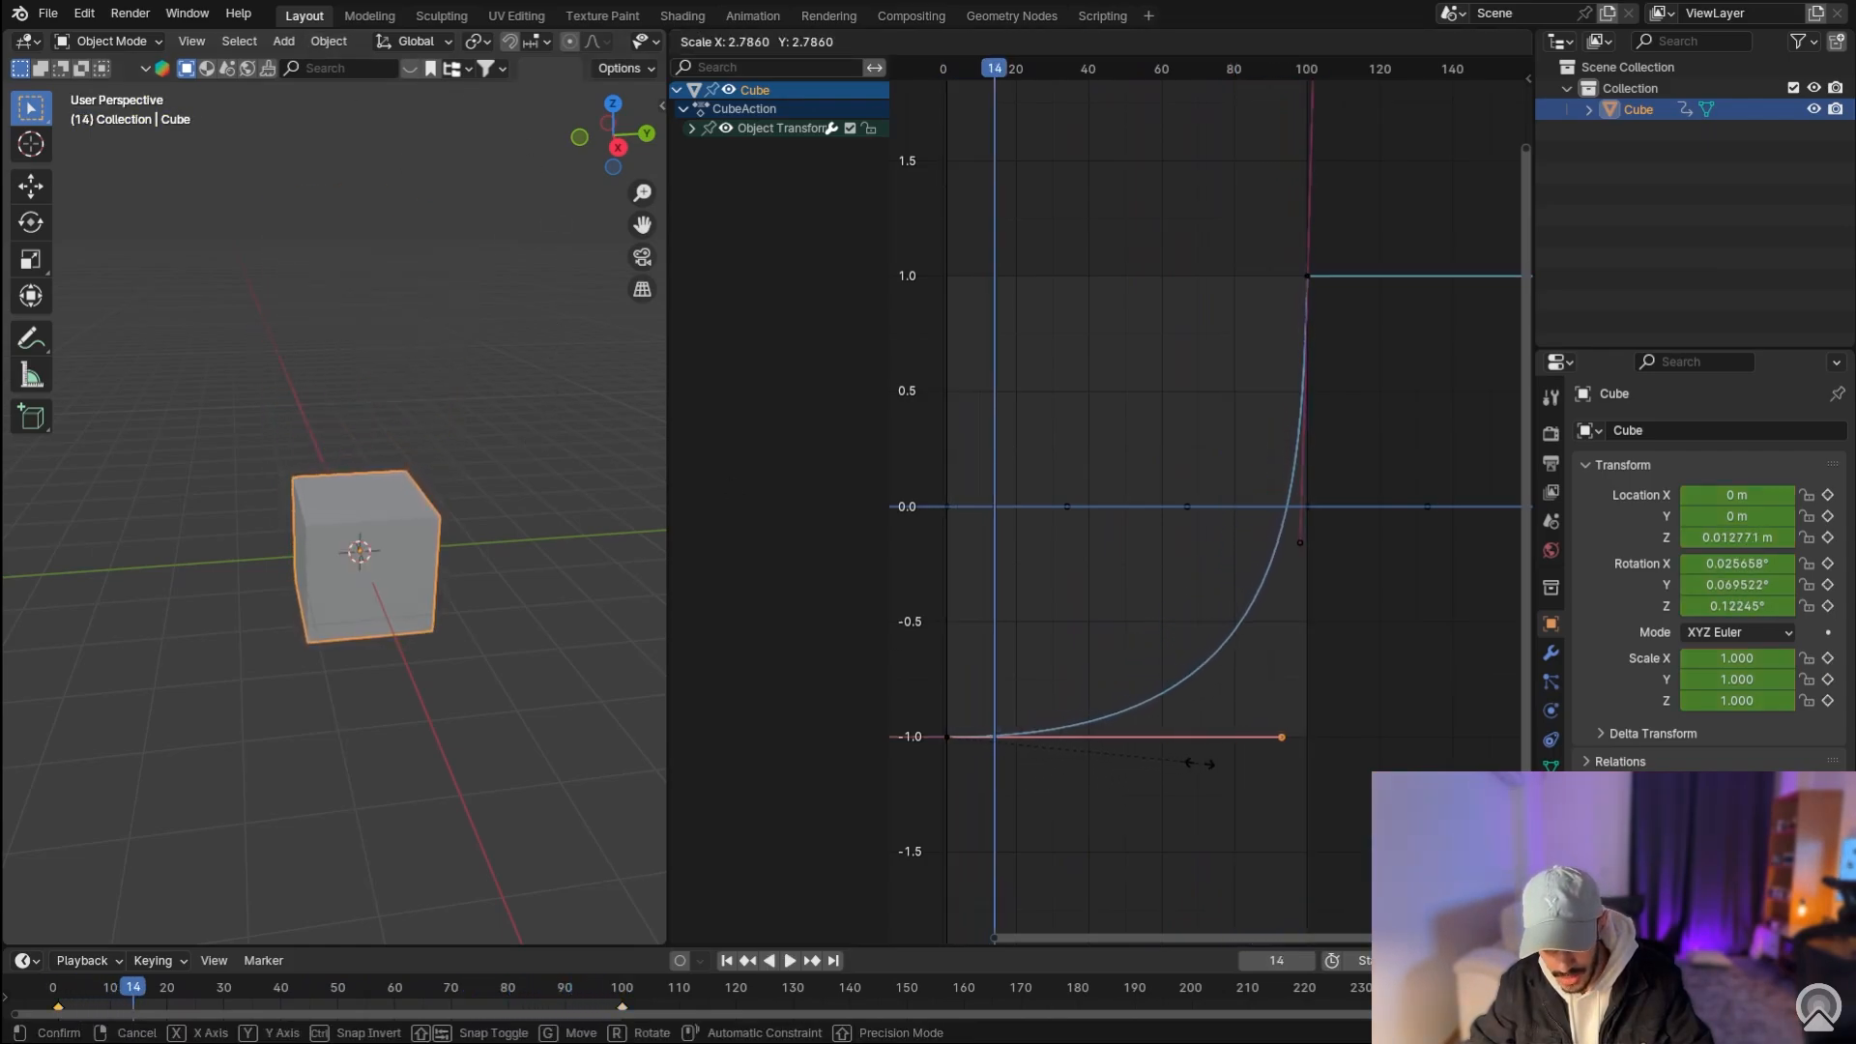
click(1200, 763)
key(s)
drag(1280, 519, 1307, 571)
click(1365, 669)
key(ctrl+z)
key(s)
click(980, 740)
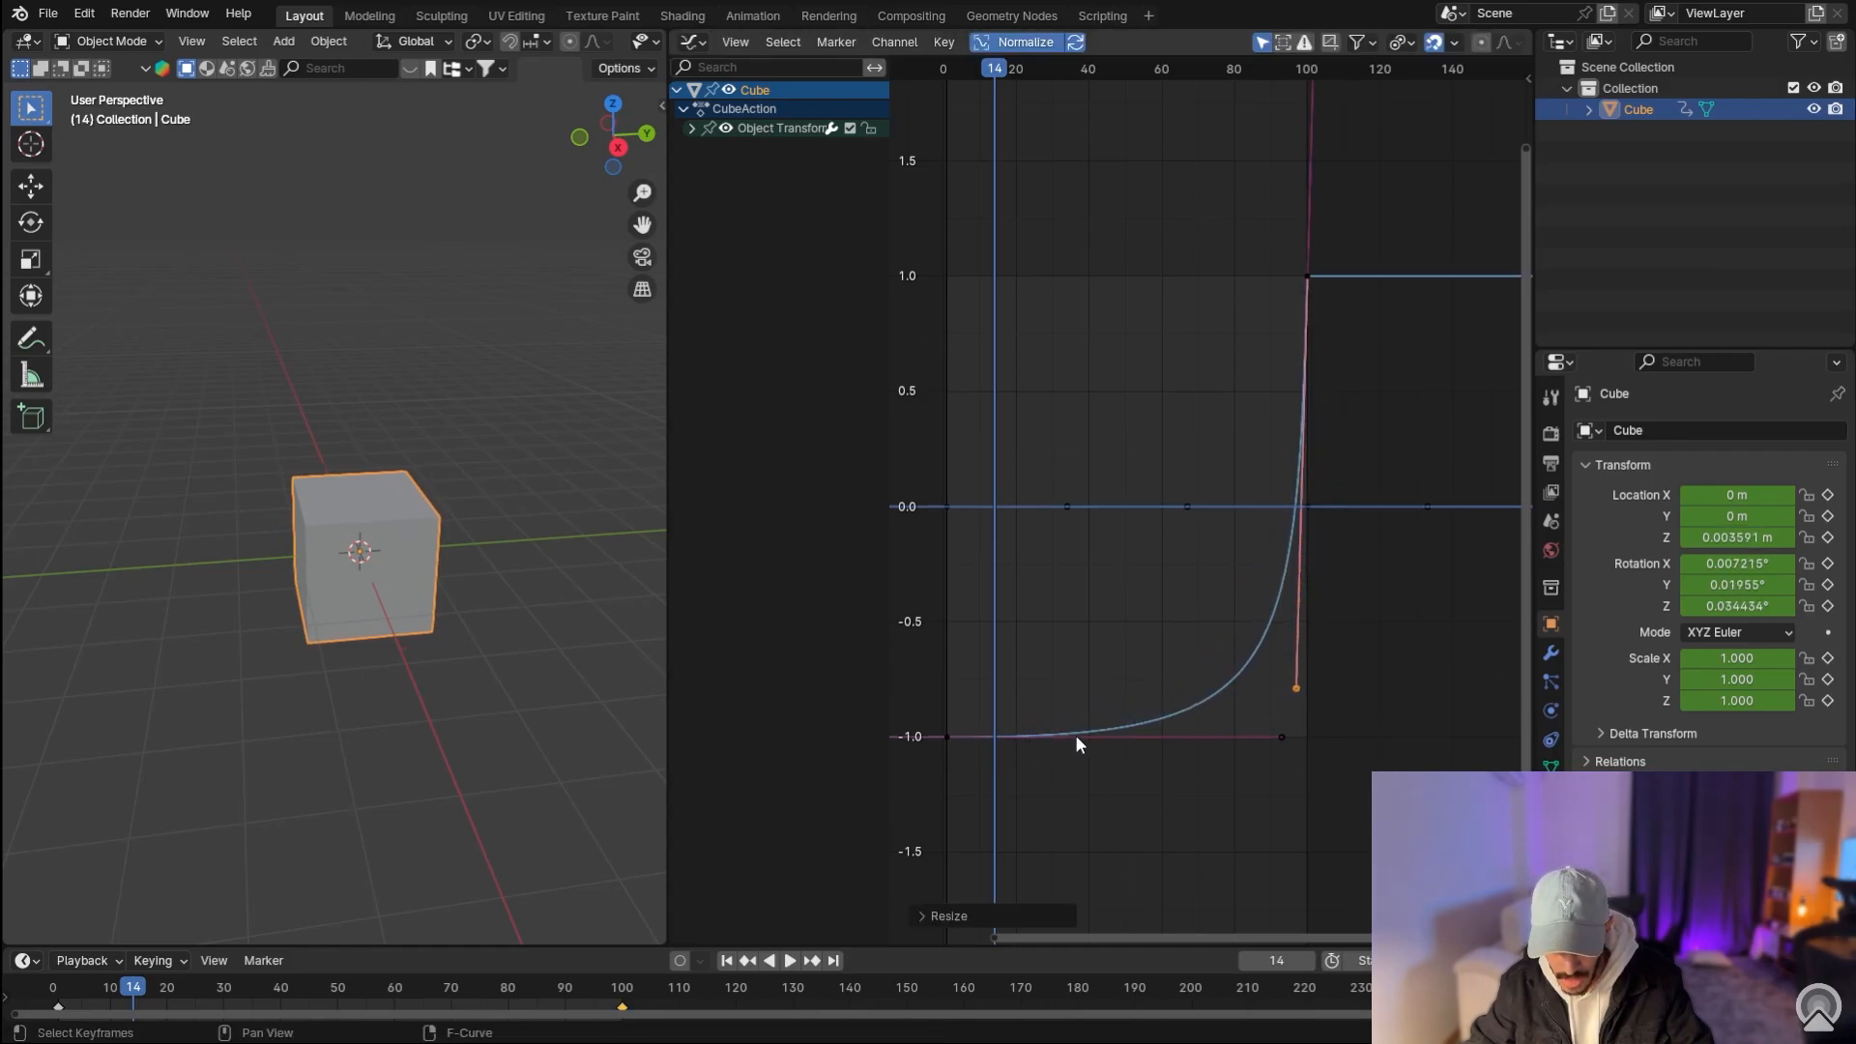
Step: Play the animation from the first frame to review the sharper late acceleration
click(727, 960)
key(space)
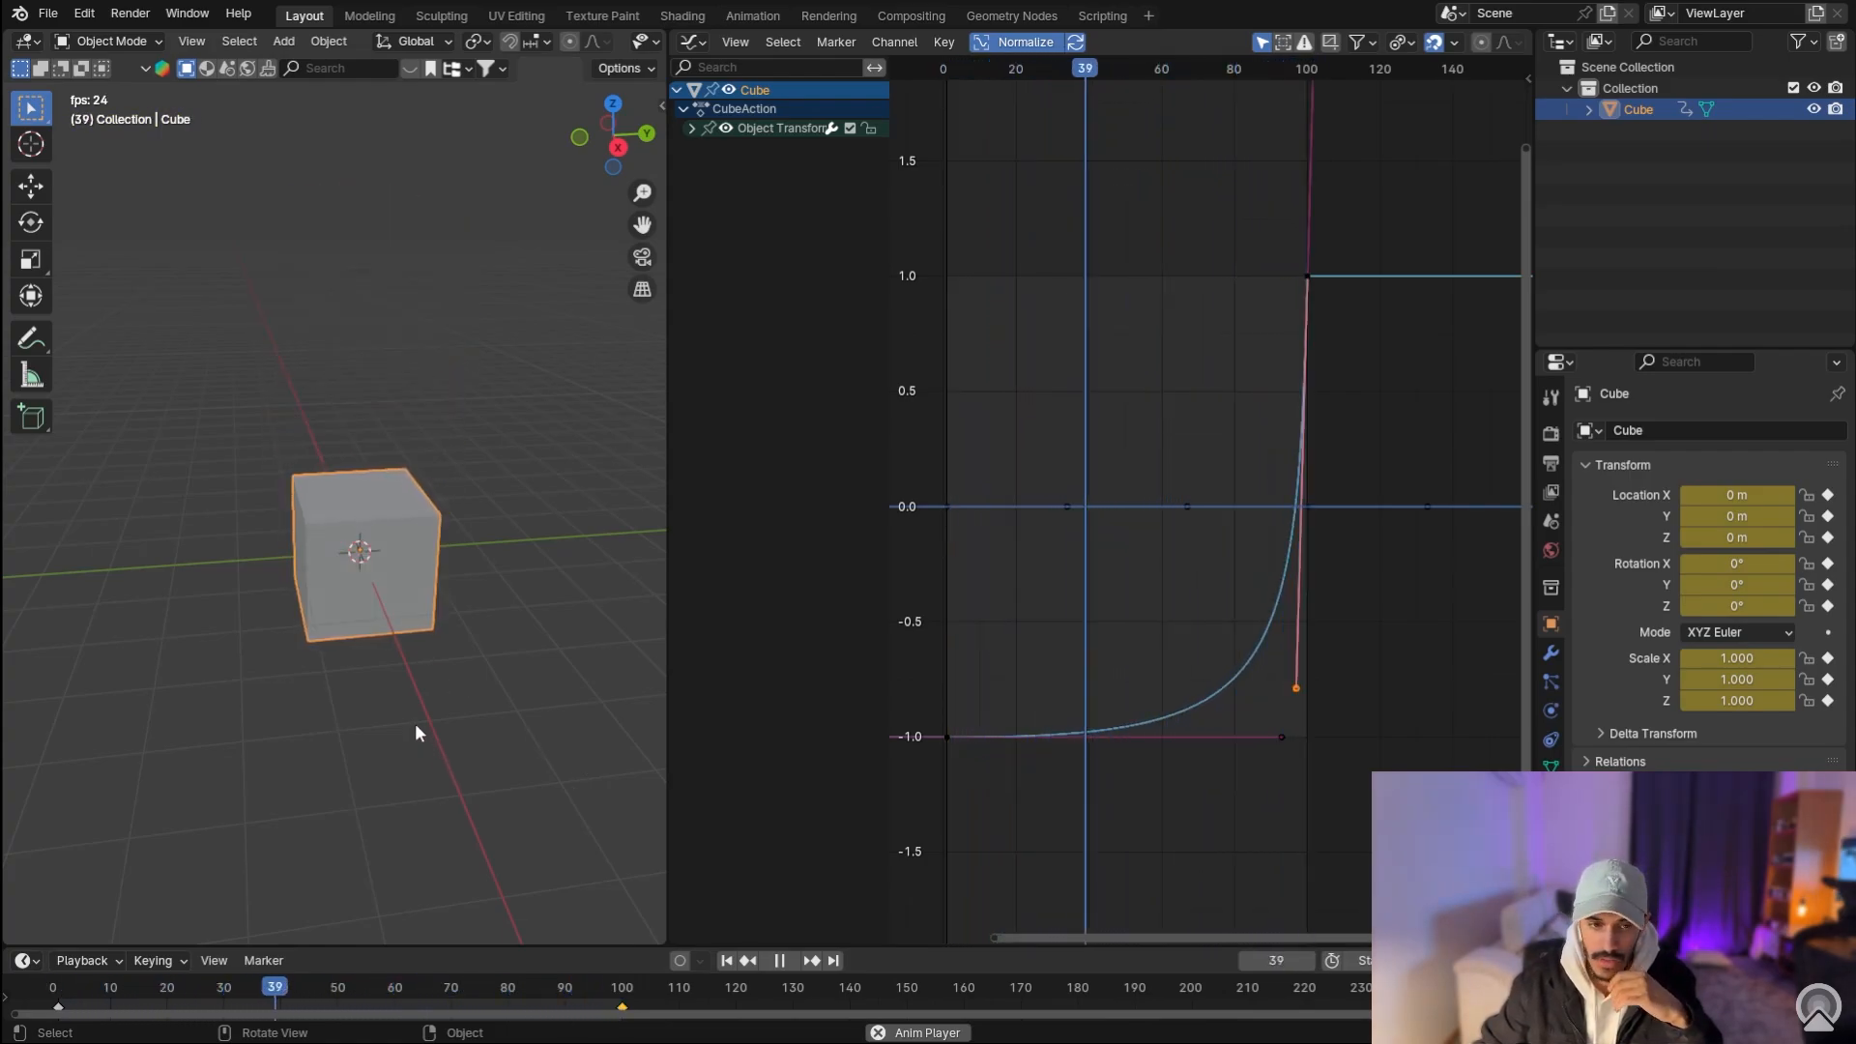
key(space)
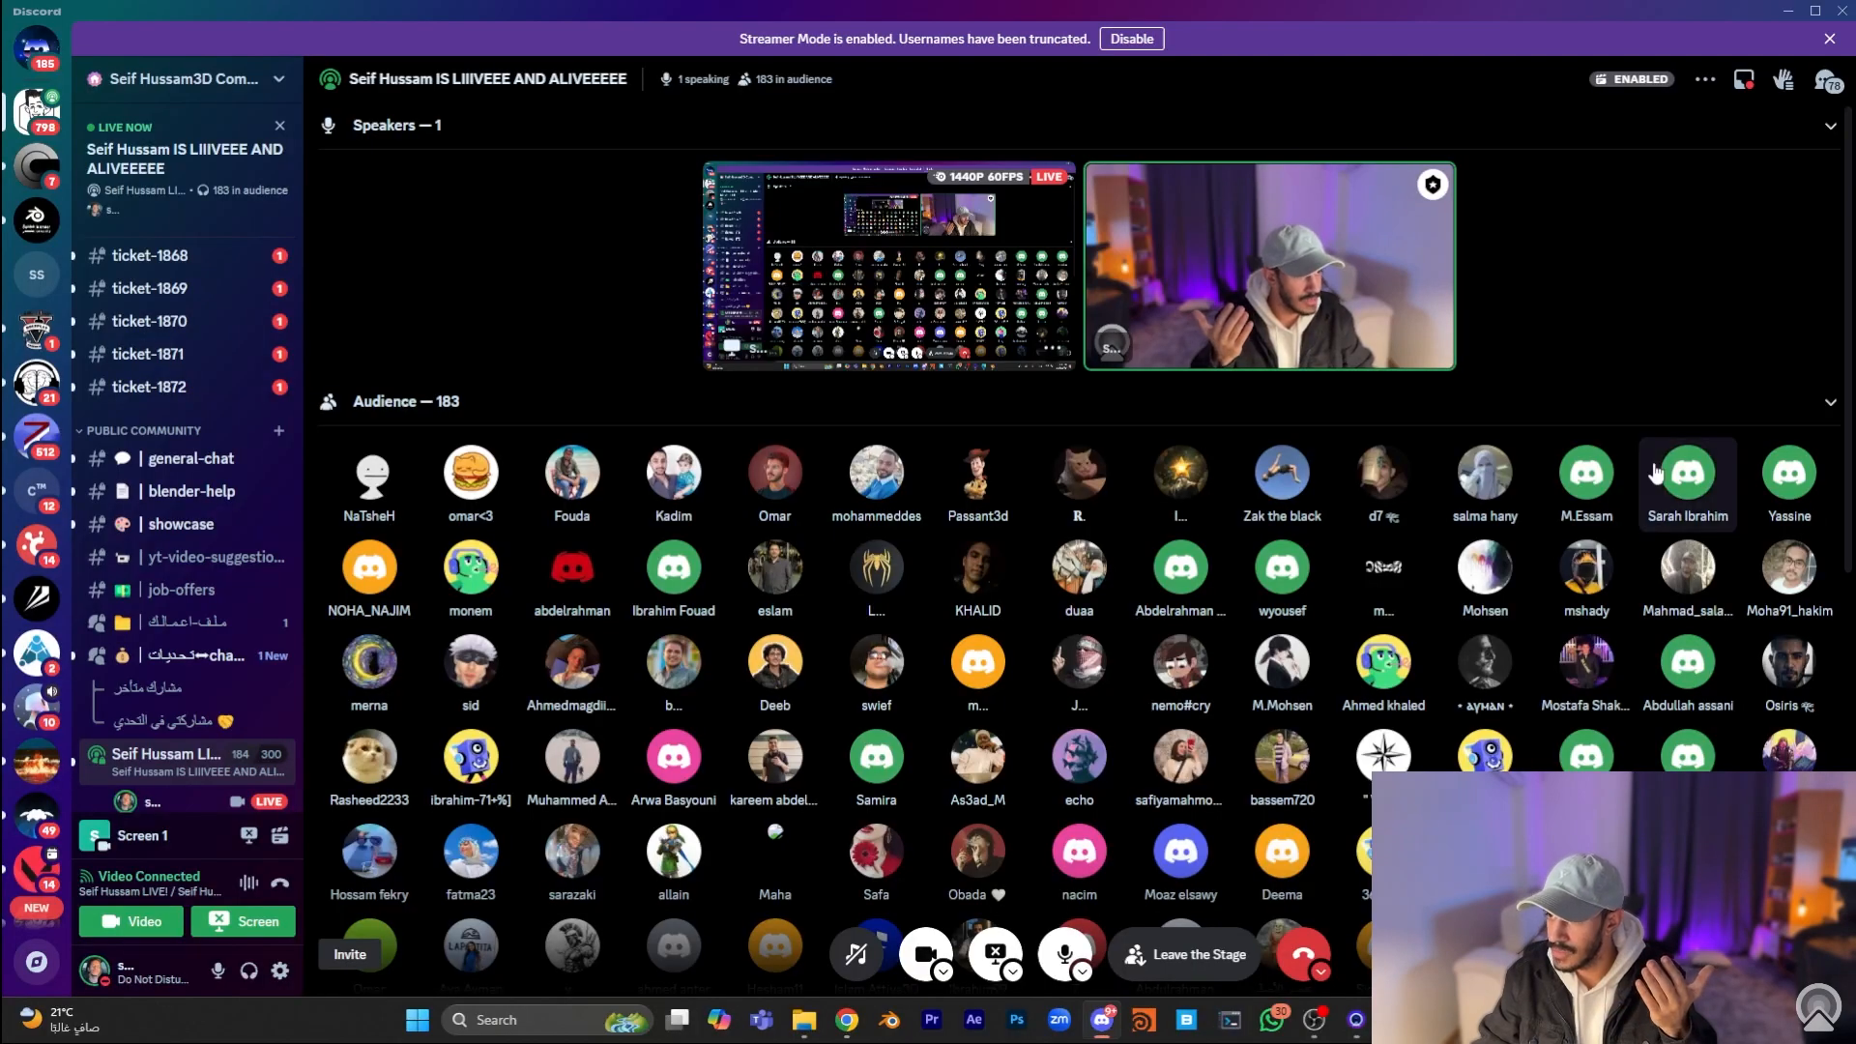
Step: Switch to Discord and open the live stage's chat to read the audience's messages
click(1824, 82)
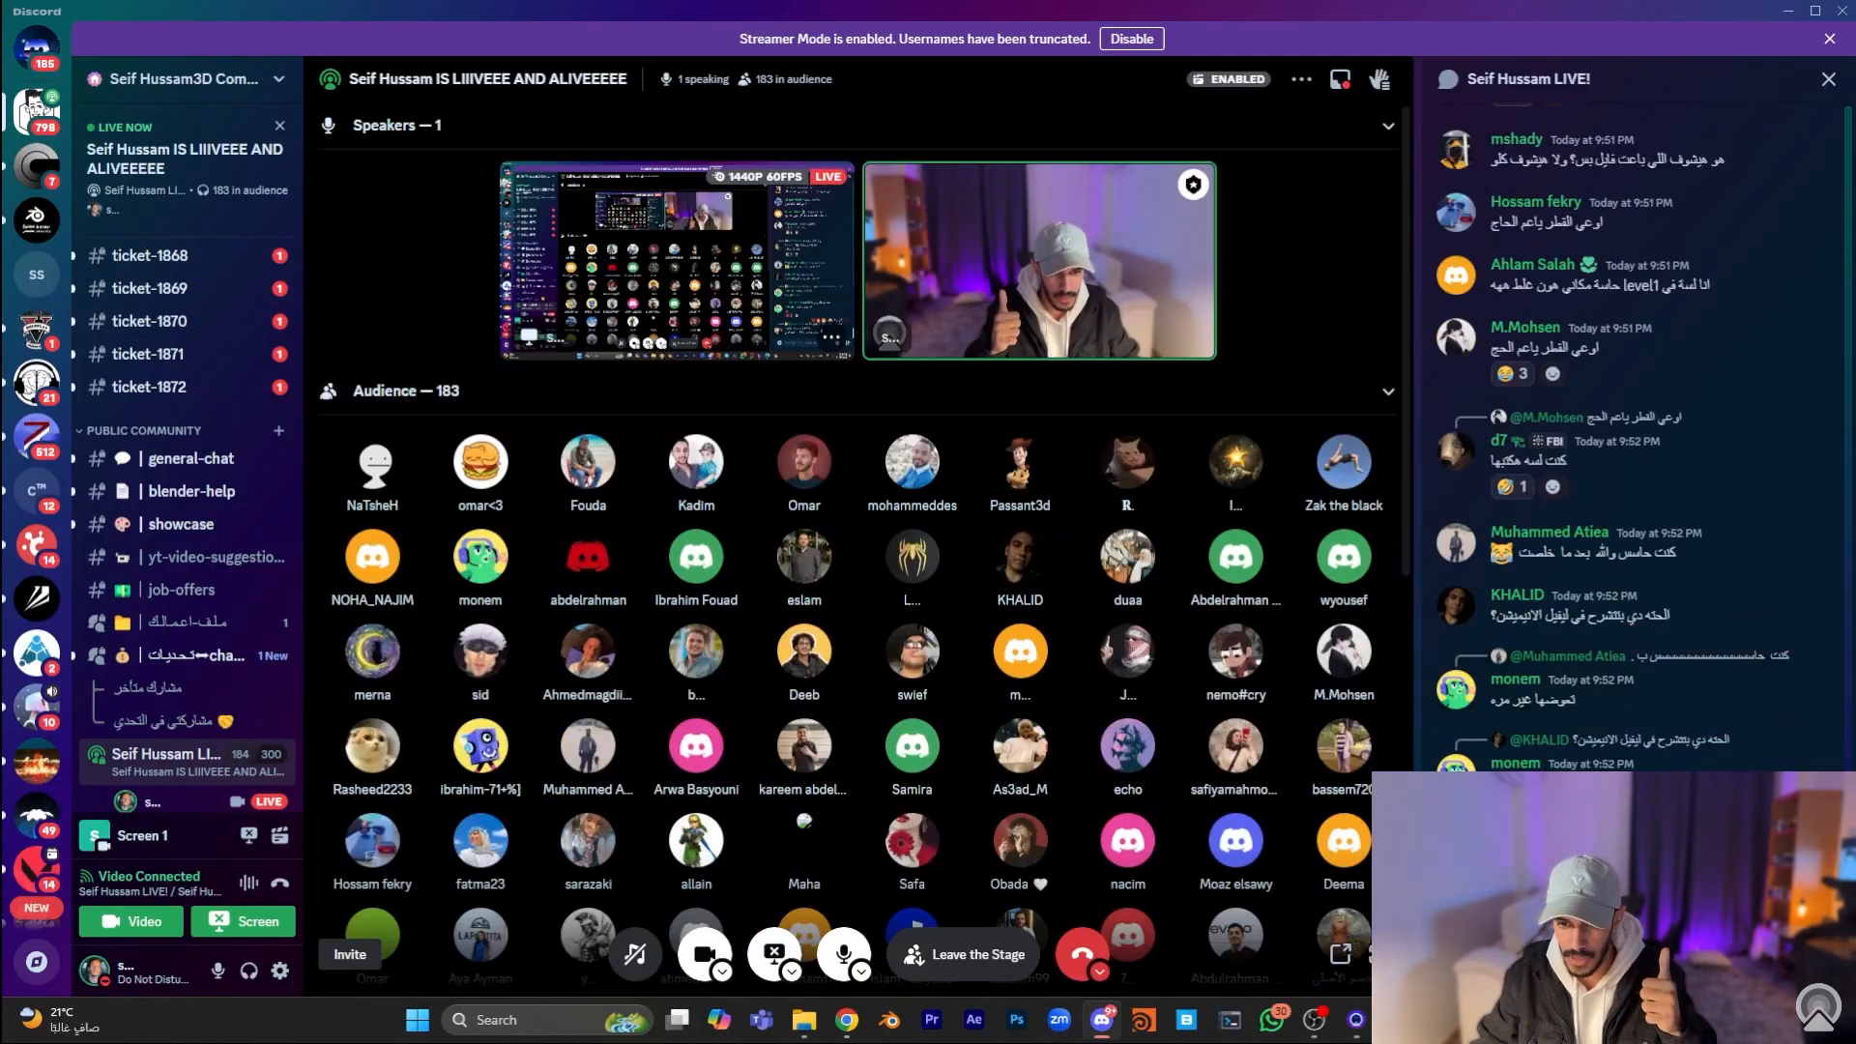